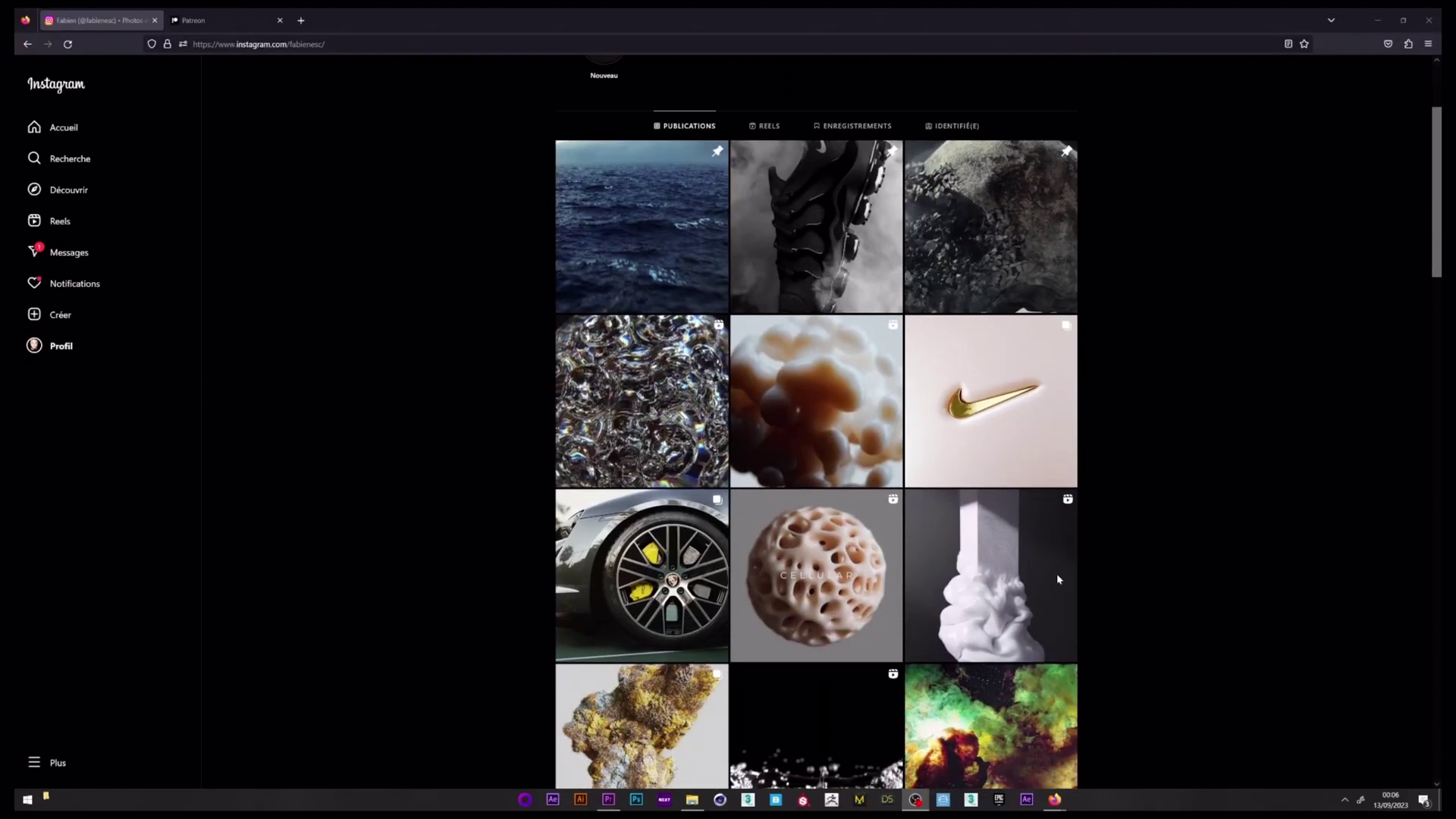
# Look through the Dispersion post and other renders on the Instagram profile and the glass dispersion posts on the Patreon page.
pyautogui.click(633, 472)
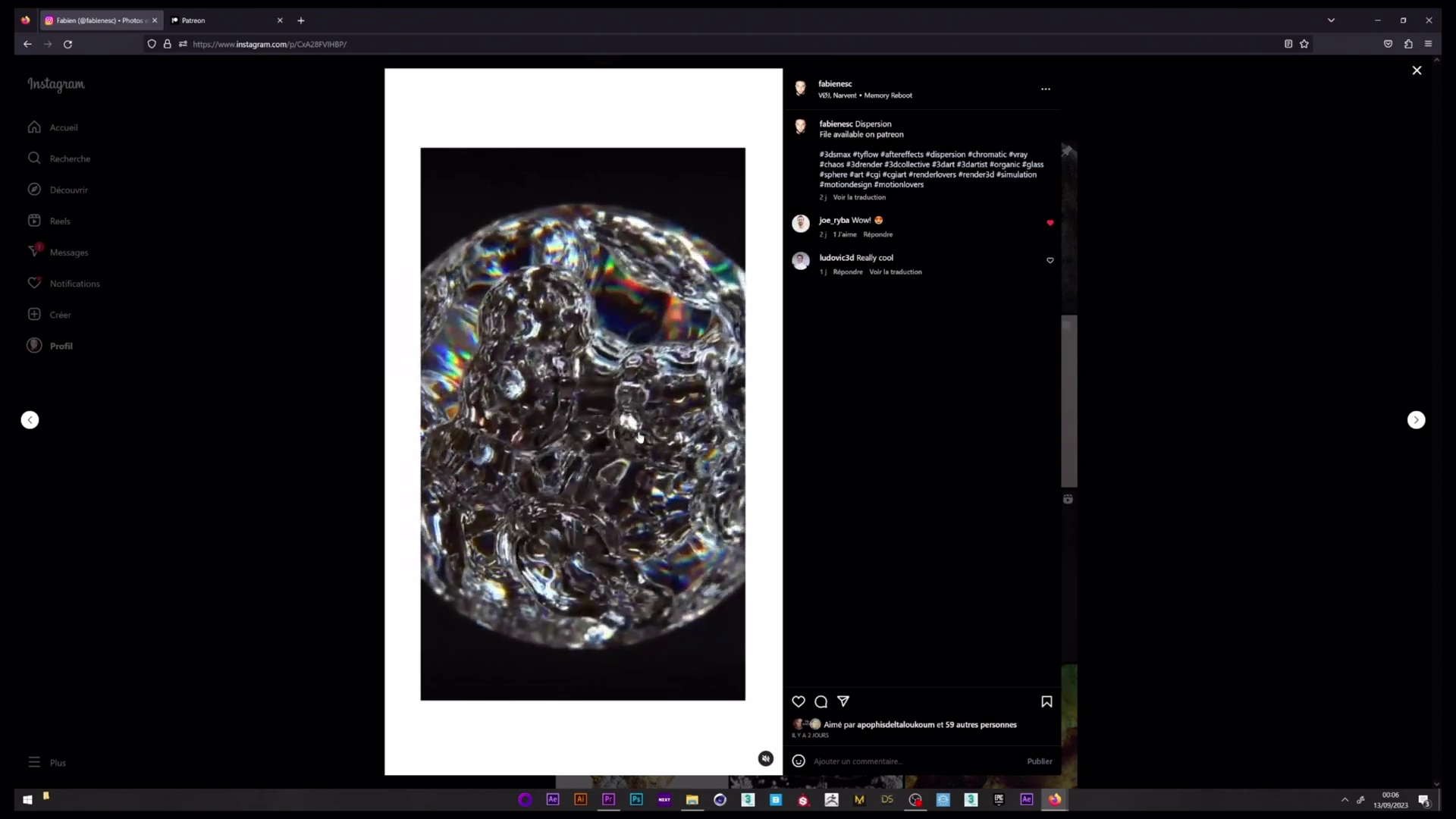
pyautogui.click(362, 460)
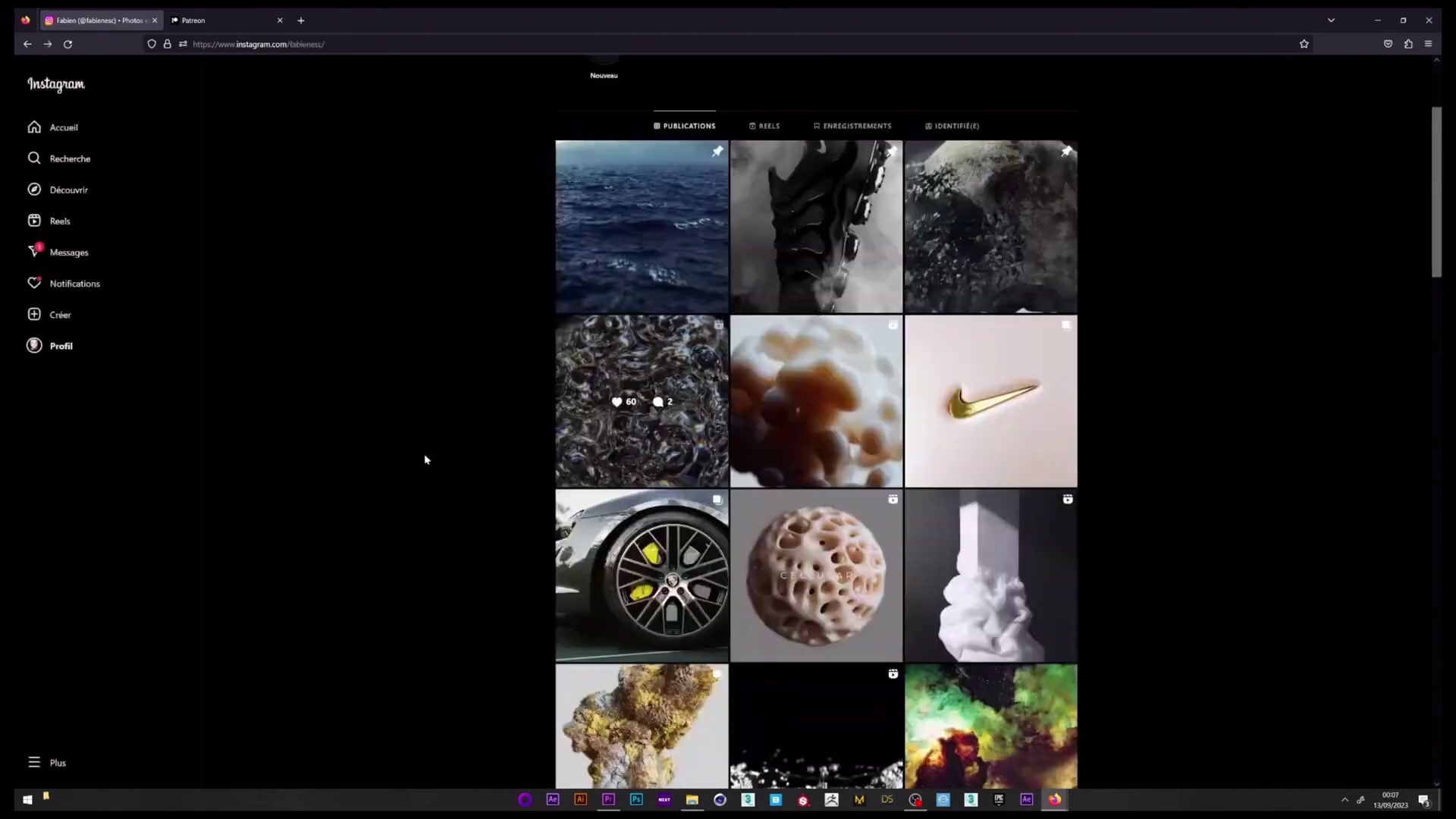
pyautogui.click(799, 409)
pyautogui.click(795, 474)
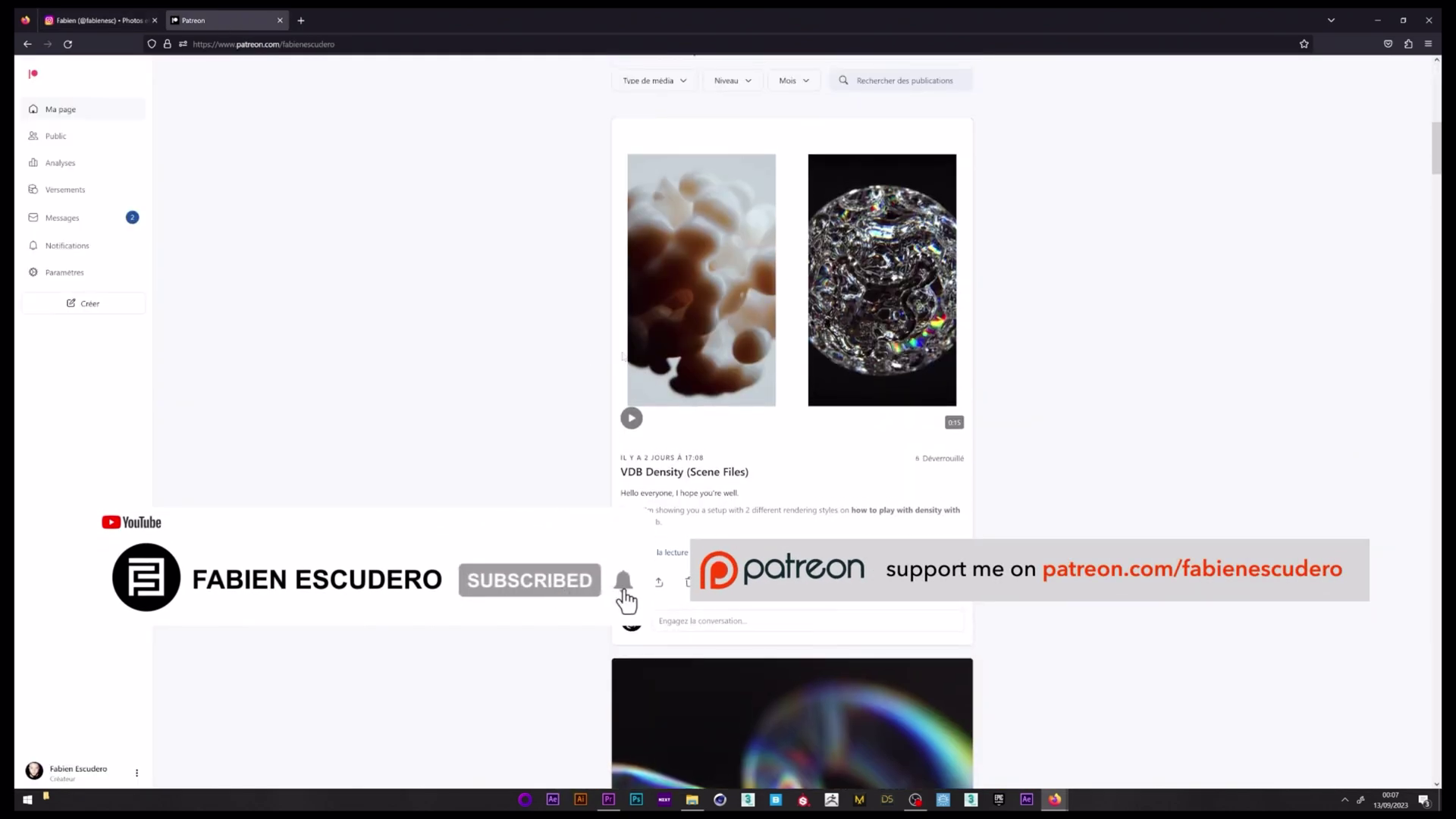
pyautogui.scroll(-20, 776, 487)
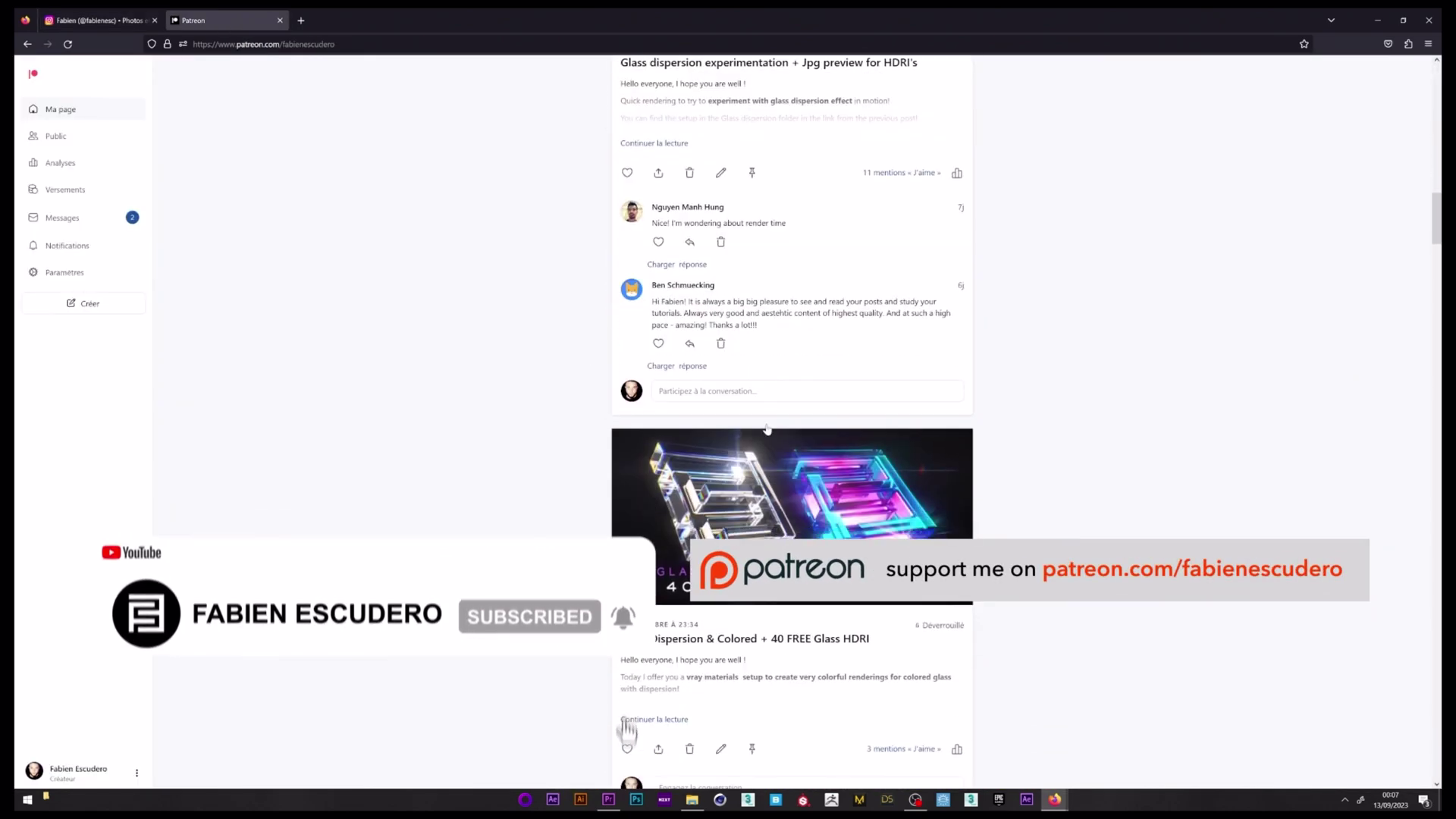
pyautogui.scroll(-10, 777, 488)
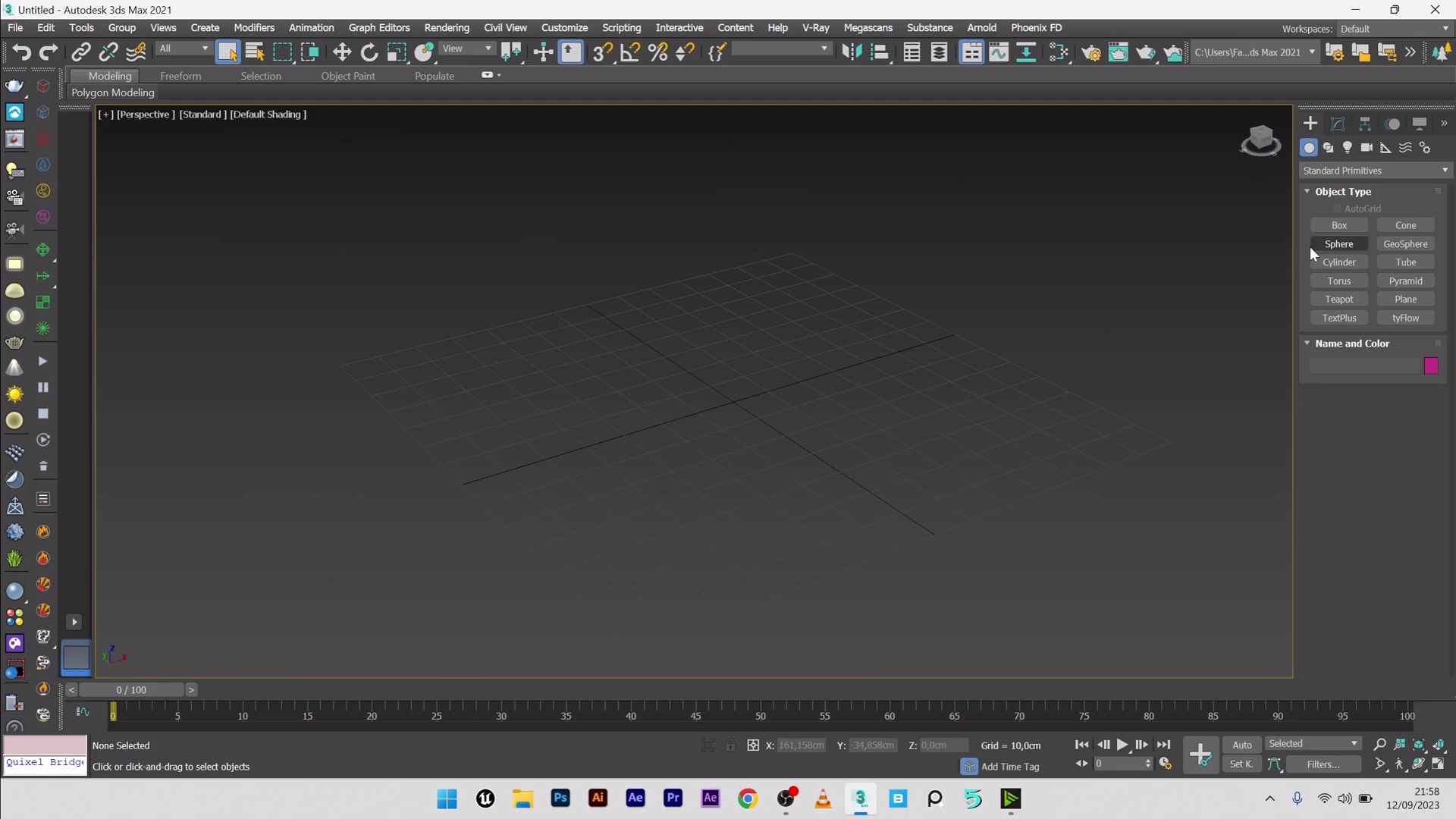
# Create a roughly cubic box of about 54 x 47 x 48 cm near the centre of the grid.
pyautogui.click(1333, 228)
pyautogui.moveTo(630, 413); pyautogui.dragTo(580, 430, button='middle')
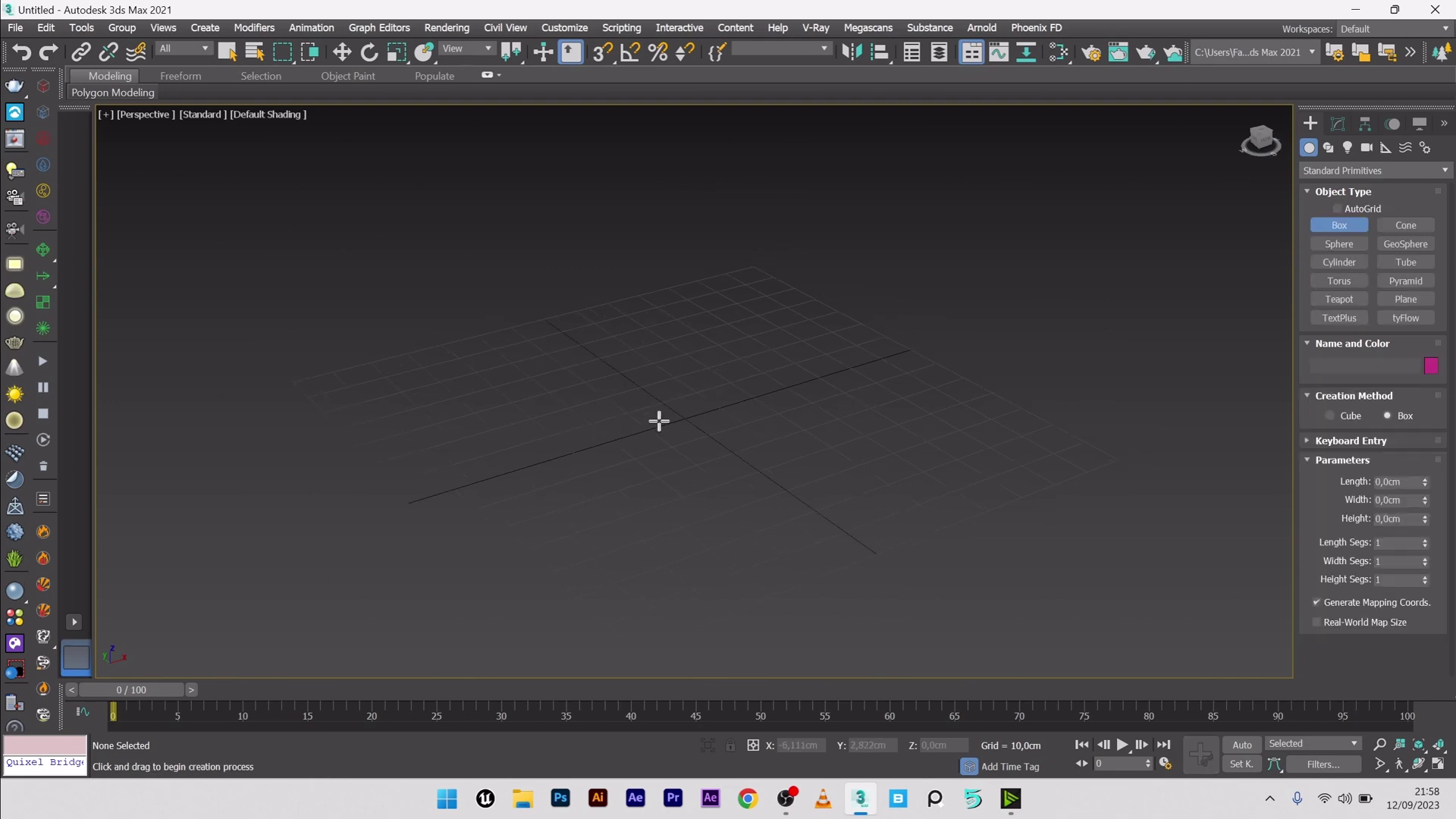
pyautogui.keyDown('alt'); pyautogui.moveTo(685, 422); pyautogui.dragTo(644, 426, button='middle'); pyautogui.keyUp('alt')
pyautogui.moveTo(569, 393); pyautogui.dragTo(845, 461)
pyautogui.click(779, 260)
pyautogui.rightClick(693, 271)
pyautogui.rightClick(730, 282)
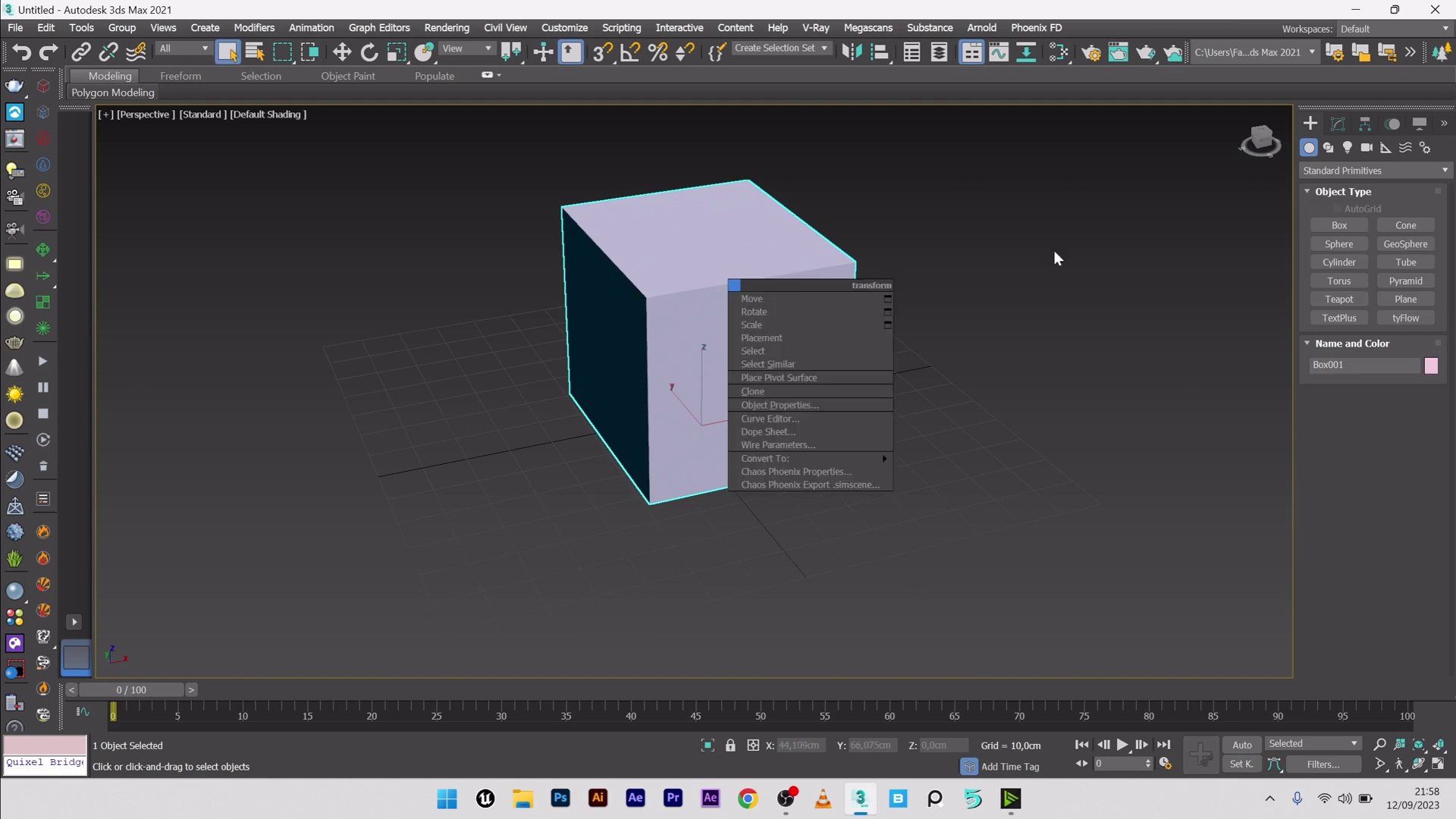
# Set the box's length, width and height to 50 cm each.
pyautogui.click(1337, 125)
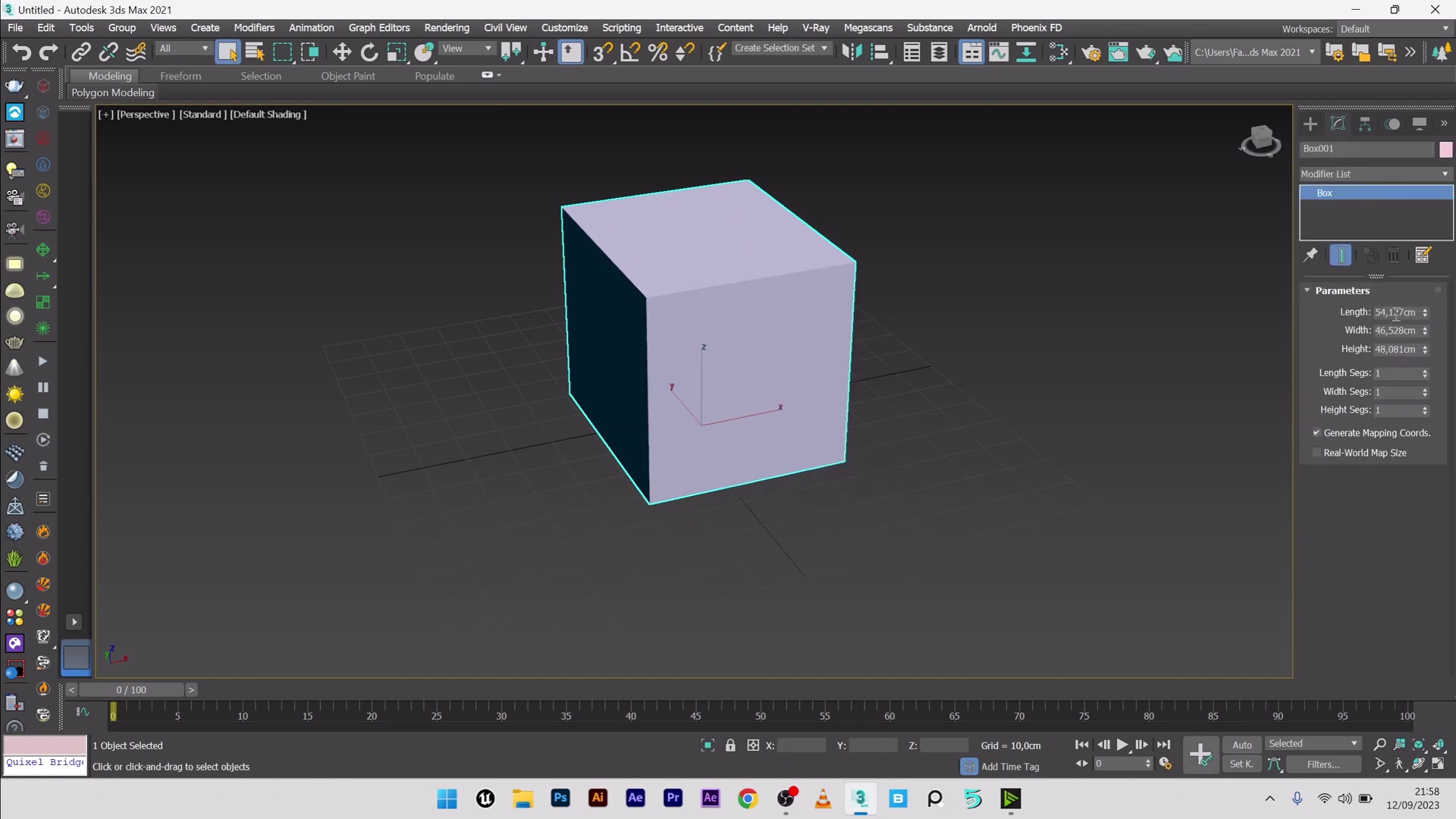
pyautogui.doubleClick(1396, 313)
pyautogui.write('50')
pyautogui.doubleClick(1396, 331)
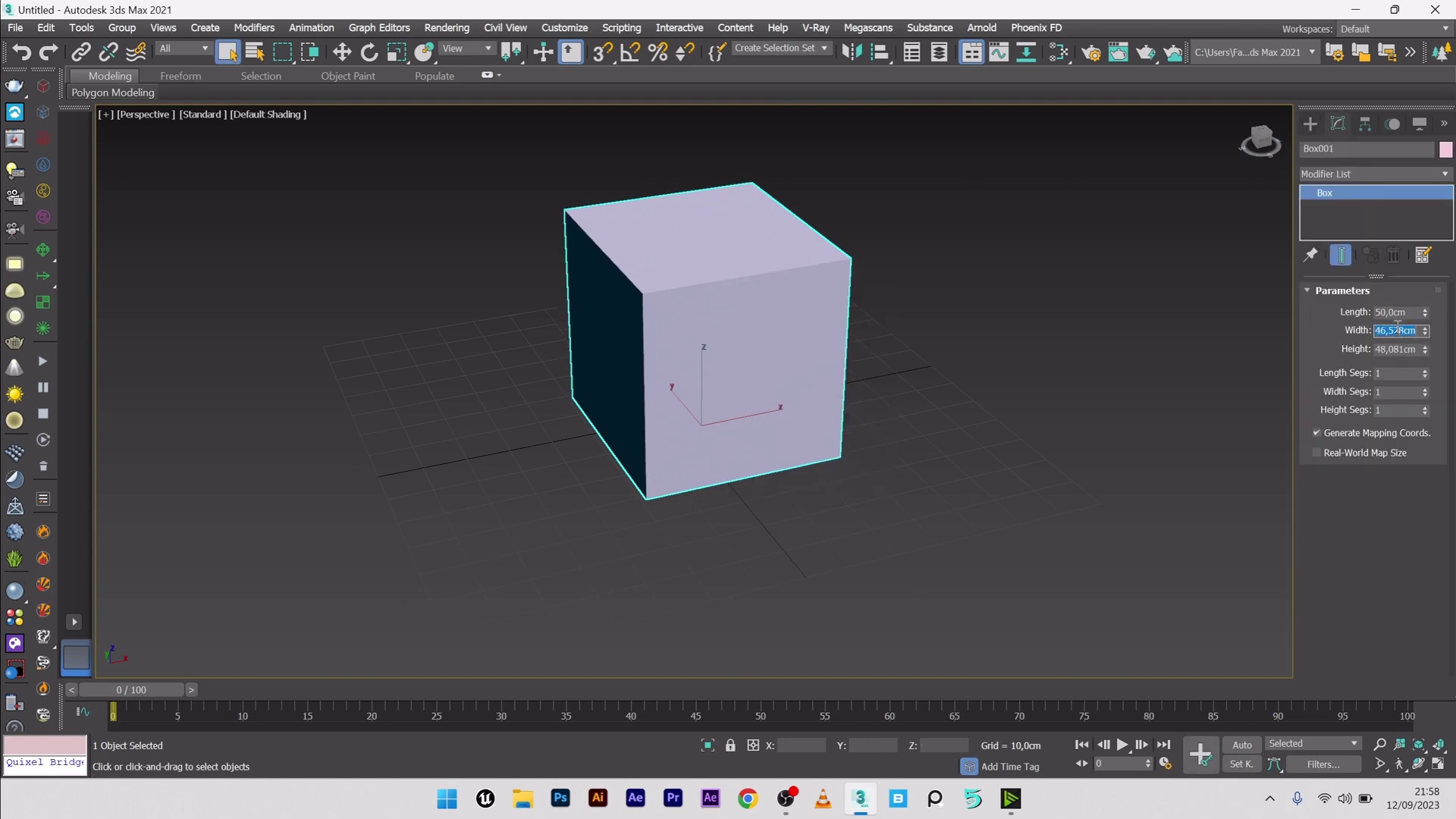
pyautogui.write('50')
pyautogui.doubleClick(1393, 349)
pyautogui.write('50')
pyautogui.press('Return')
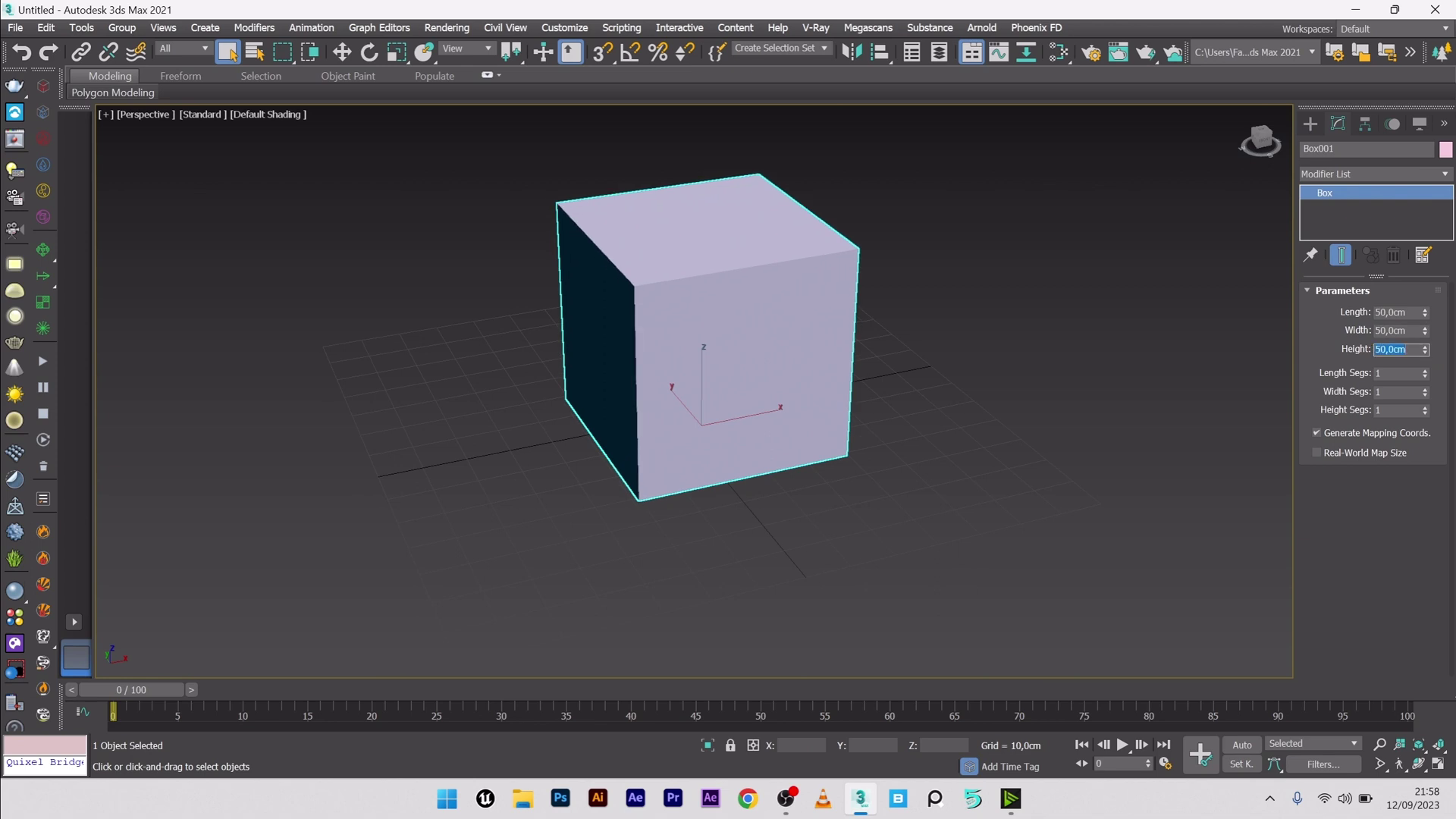
# Place a tyFlow object on the grid beside the box.
pyautogui.moveTo(668, 408); pyautogui.dragTo(660, 442, button='middle')
pyautogui.click(1310, 124)
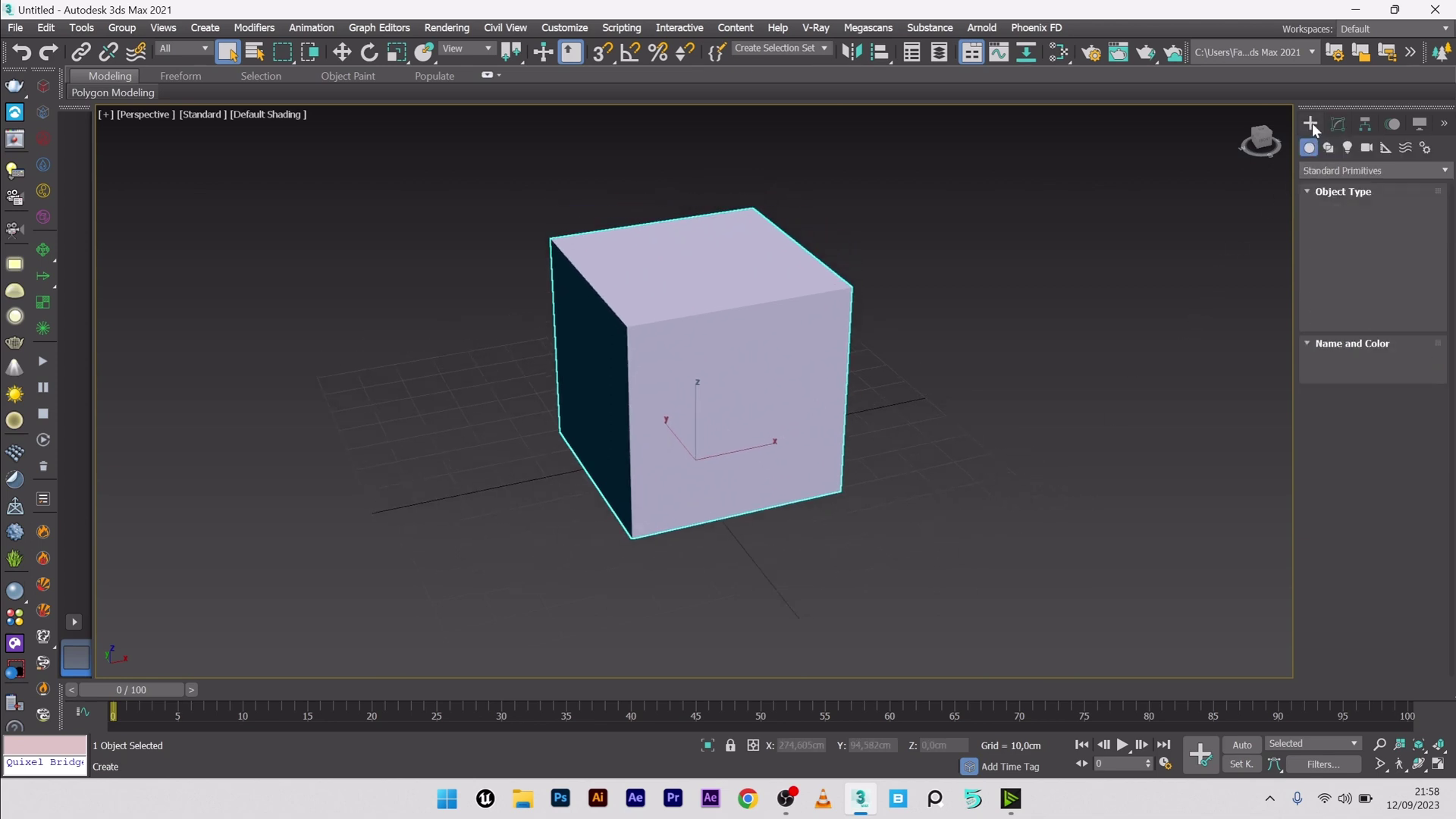
pyautogui.click(1375, 319)
pyautogui.moveTo(1154, 357); pyautogui.dragTo(849, 407, button='middle')
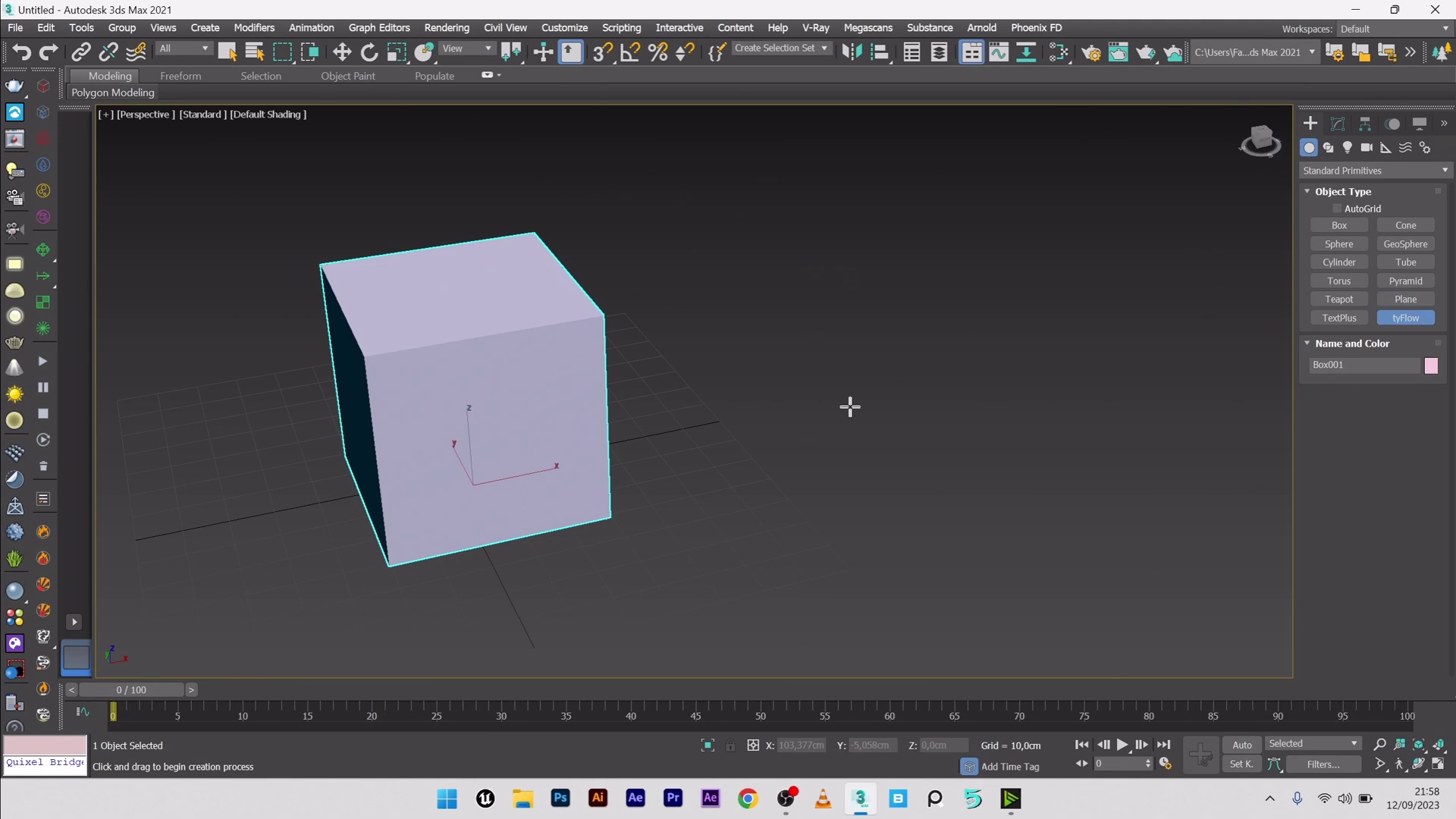
pyautogui.moveTo(956, 426); pyautogui.dragTo(974, 464)
# Open the new tyFlow object's editor and narrow and reposition its window so the box stays in view.
pyautogui.click(1338, 123)
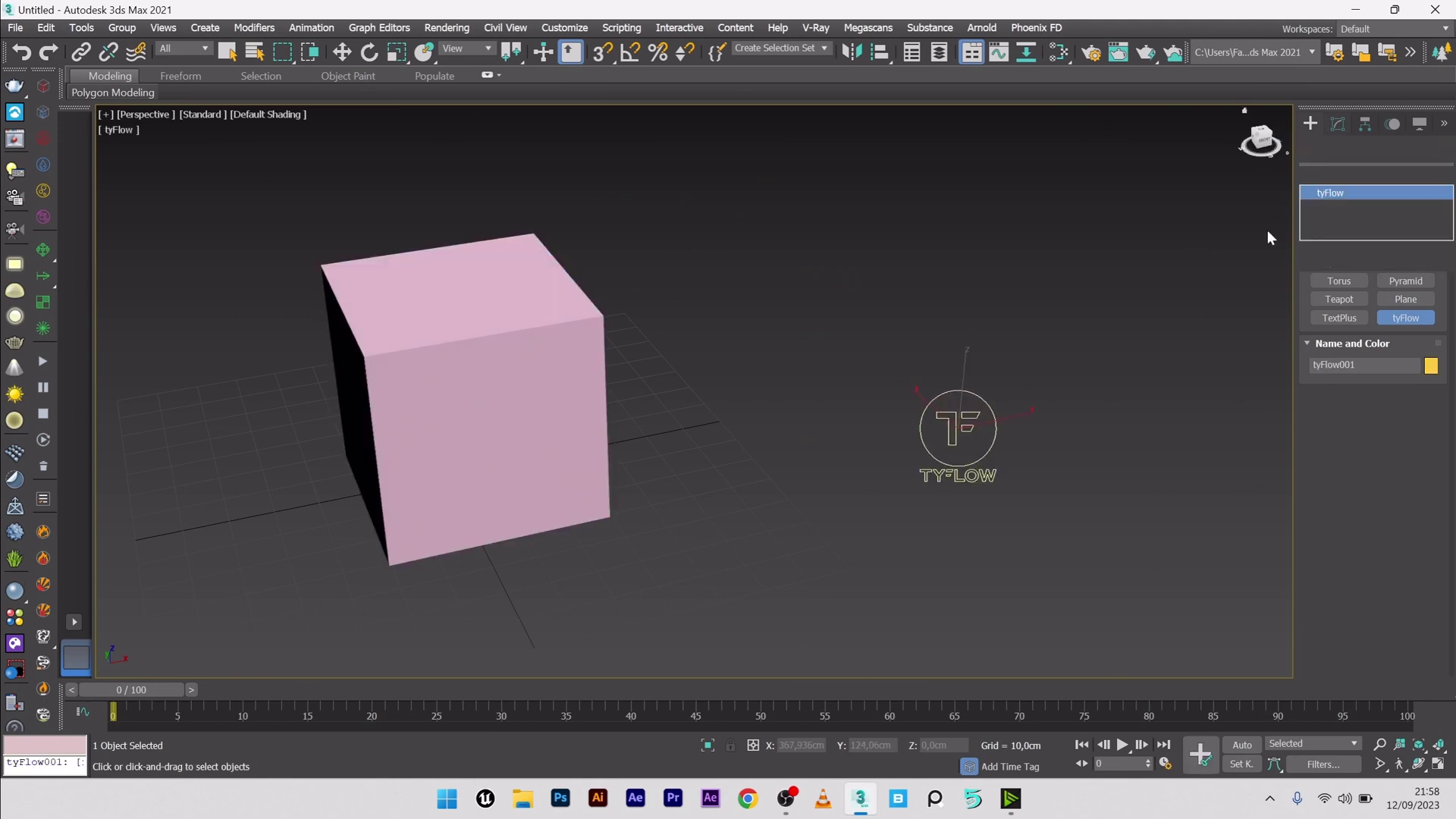
pyautogui.click(1360, 330)
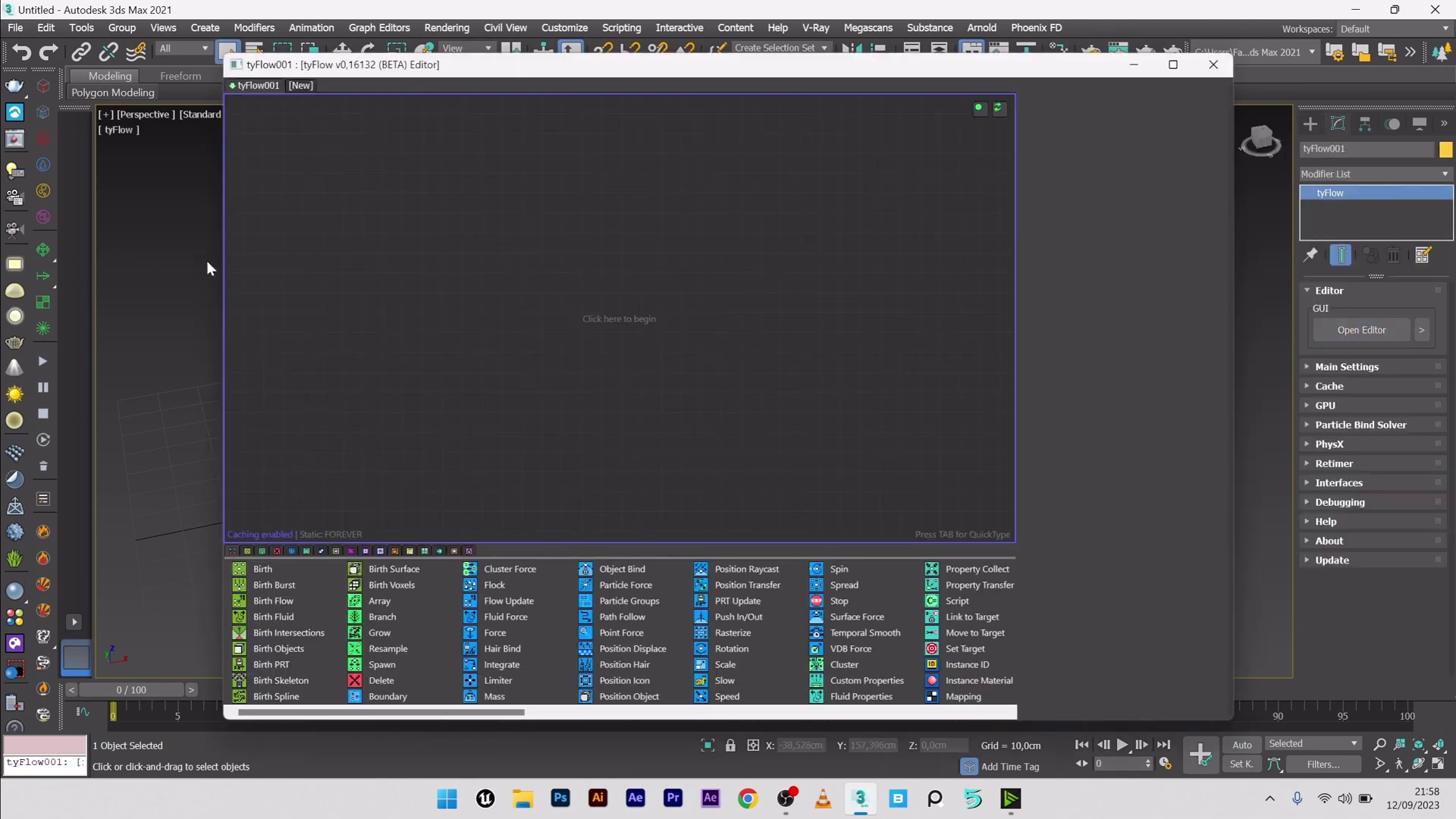
pyautogui.moveTo(225, 266); pyautogui.dragTo(605, 303)
pyautogui.moveTo(829, 68); pyautogui.dragTo(895, 74)
pyautogui.moveTo(545, 334); pyautogui.dragTo(446, 311, button='middle')
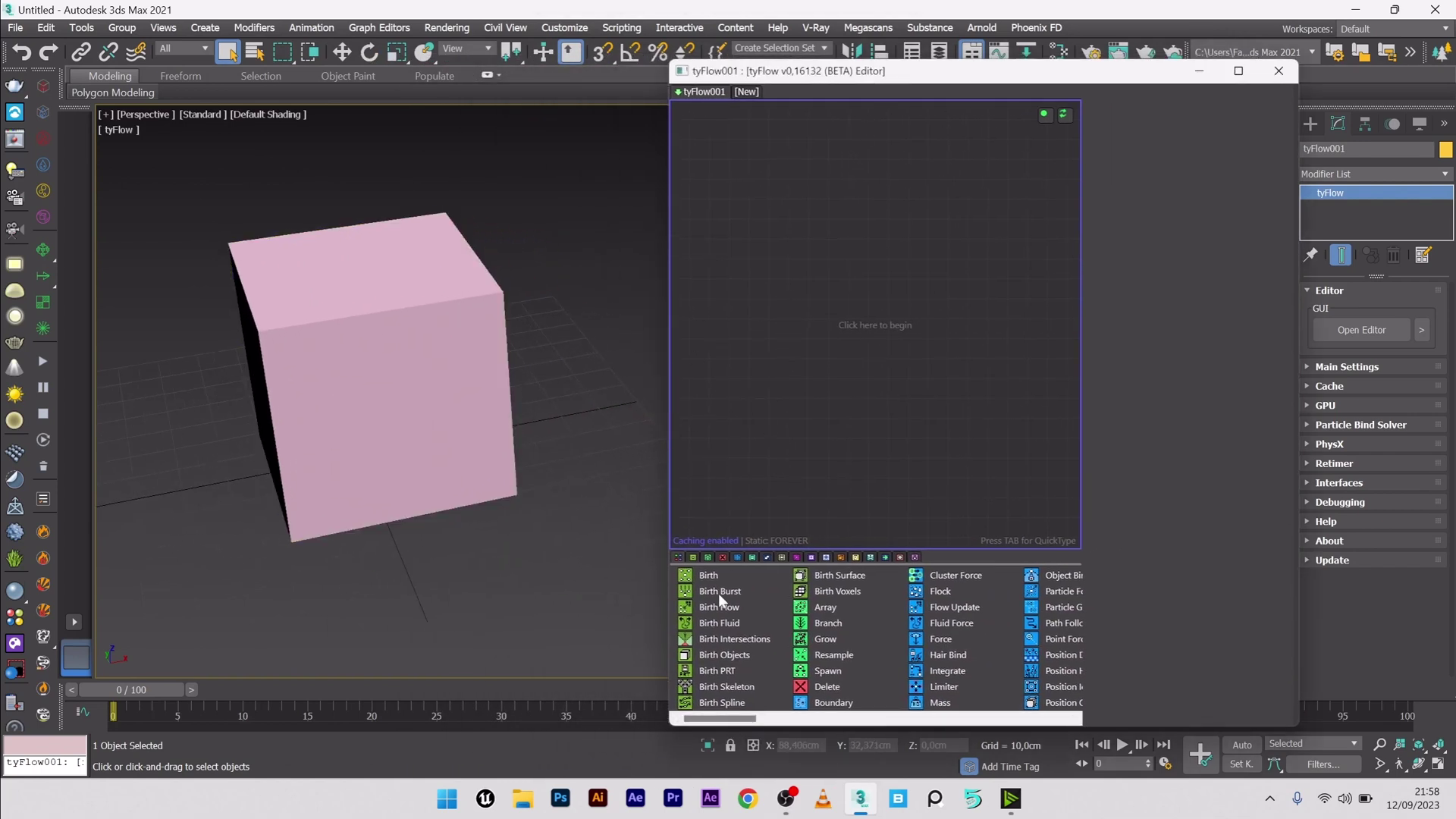
# Start the flow with a new Birth VDB event in the empty tyFlow graph.
pyautogui.scroll(-10, 759, 637)
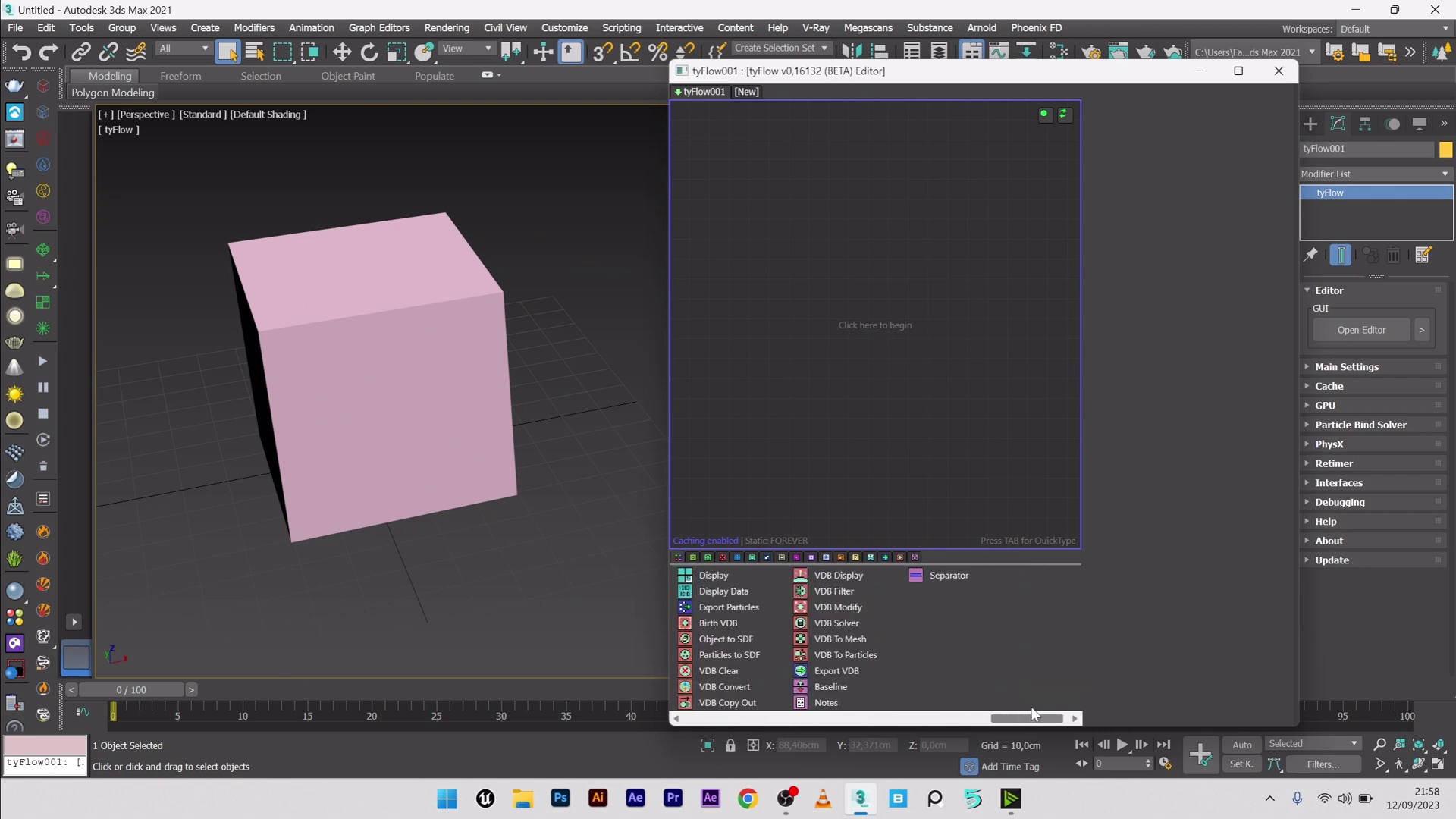
pyautogui.moveTo(721, 622); pyautogui.dragTo(914, 253)
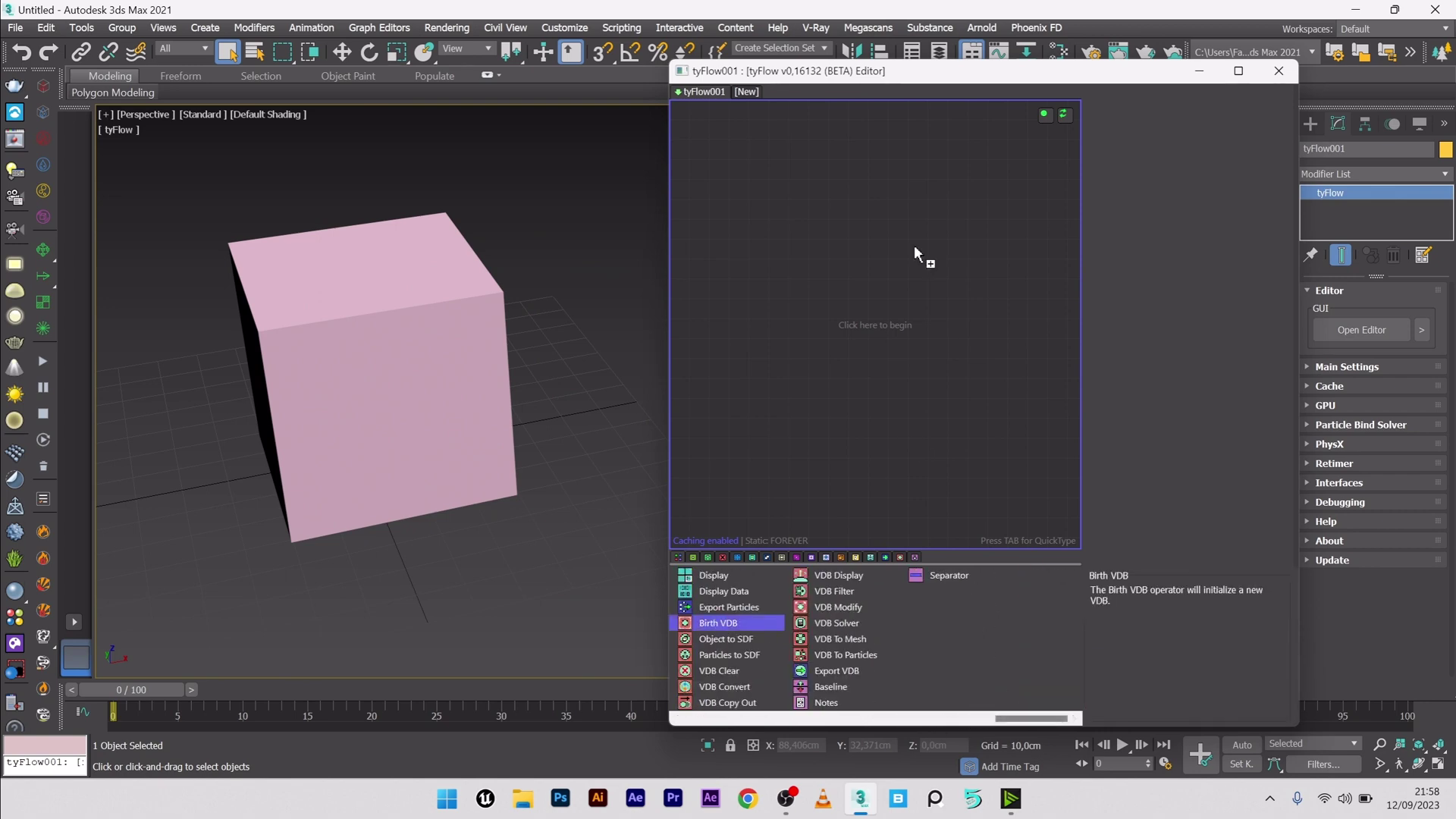
pyautogui.moveTo(778, 165); pyautogui.dragTo(784, 165)
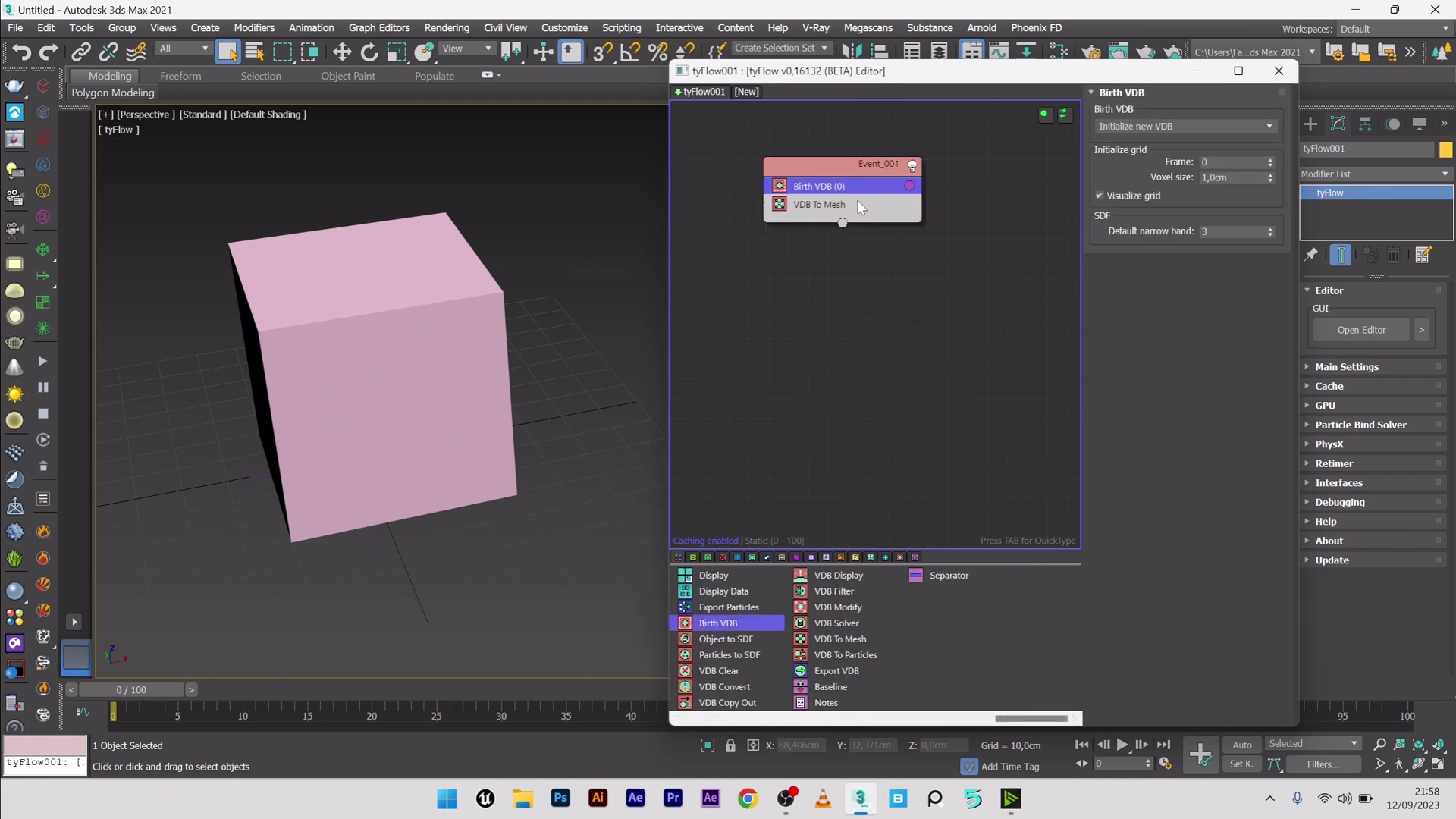
# Insert an Object to SDF operator between Birth VDB and VDB To Mesh in Event_001.
pyautogui.click(740, 639)
pyautogui.moveTo(717, 649); pyautogui.dragTo(869, 385)
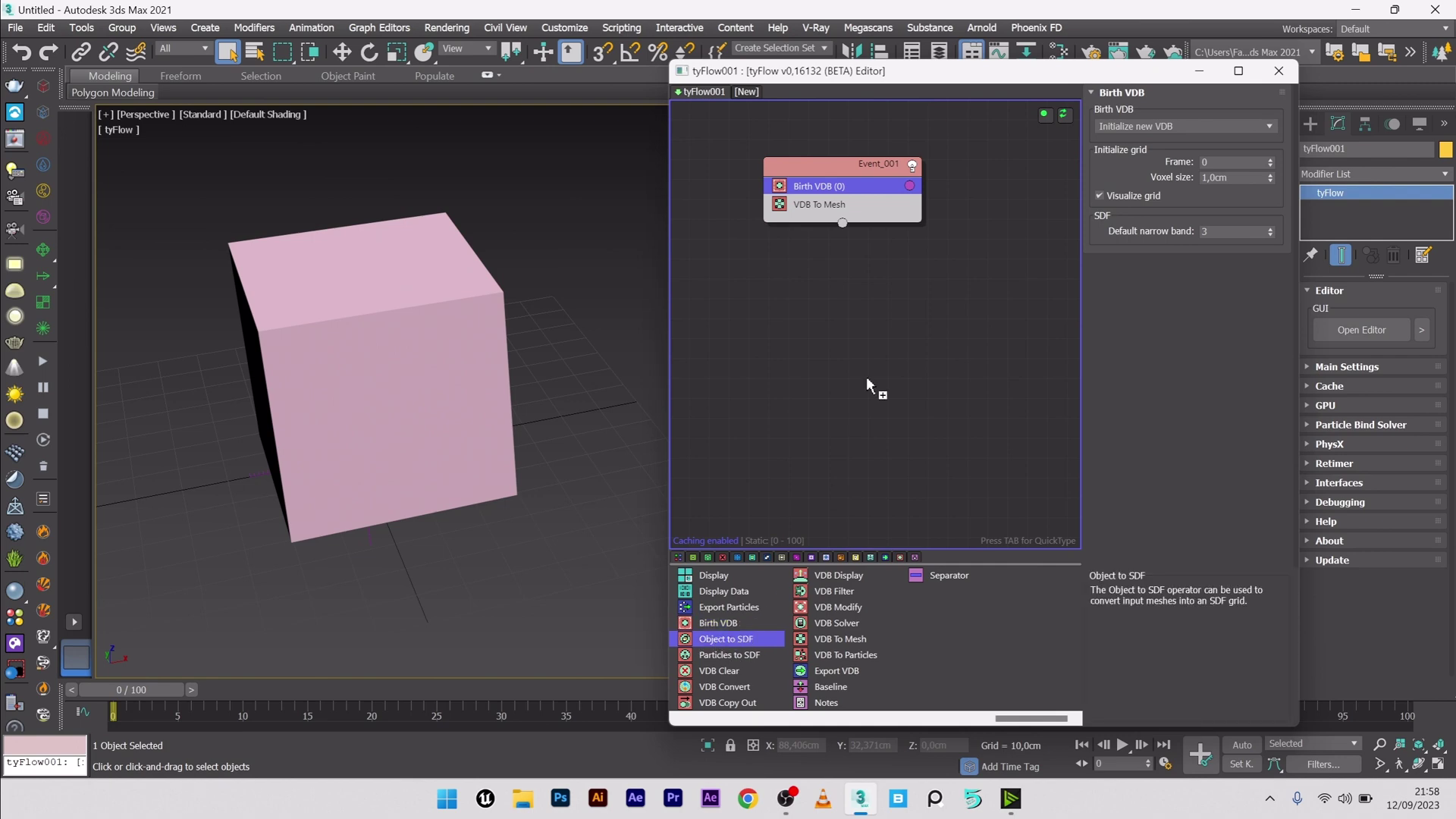
pyautogui.moveTo(838, 211); pyautogui.dragTo(838, 209)
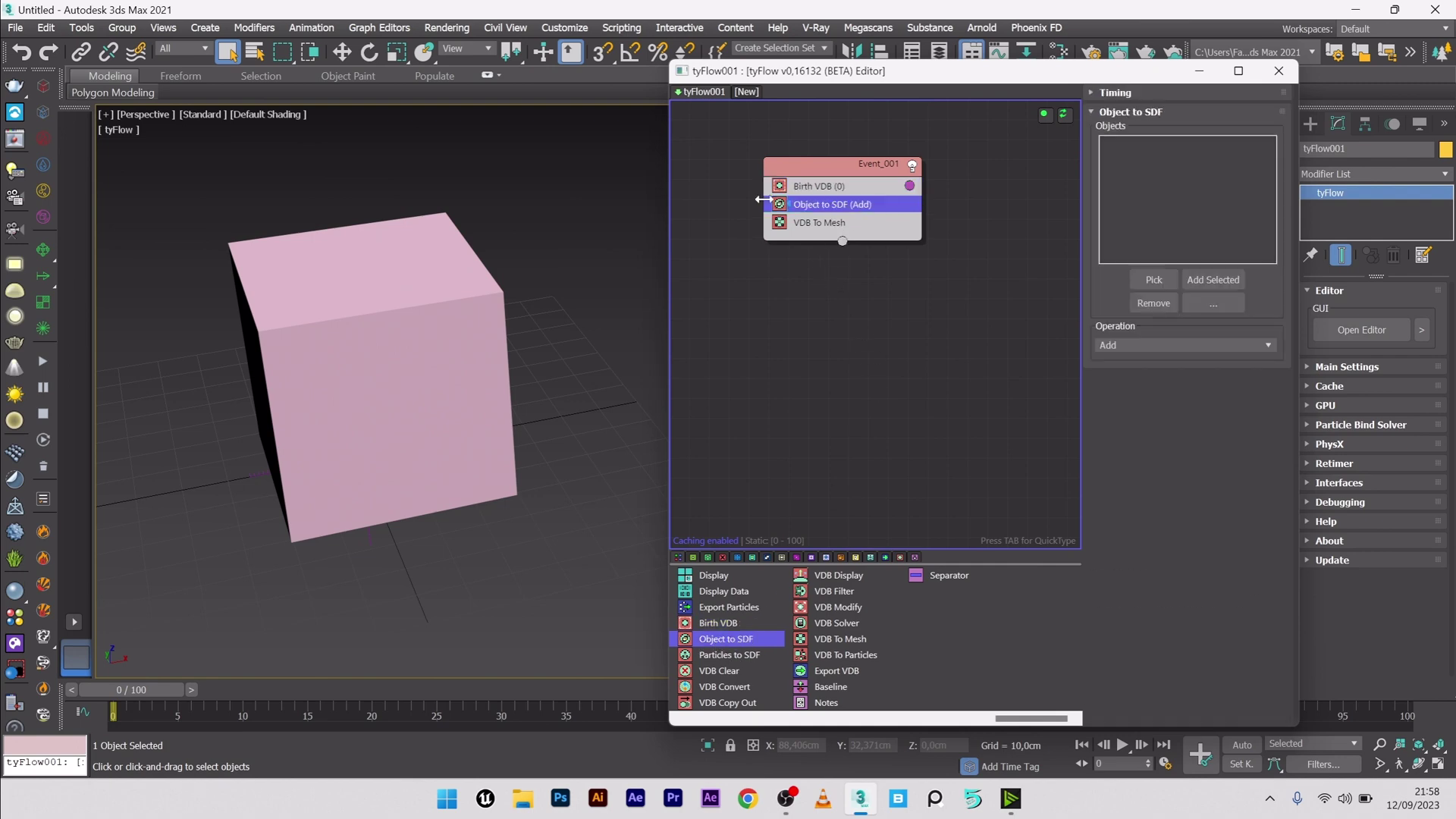
# Pick Box001 as the input object of Object to SDF and hide the original box.
pyautogui.click(1154, 280)
pyautogui.click(452, 334)
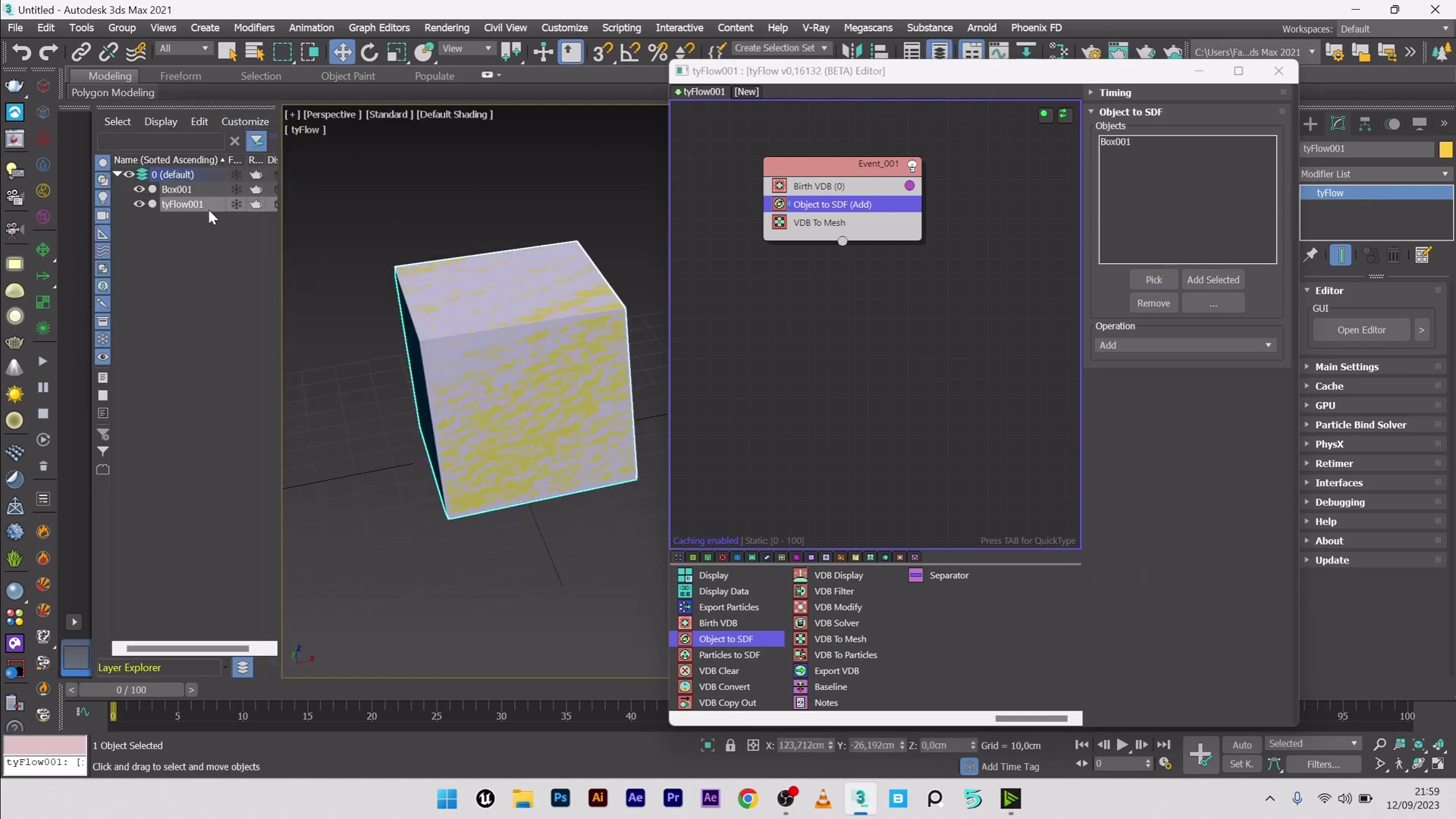
pyautogui.click(139, 189)
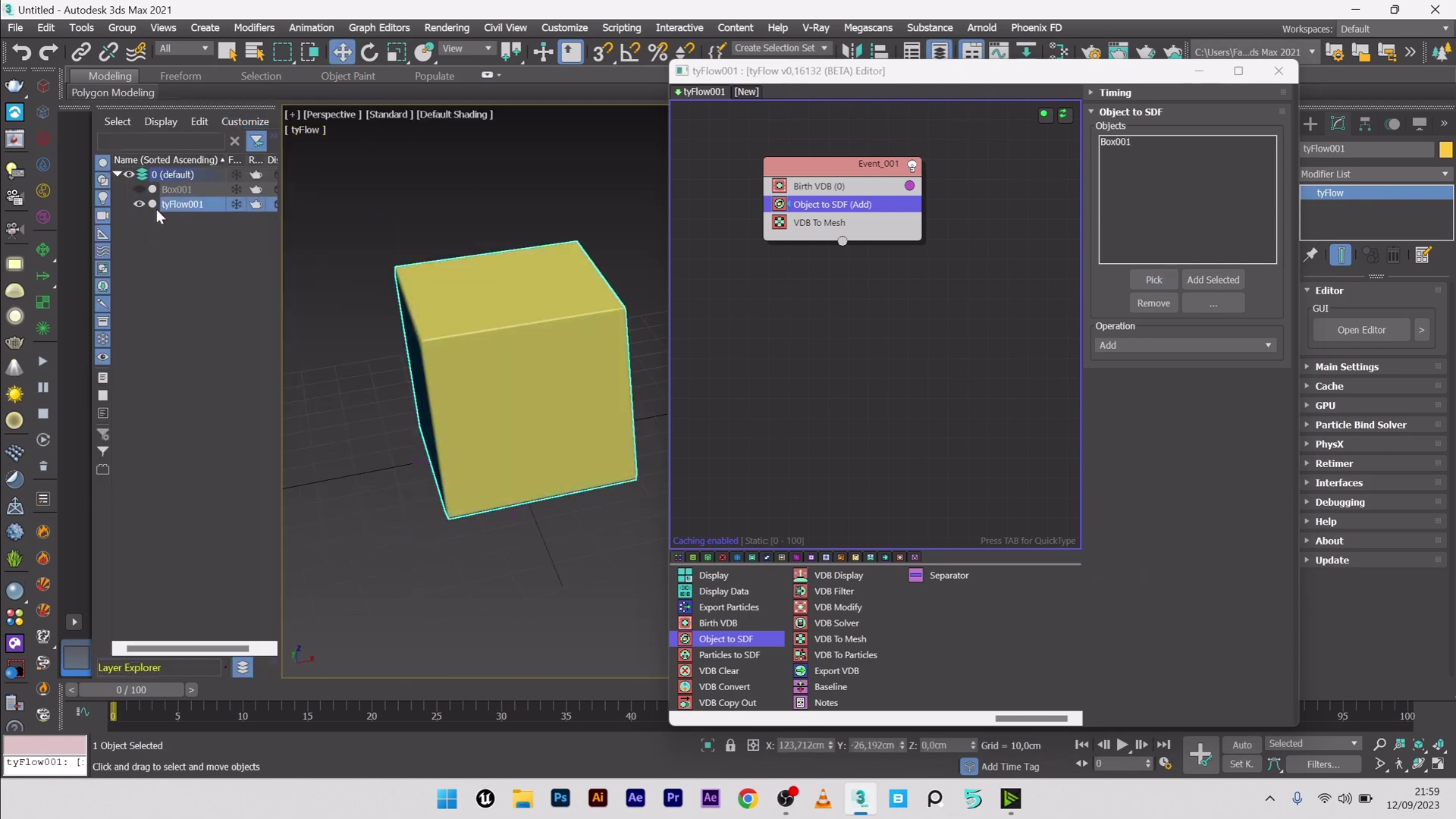
pyautogui.moveTo(521, 346)
pyautogui.mouseDown(button='middle')
pyautogui.moveTo(485, 347)
pyautogui.moveTo(522, 362)
pyautogui.mouseUp(button='middle')
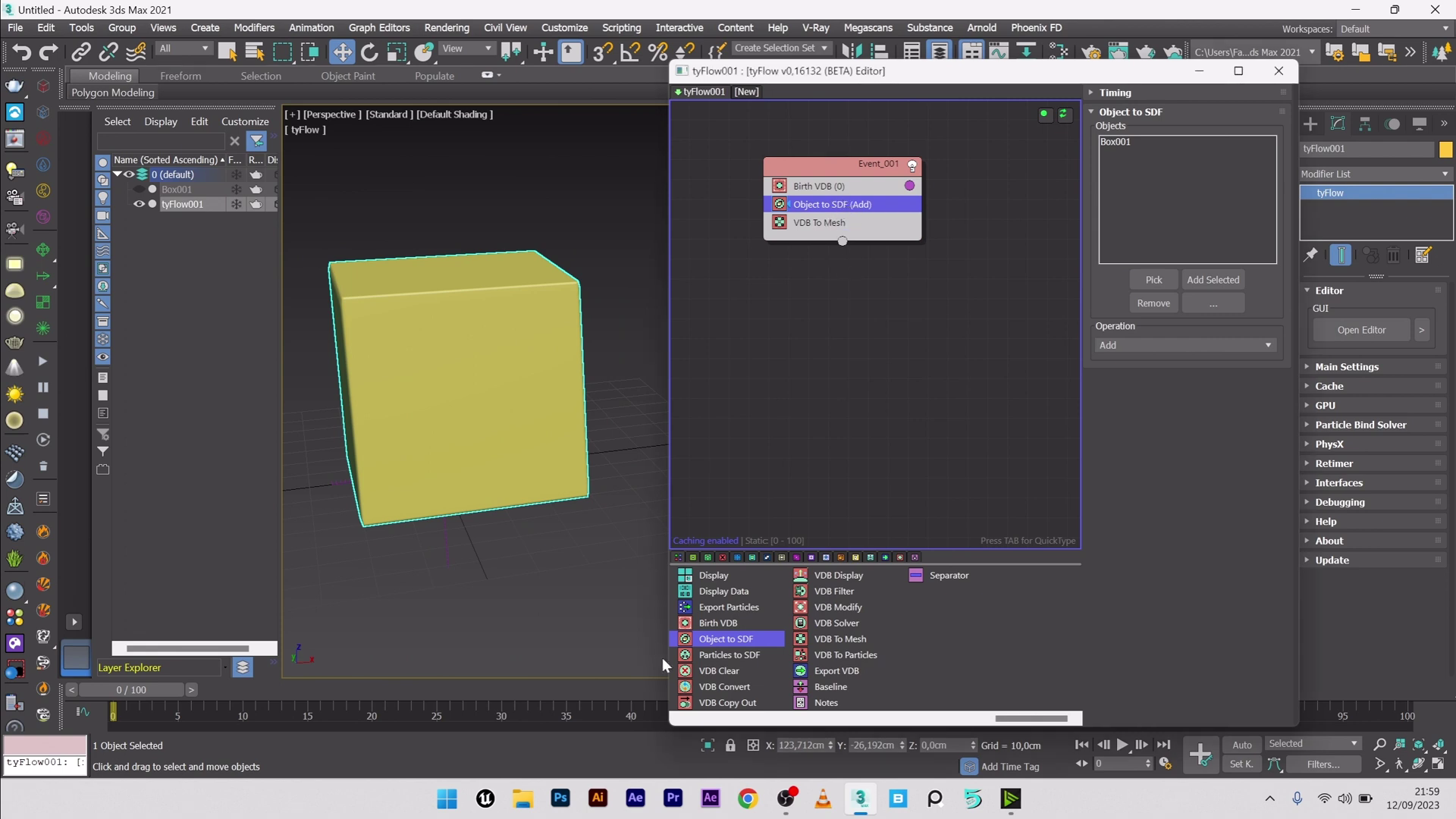
# Insert a VDB Convert operator above VDB To Mesh and set the VDB To Mesh input to Density.
pyautogui.moveTo(724, 692); pyautogui.dragTo(841, 221)
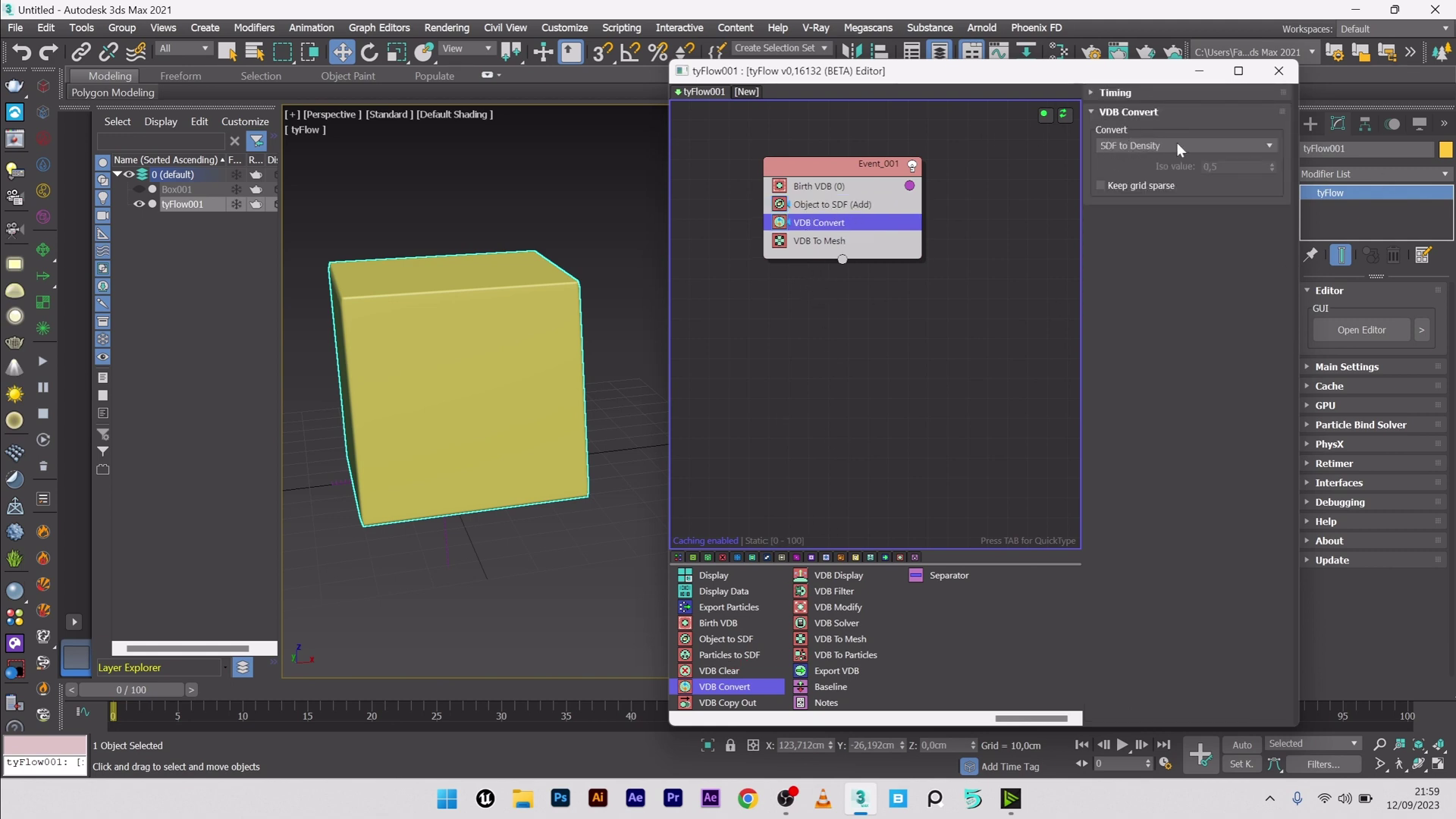
pyautogui.click(811, 241)
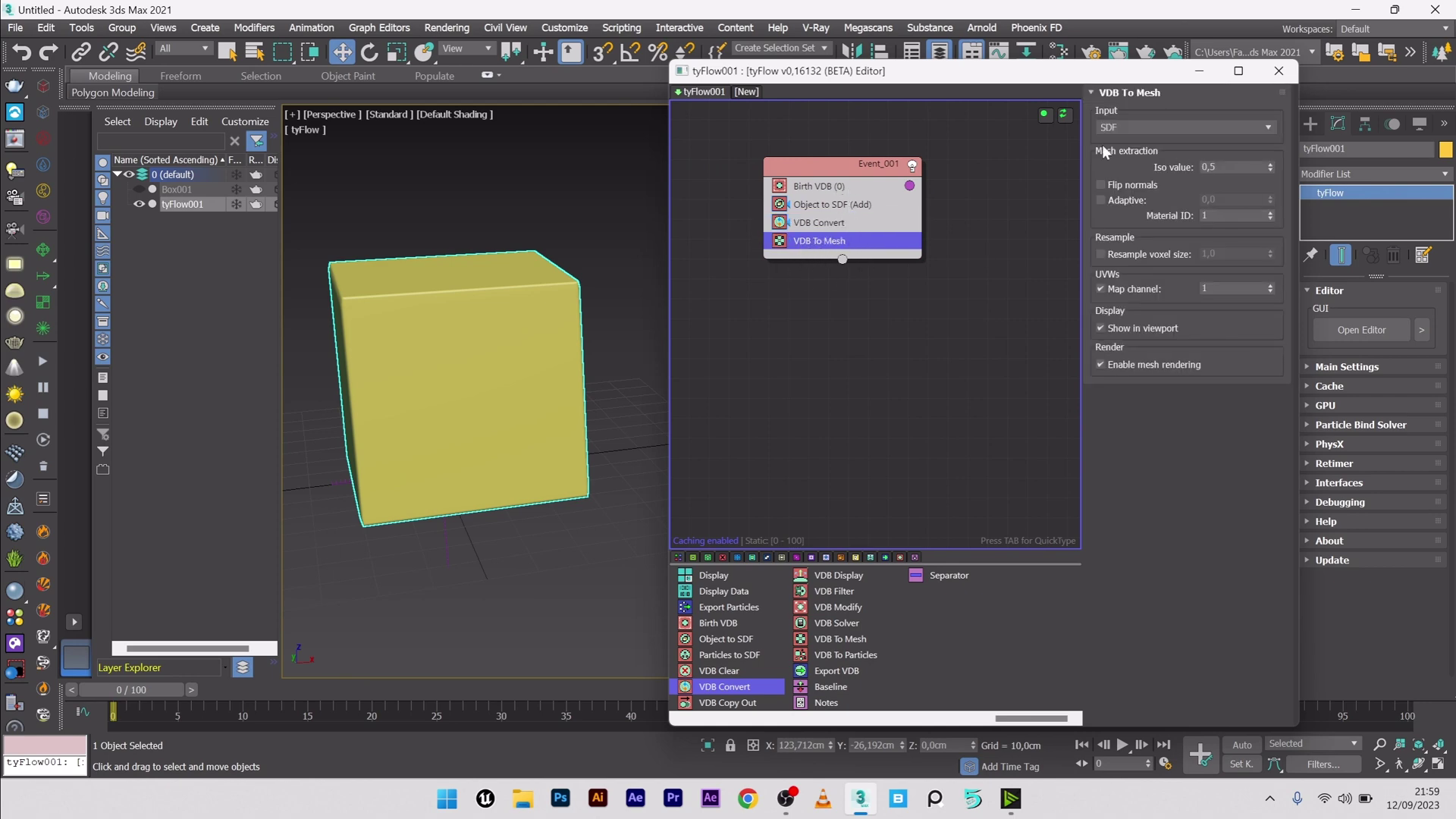
pyautogui.click(1132, 126)
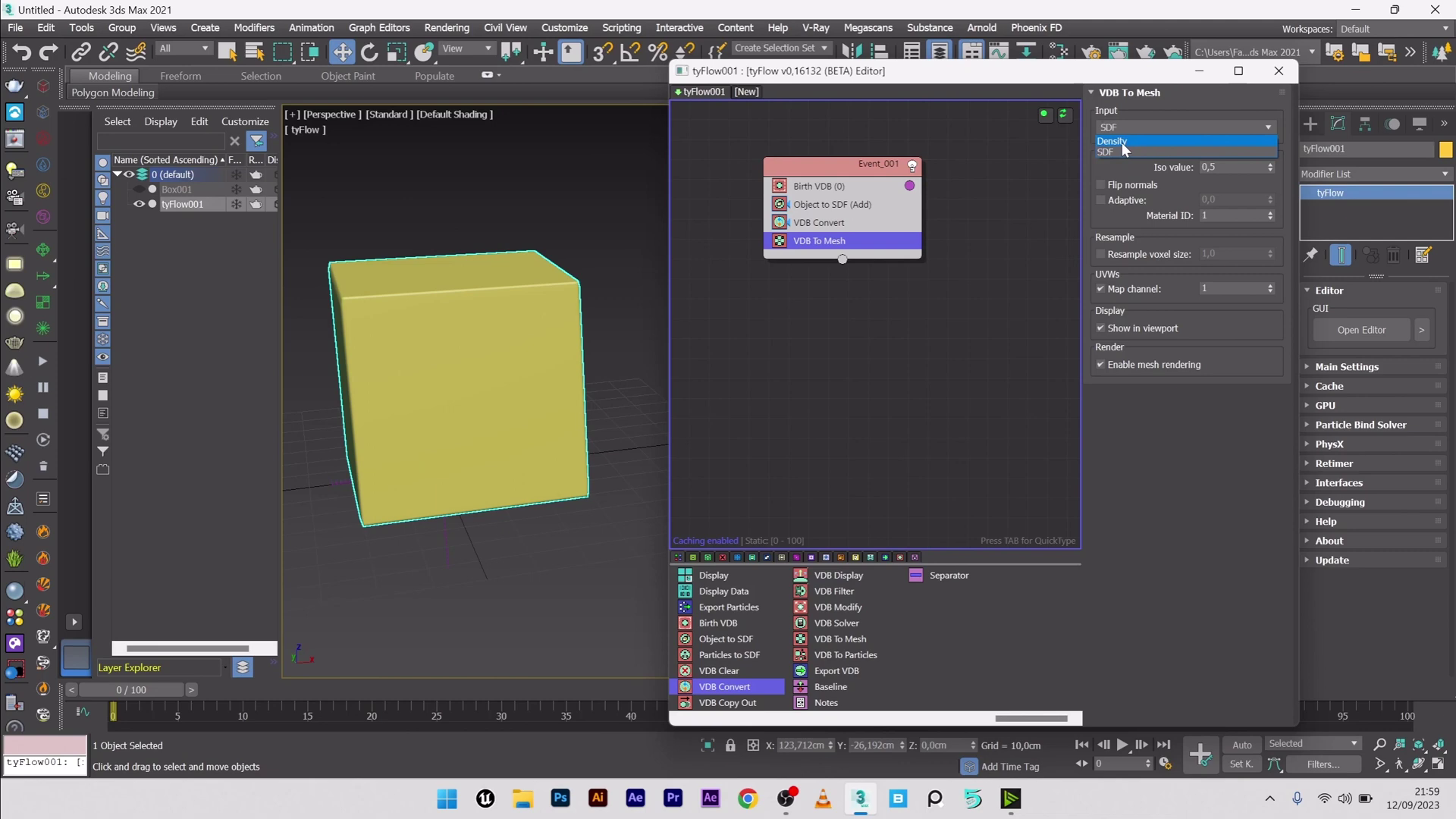
pyautogui.click(1122, 143)
pyautogui.keyDown('alt'); pyautogui.moveTo(595, 356); pyautogui.dragTo(550, 367, button='middle'); pyautogui.keyUp('alt')
pyautogui.scroll(-1, 551, 370)
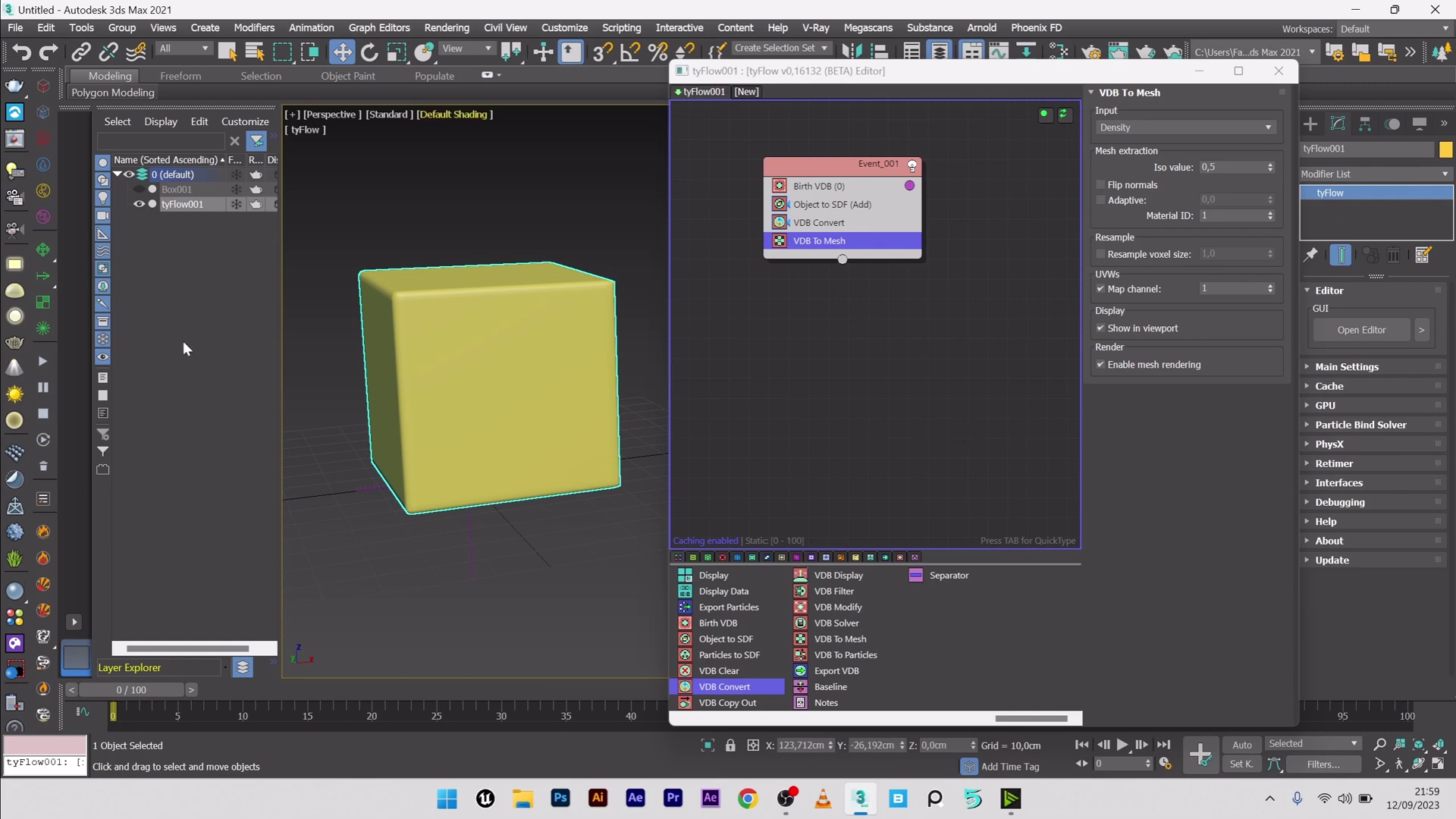
# Hide tyFlow001, make Box001 visible again and select it.
pyautogui.click(138, 204)
pyautogui.click(139, 189)
pyautogui.click(176, 189)
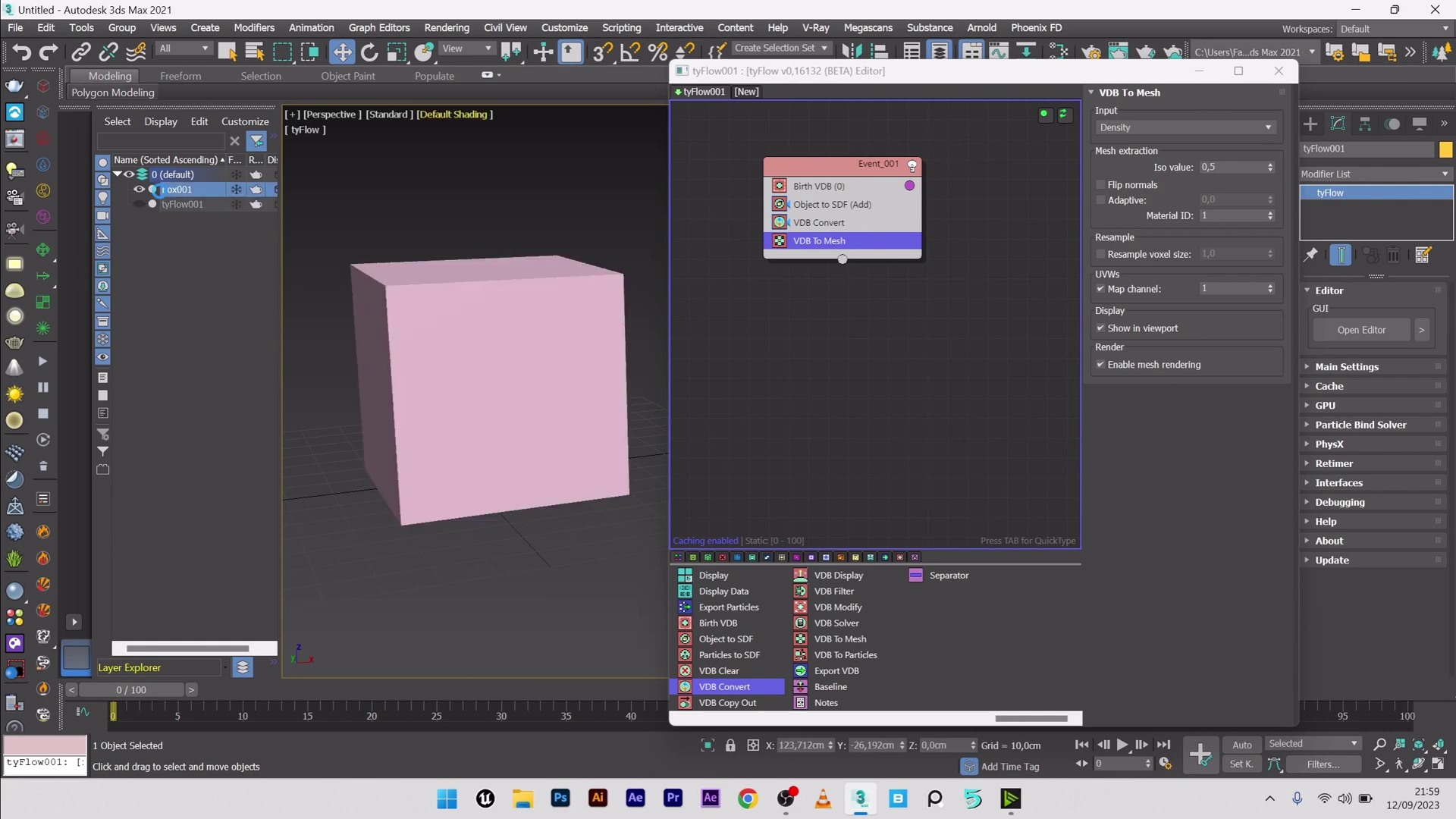
# Create a VRayMtl in the Slate Material Editor and display its parameters.
pyautogui.click(1059, 61)
pyautogui.rightClick(619, 460)
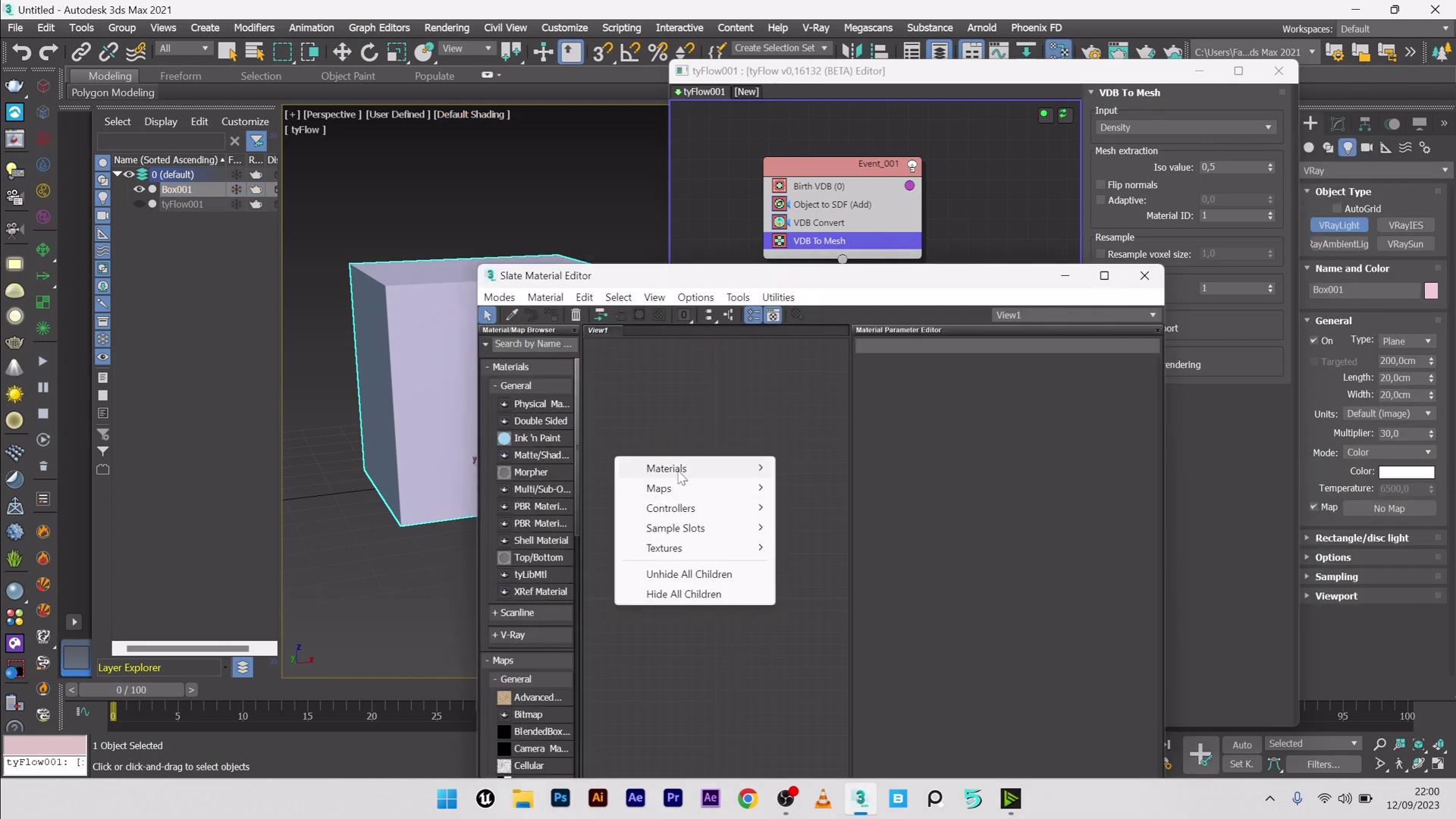
pyautogui.moveTo(680, 471)
pyautogui.moveTo(817, 508)
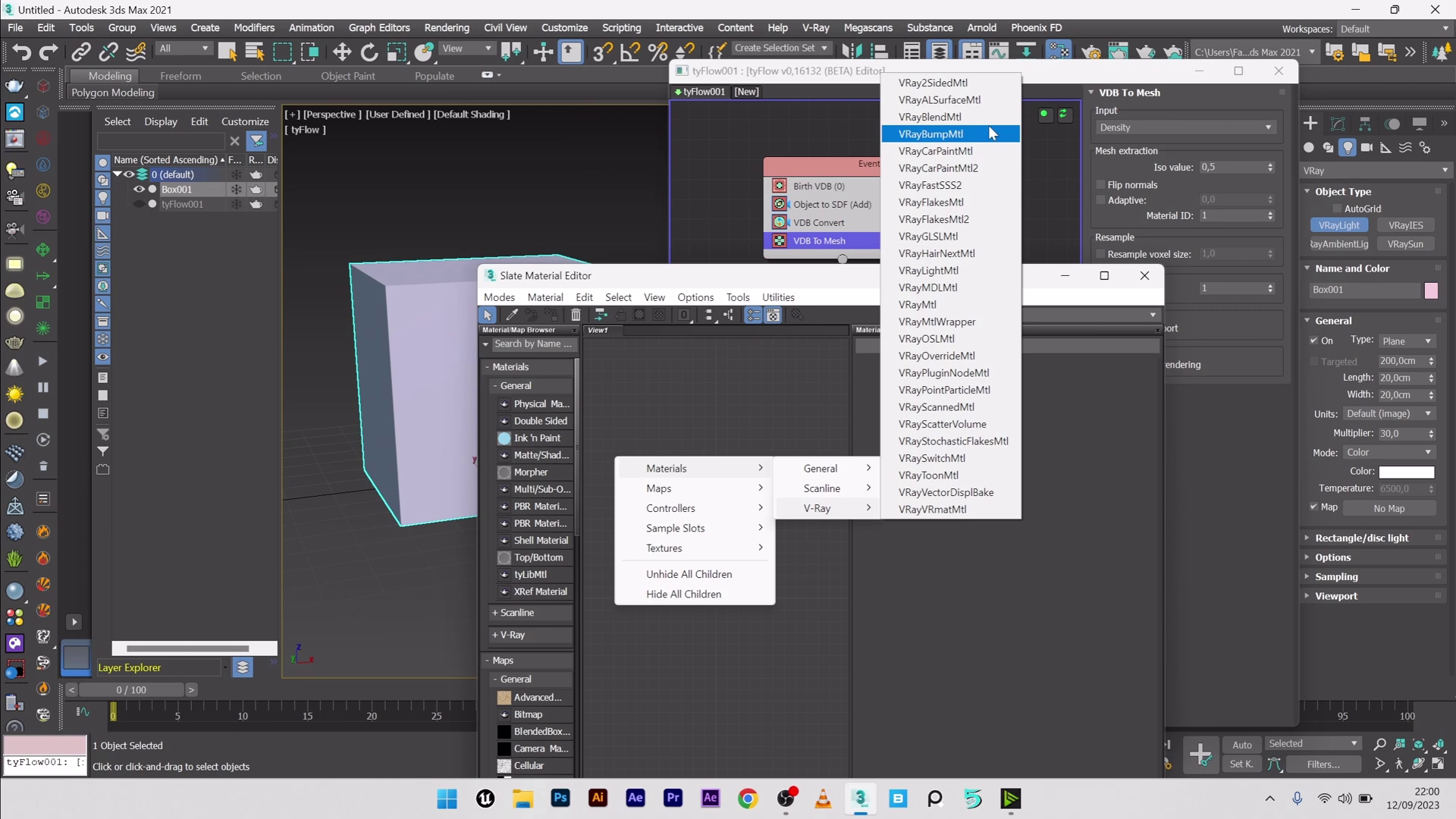
pyautogui.click(970, 304)
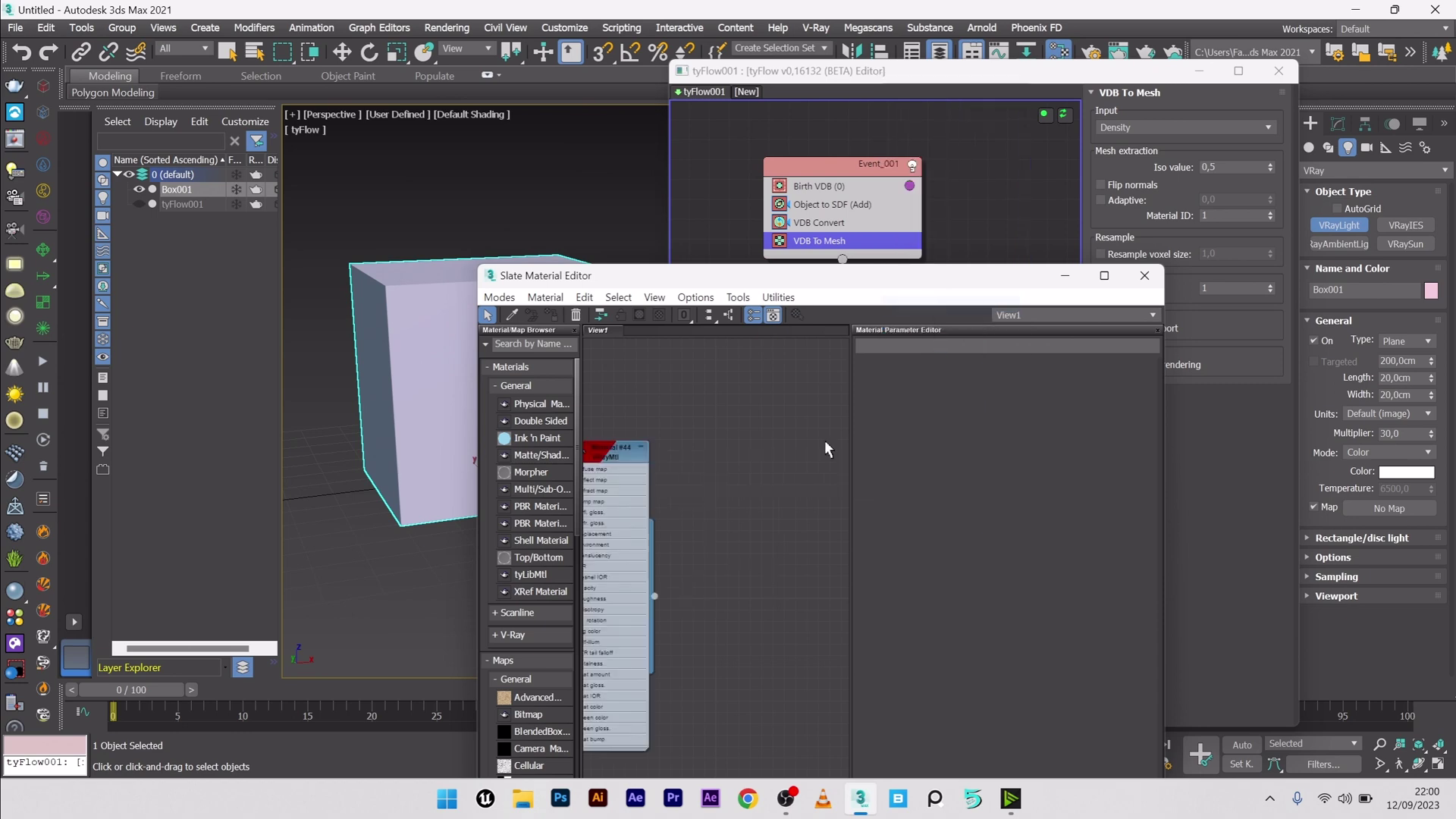
pyautogui.doubleClick(610, 463)
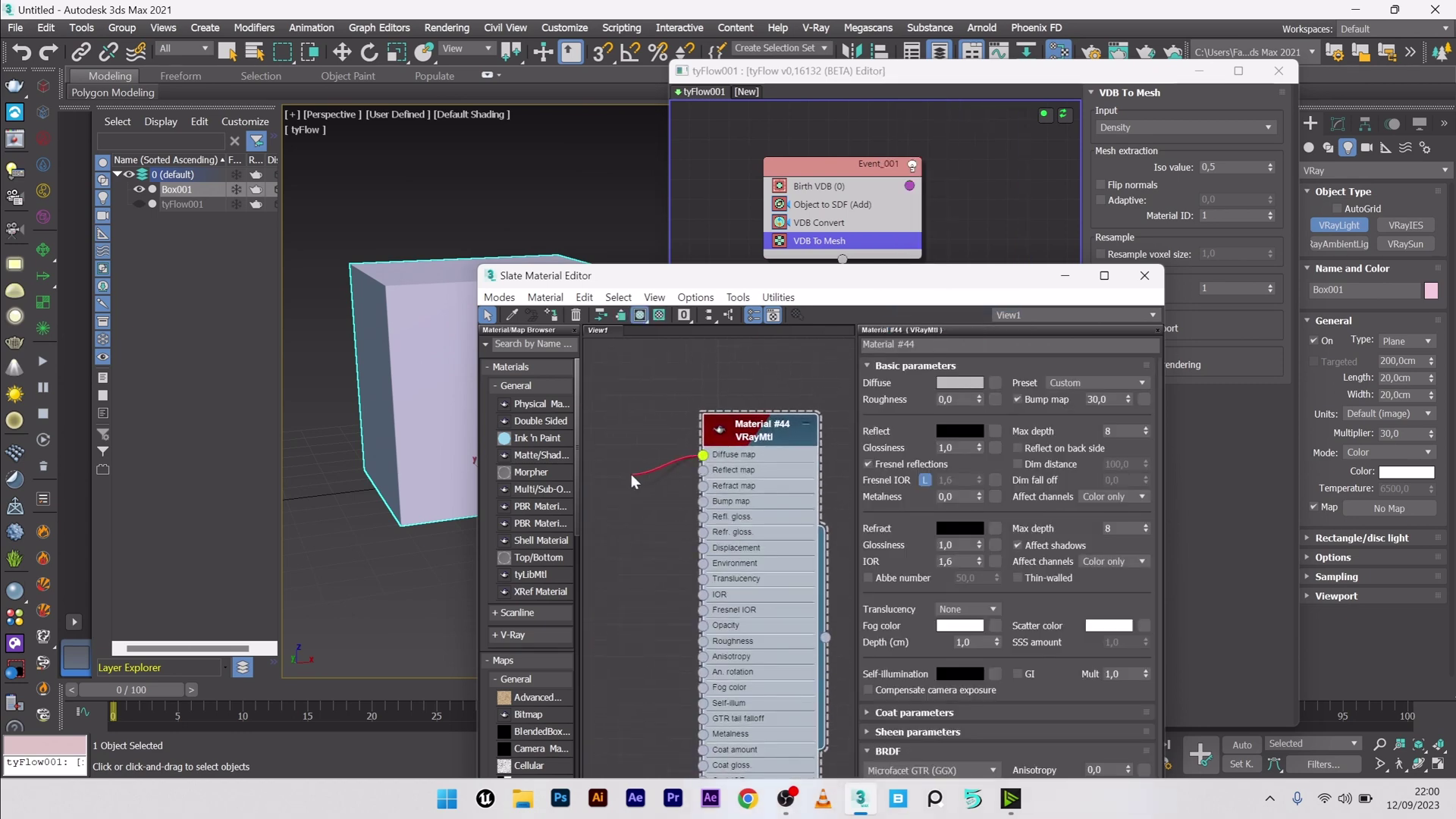
# Connect a new Cellular map to the VRayMtl's Diffuse map input.
pyautogui.moveTo(631, 474); pyautogui.dragTo(635, 475)
pyautogui.moveTo(654, 478)
pyautogui.moveTo(728, 481)
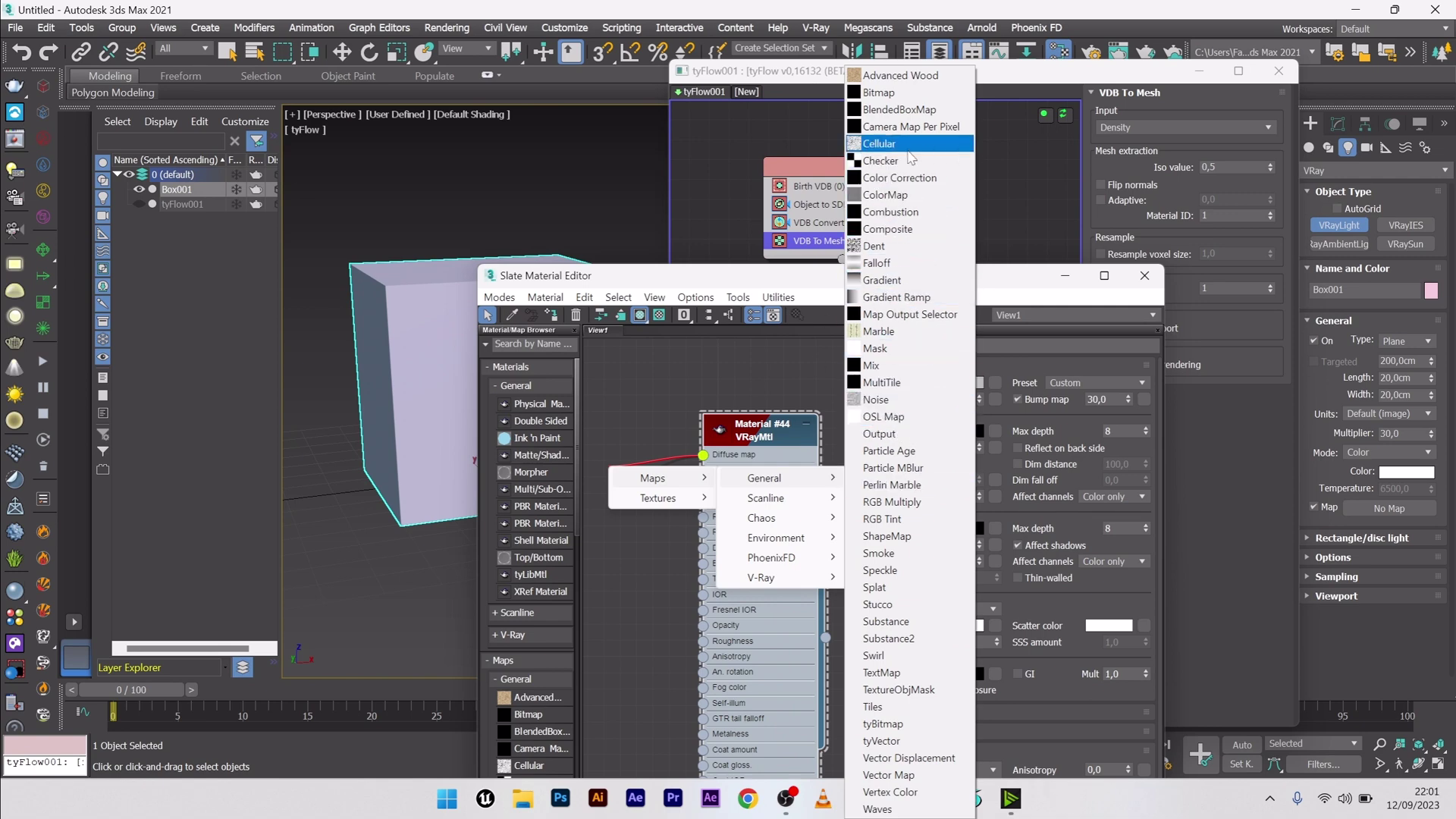
pyautogui.click(880, 143)
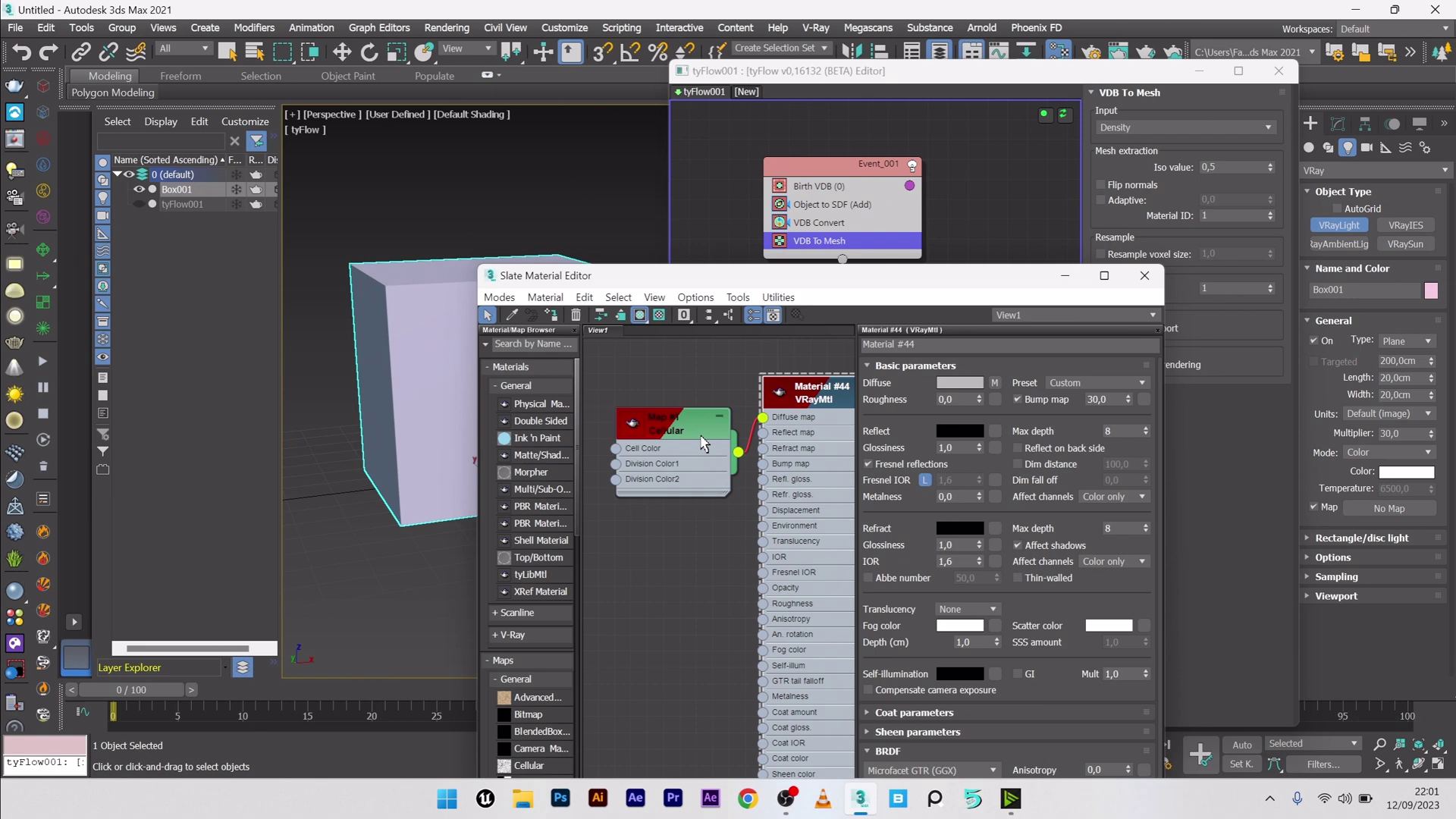
# Assign the VRayMtl with the Cellular map to the selected box.
pyautogui.doubleClick(692, 429)
pyautogui.doubleClick(828, 393)
pyautogui.click(621, 315)
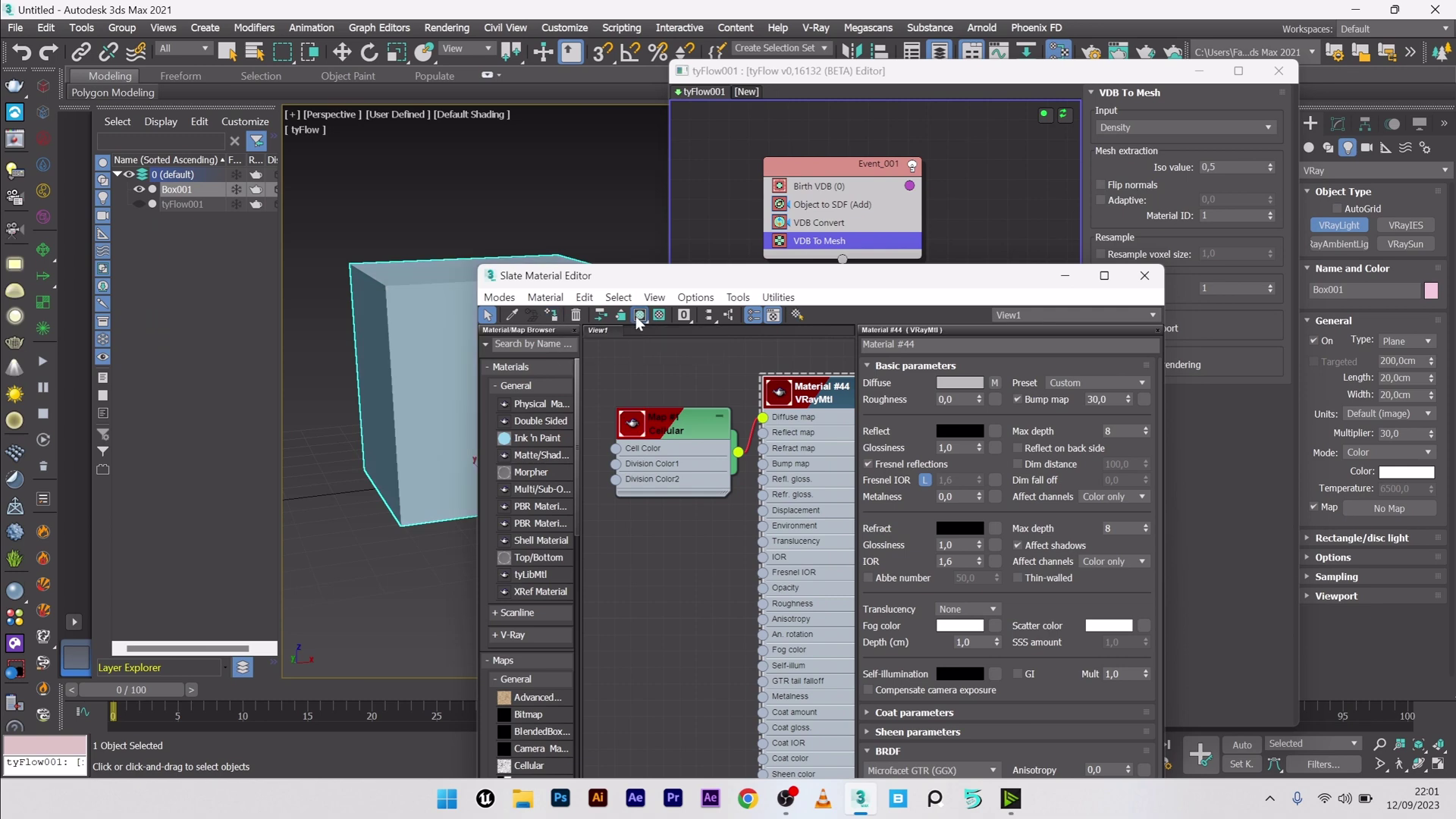
# Show the VRayMtl's Cellular map shaded on the box in the viewport, moving the Slate Material Editor clear of the box.
pyautogui.click(636, 315)
pyautogui.click(658, 316)
pyautogui.moveTo(713, 287); pyautogui.dragTo(814, 251)
pyautogui.press('w')
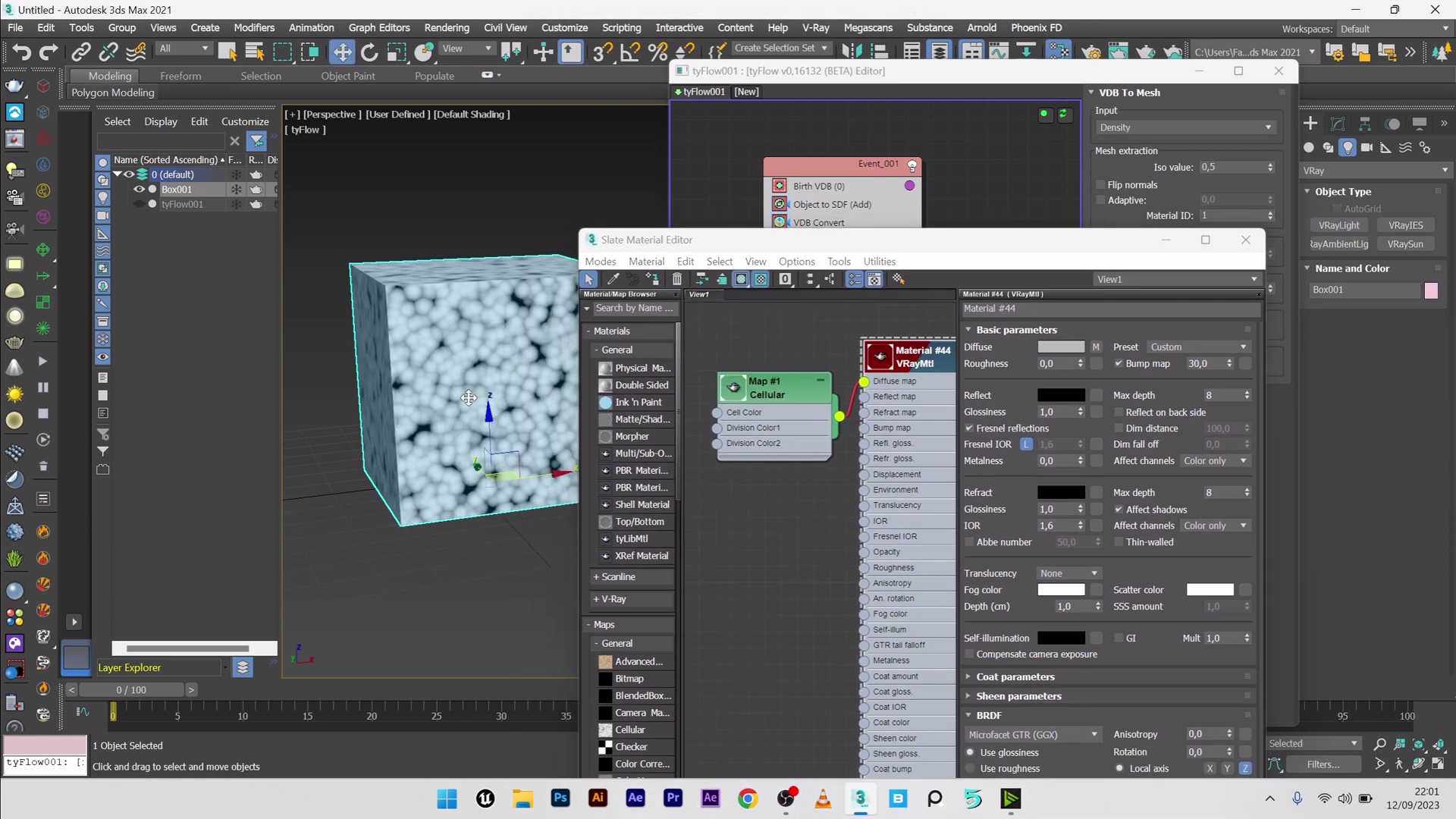
pyautogui.scroll(3, 468, 398)
pyautogui.moveTo(468, 398); pyautogui.dragTo(425, 416, button='middle')
pyautogui.scroll(-3, 426, 416)
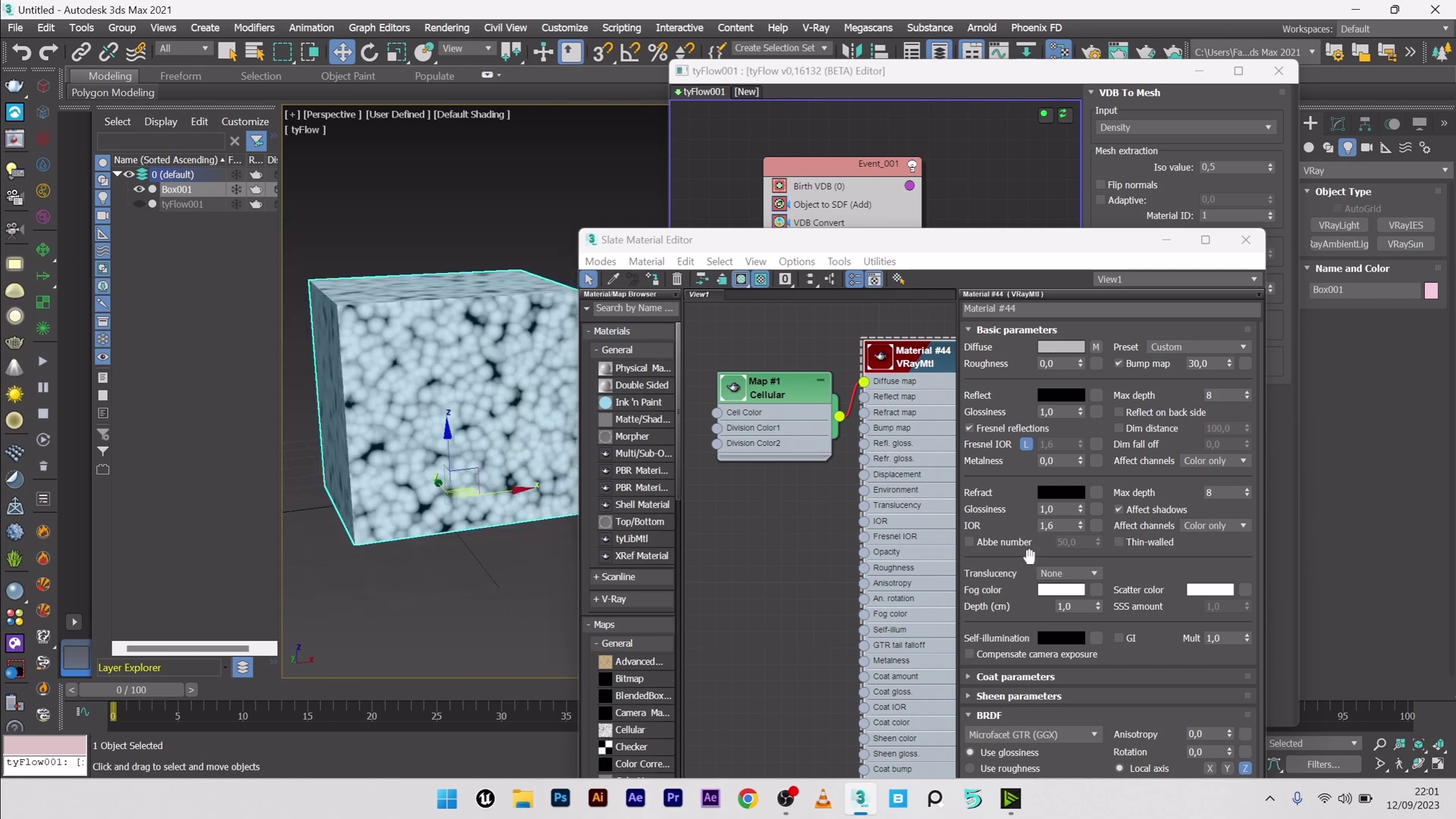
# Display the Cellular map's parameters and change its first division color to black.
pyautogui.doubleClick(776, 401)
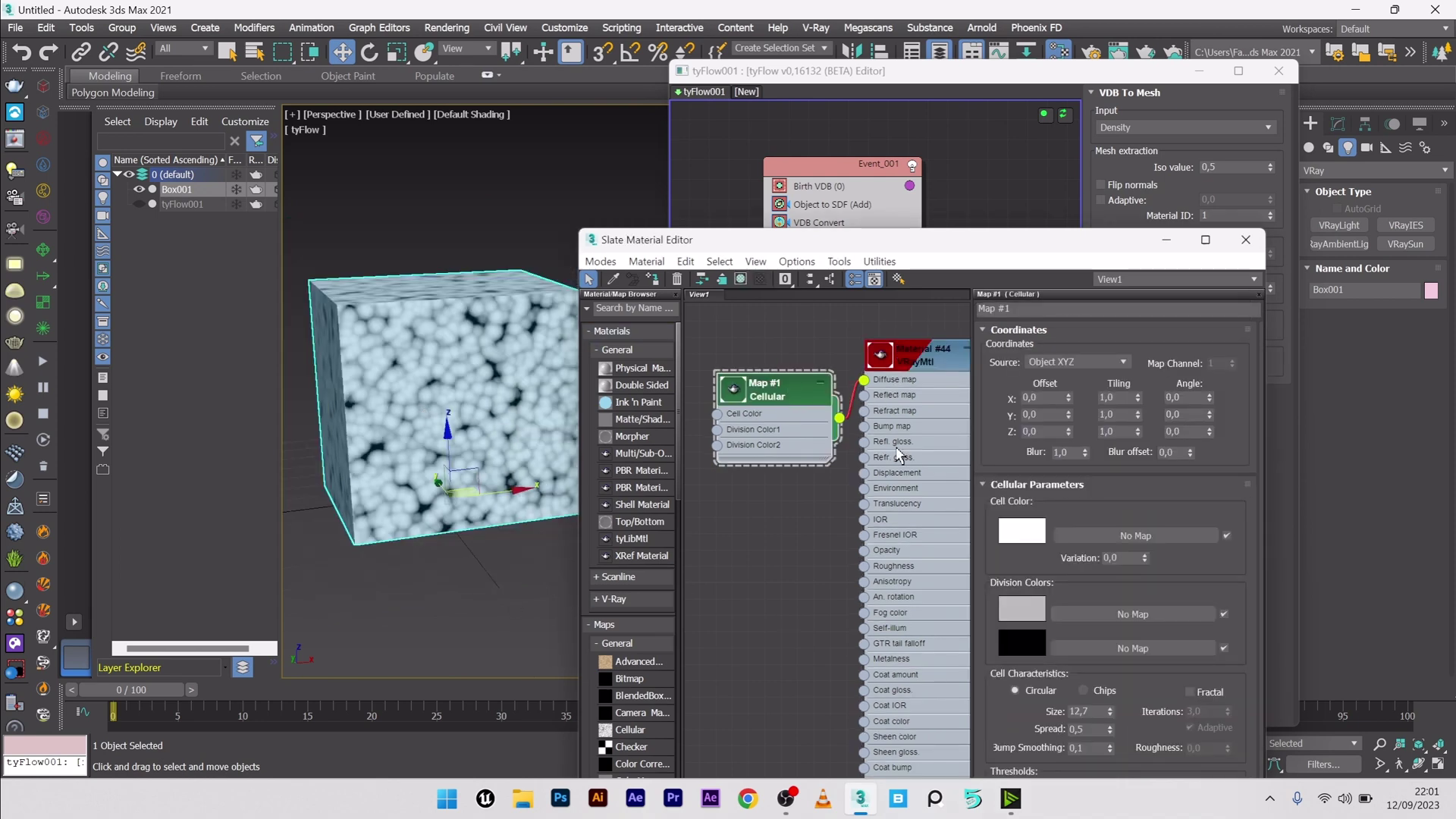
pyautogui.click(1010, 617)
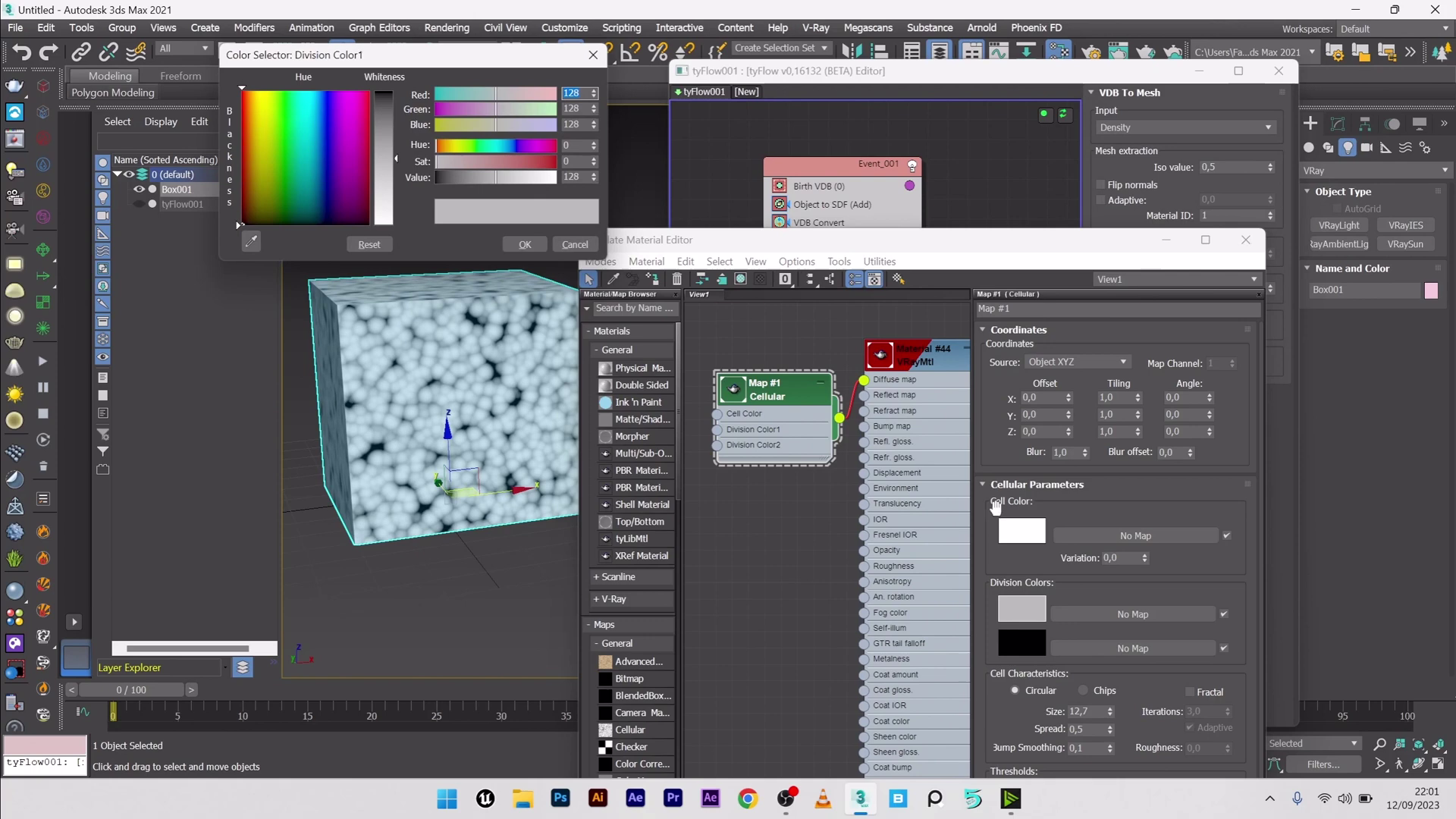
pyautogui.moveTo(397, 160); pyautogui.dragTo(399, 87)
pyautogui.click(524, 245)
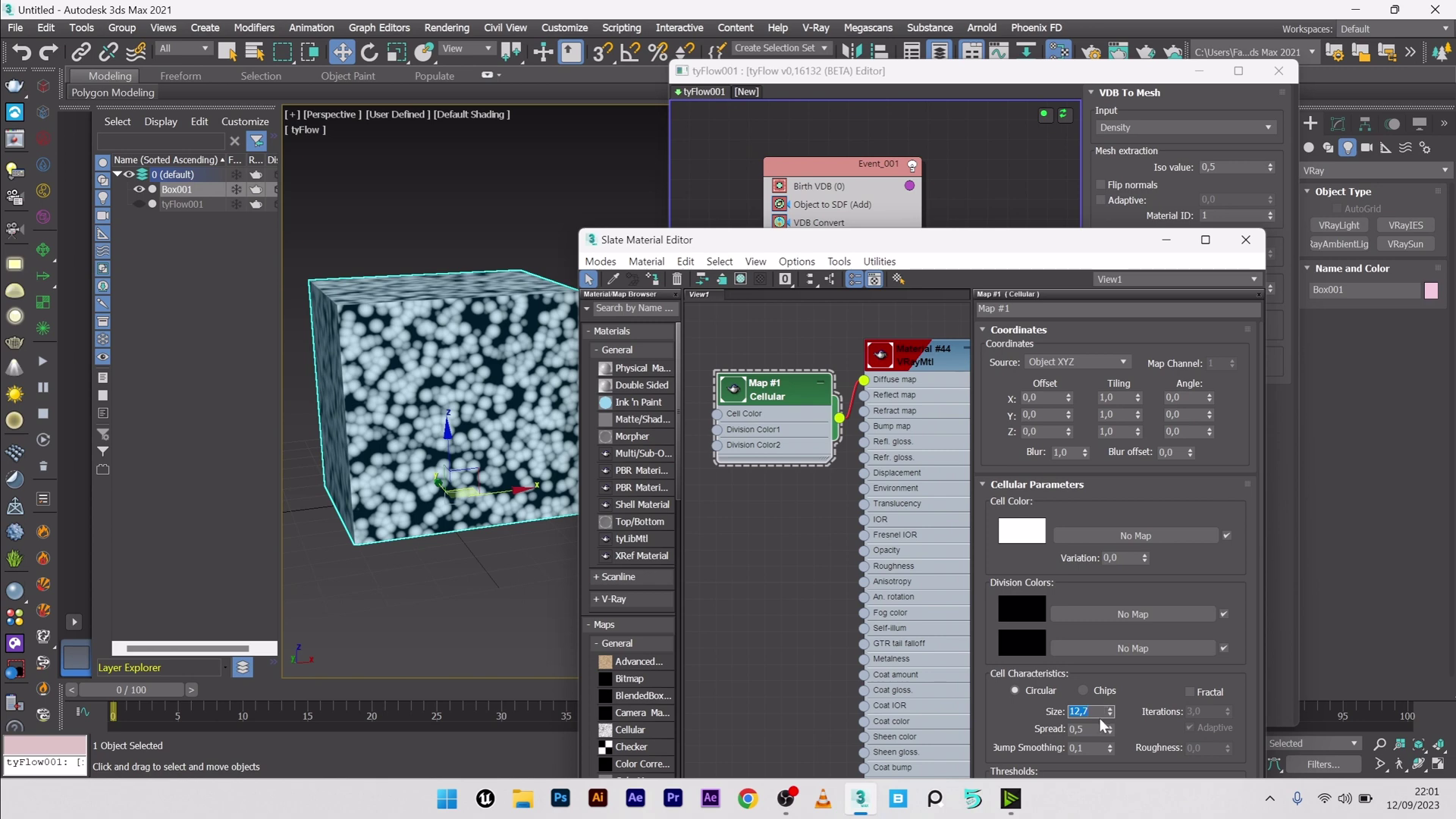
# Set the Cellular map's cell Size to 50 and reduce it to 40.
pyautogui.write('50')
pyautogui.press('Return')
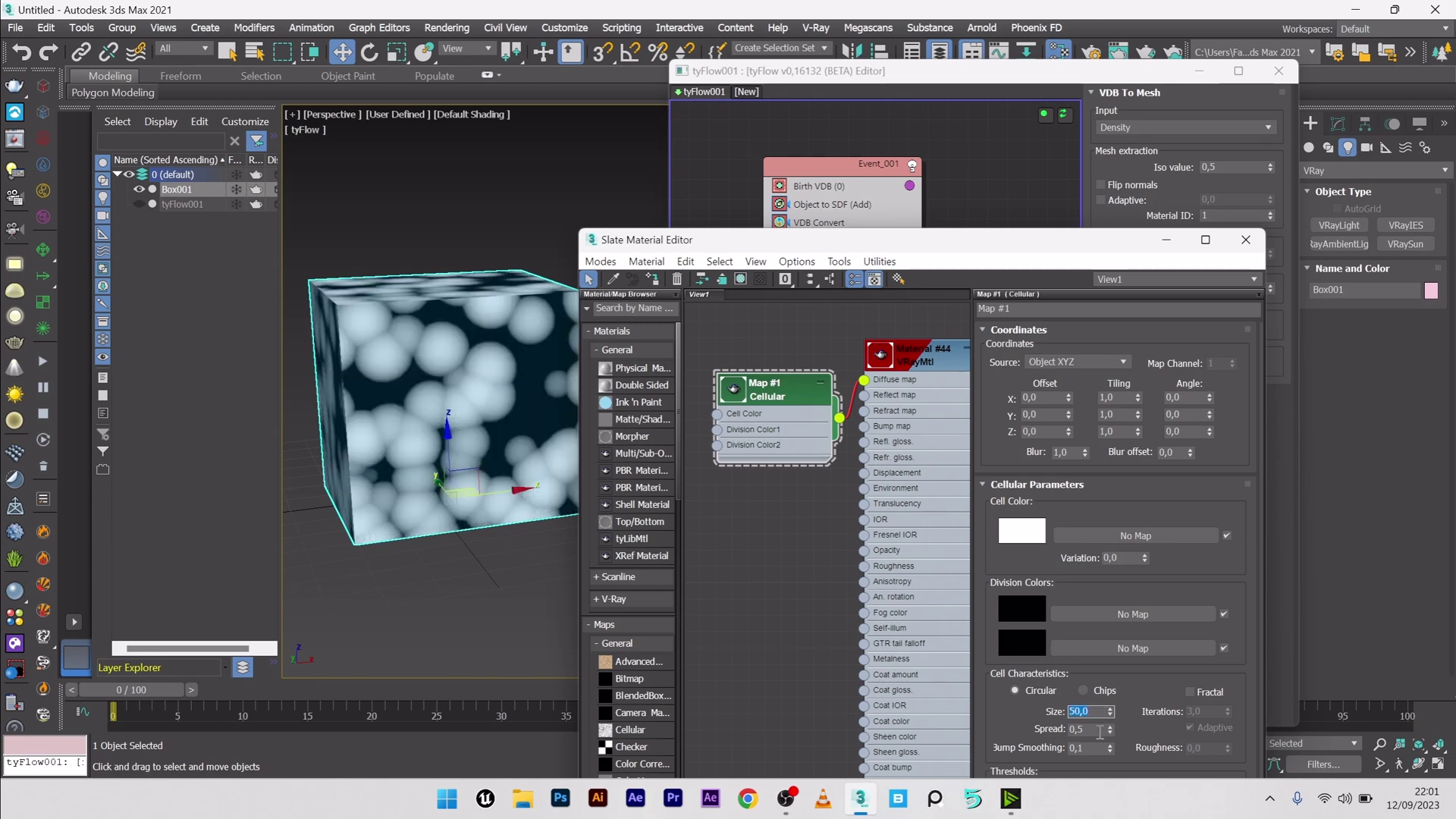
pyautogui.write('40')
pyautogui.press('Return')
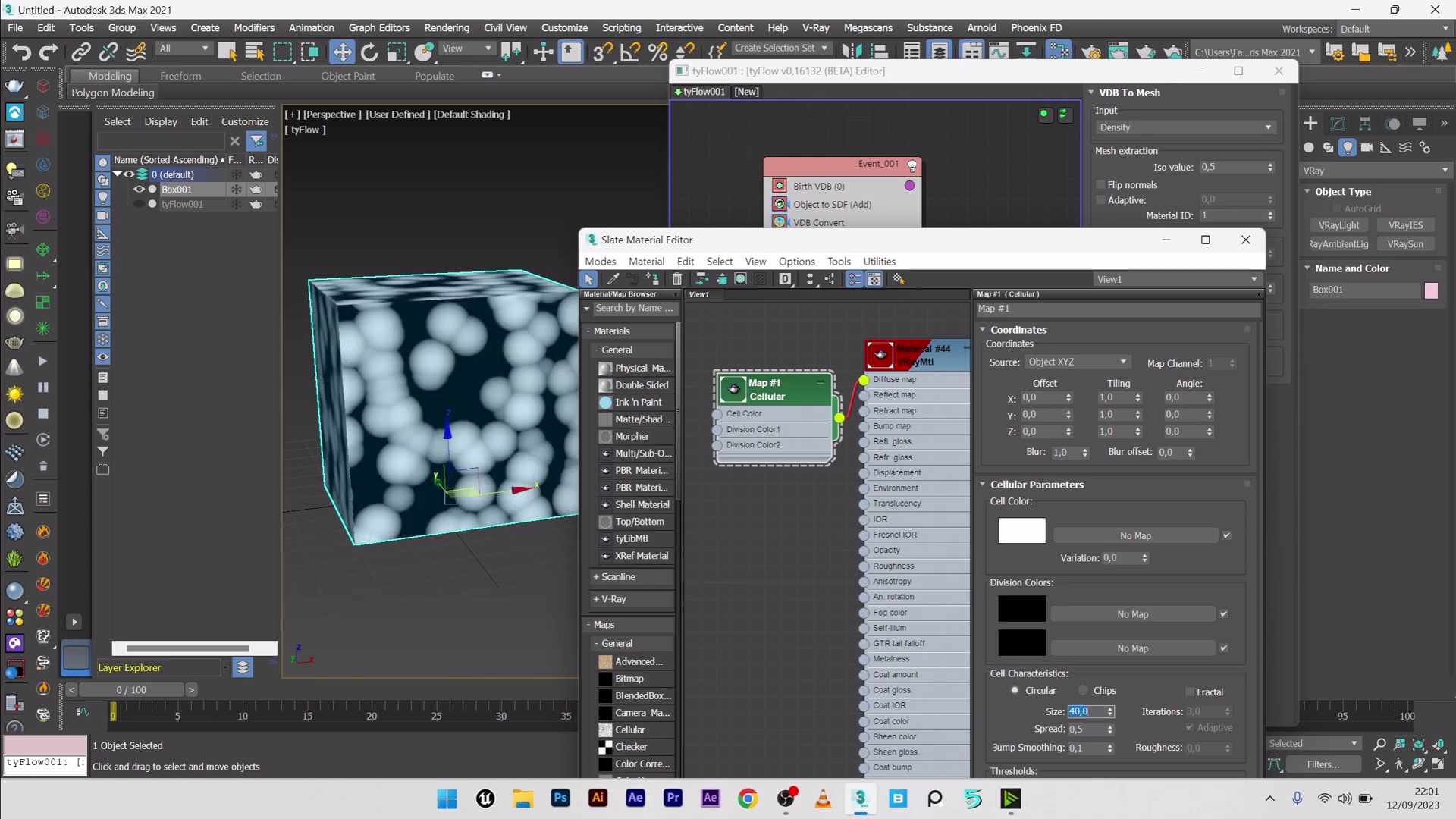
# Set the Cellular map's Spread to 0,6 and its Angle to 5,5 in X, 2,0 in Y and 13,0 in Z.
pyautogui.click(1097, 733)
pyautogui.press('Return')
pyautogui.write('0,')
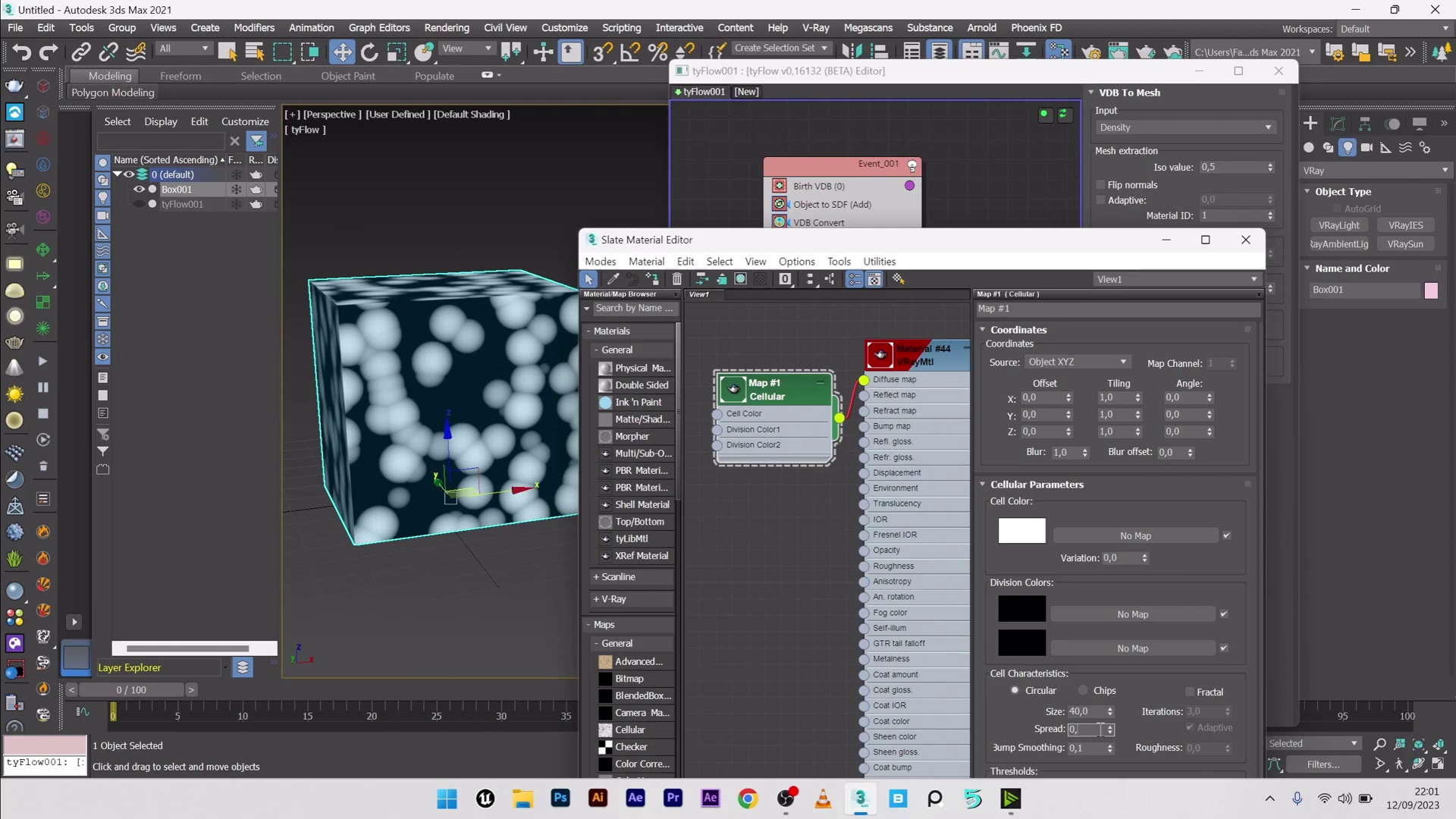
pyautogui.press('Return')
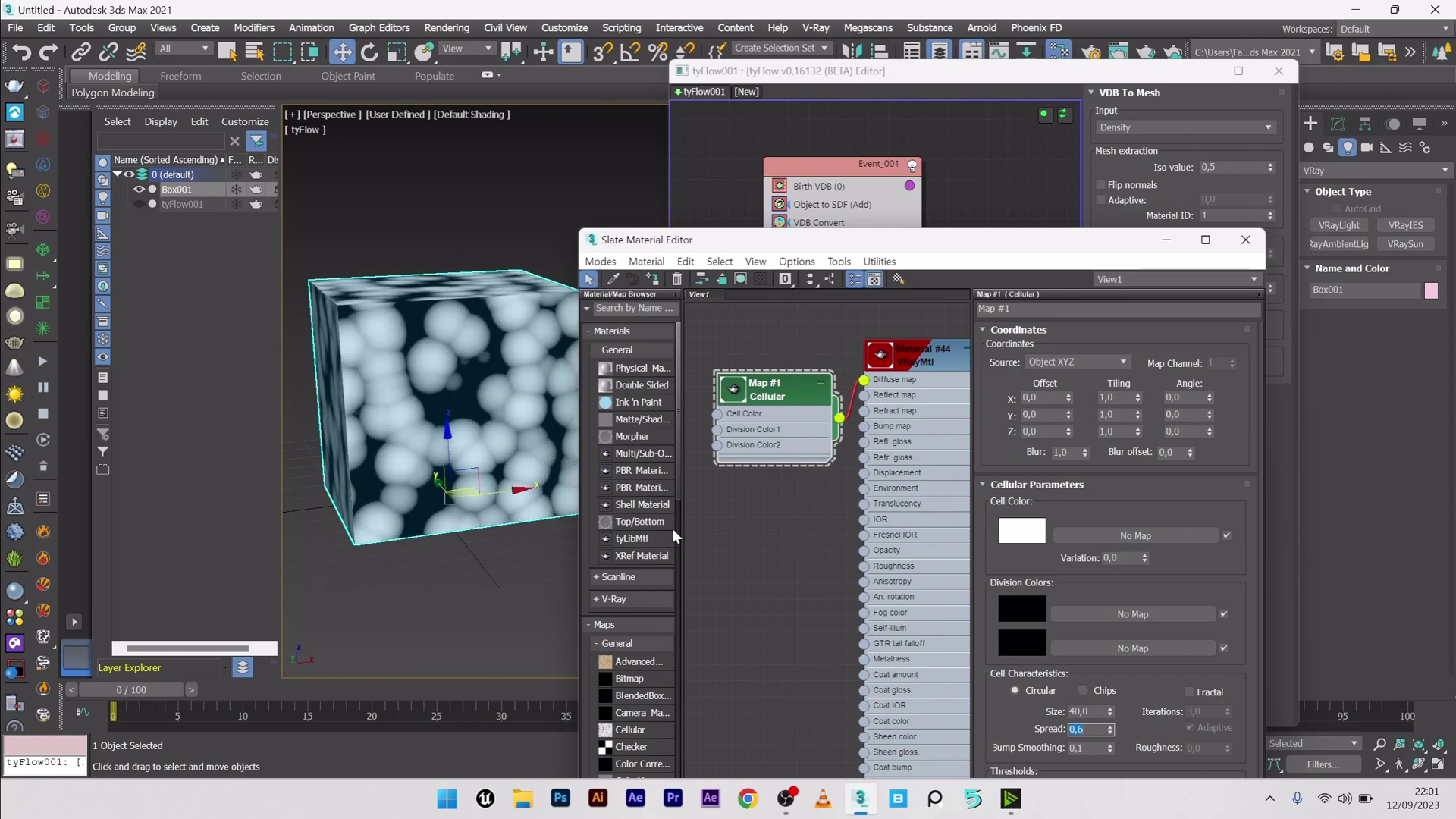
pyautogui.moveTo(1210, 400); pyautogui.dragTo(1165, 317)
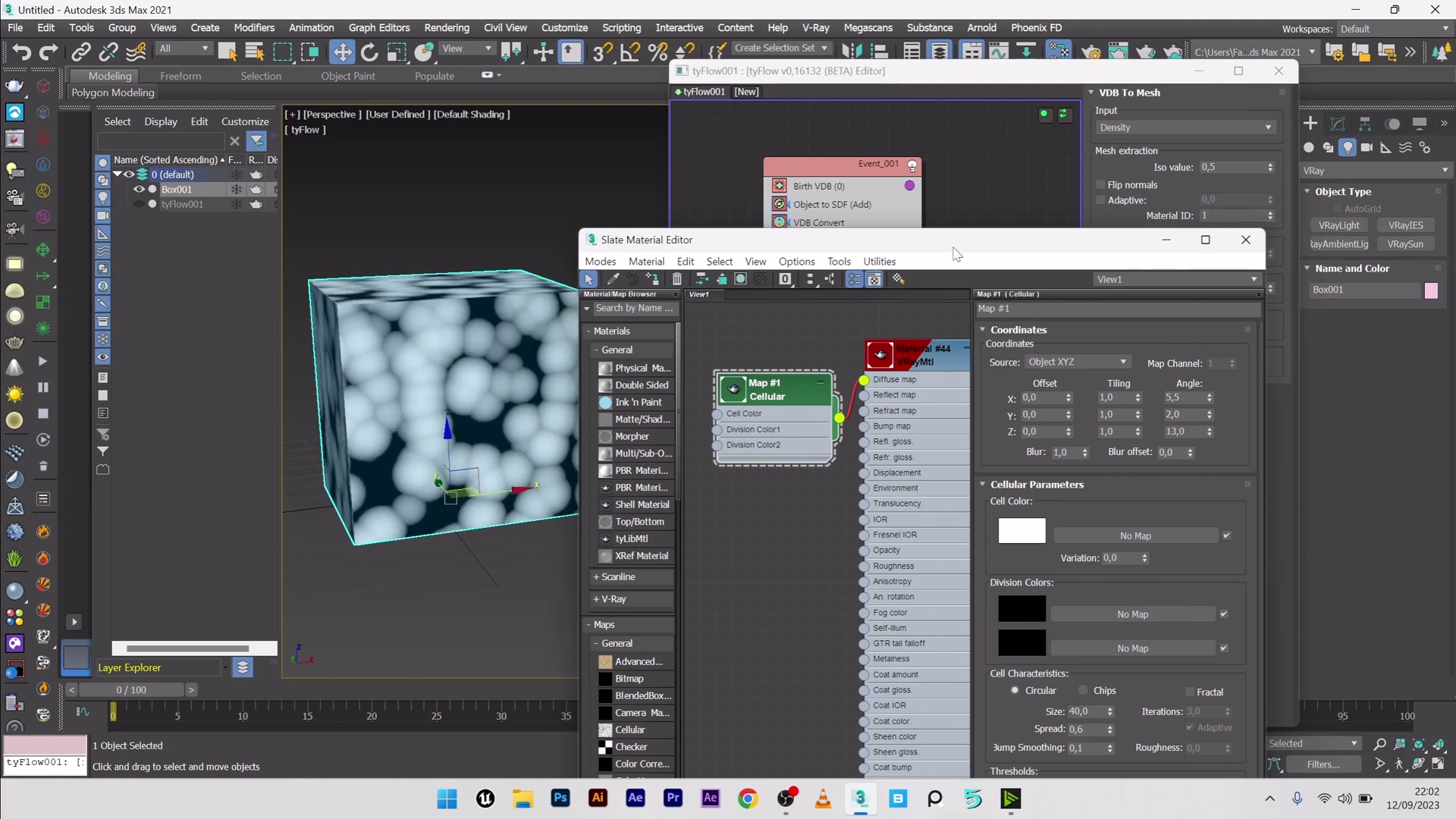
# Hide Box001 and make tyFlow001 visible again.
pyautogui.moveTo(939, 248); pyautogui.dragTo(893, 375)
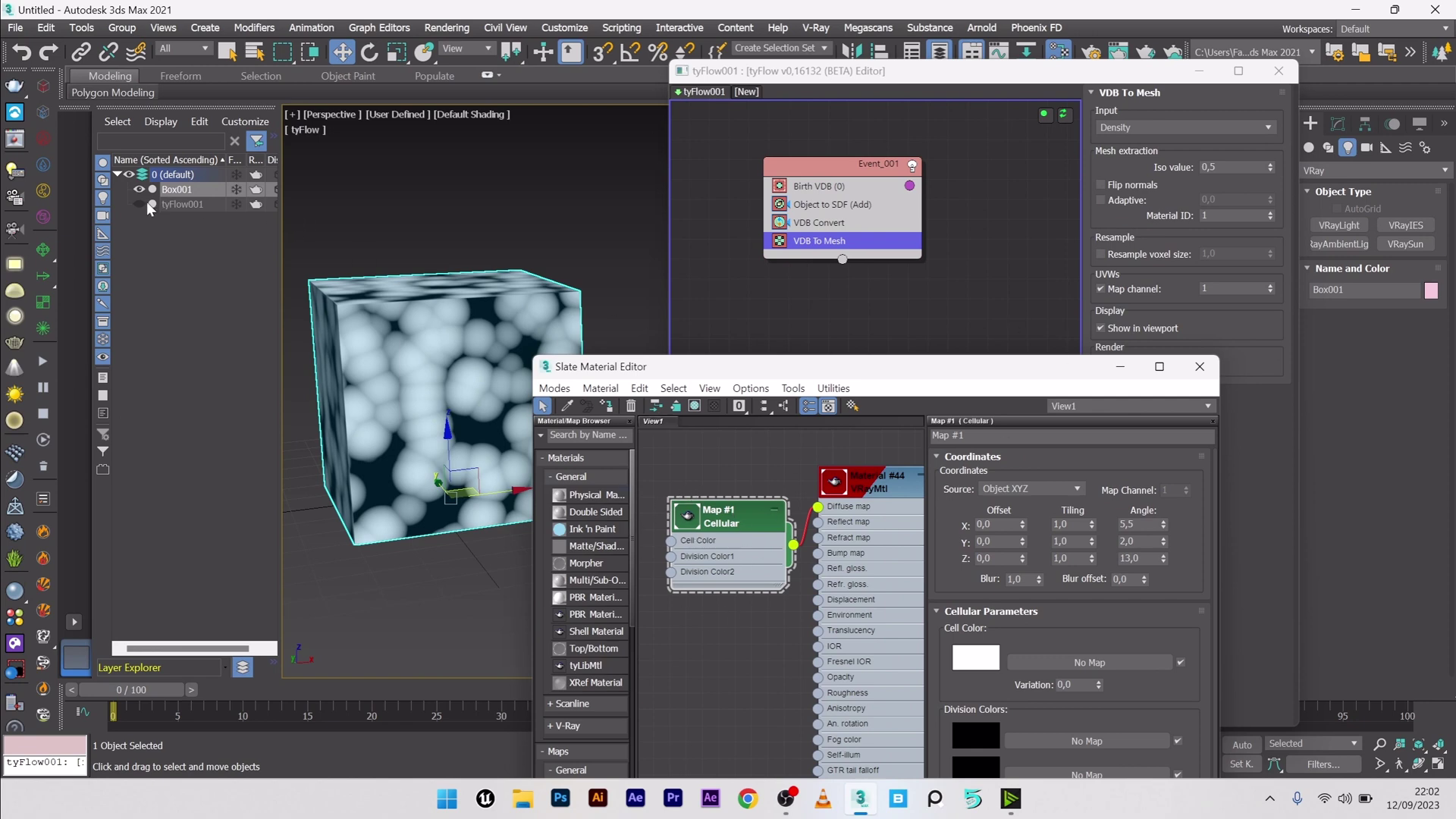
pyautogui.moveTo(138, 192); pyautogui.dragTo(136, 199)
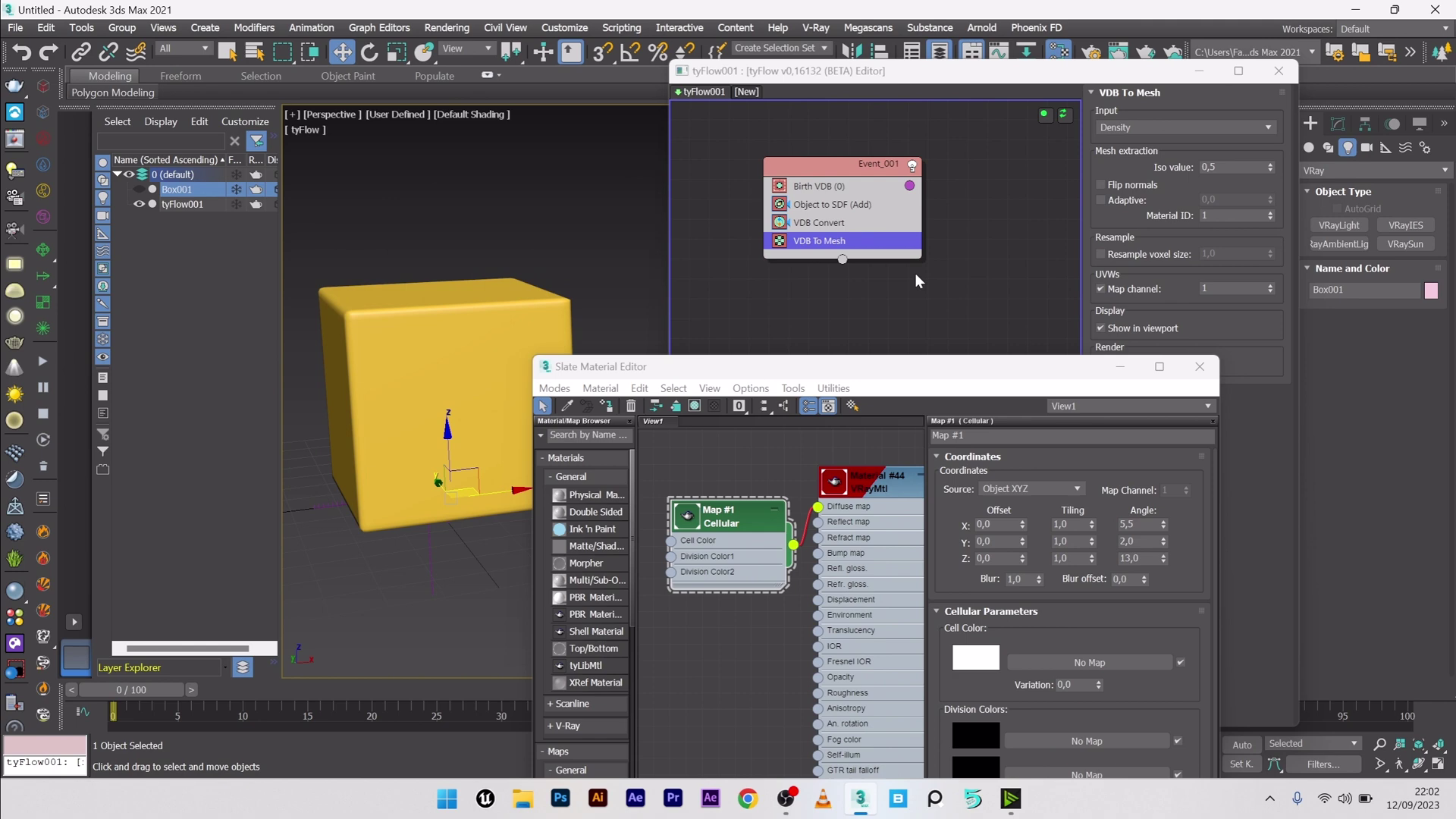
# Add a VDB Modify operator to Event_001, placed between VDB Convert and VDB To Mesh.
pyautogui.click(862, 223)
pyautogui.press('Tab')
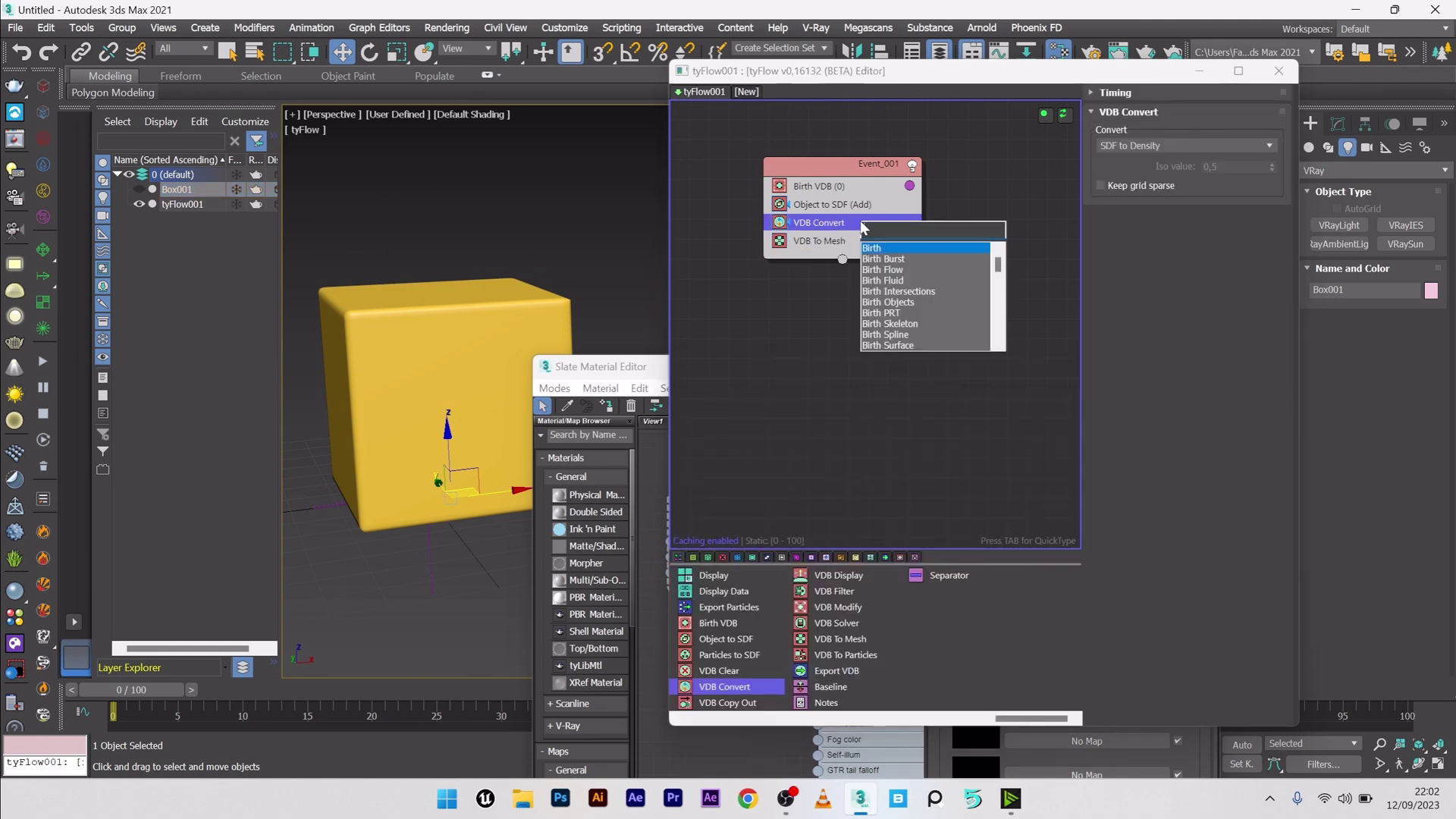
pyautogui.write('vdb')
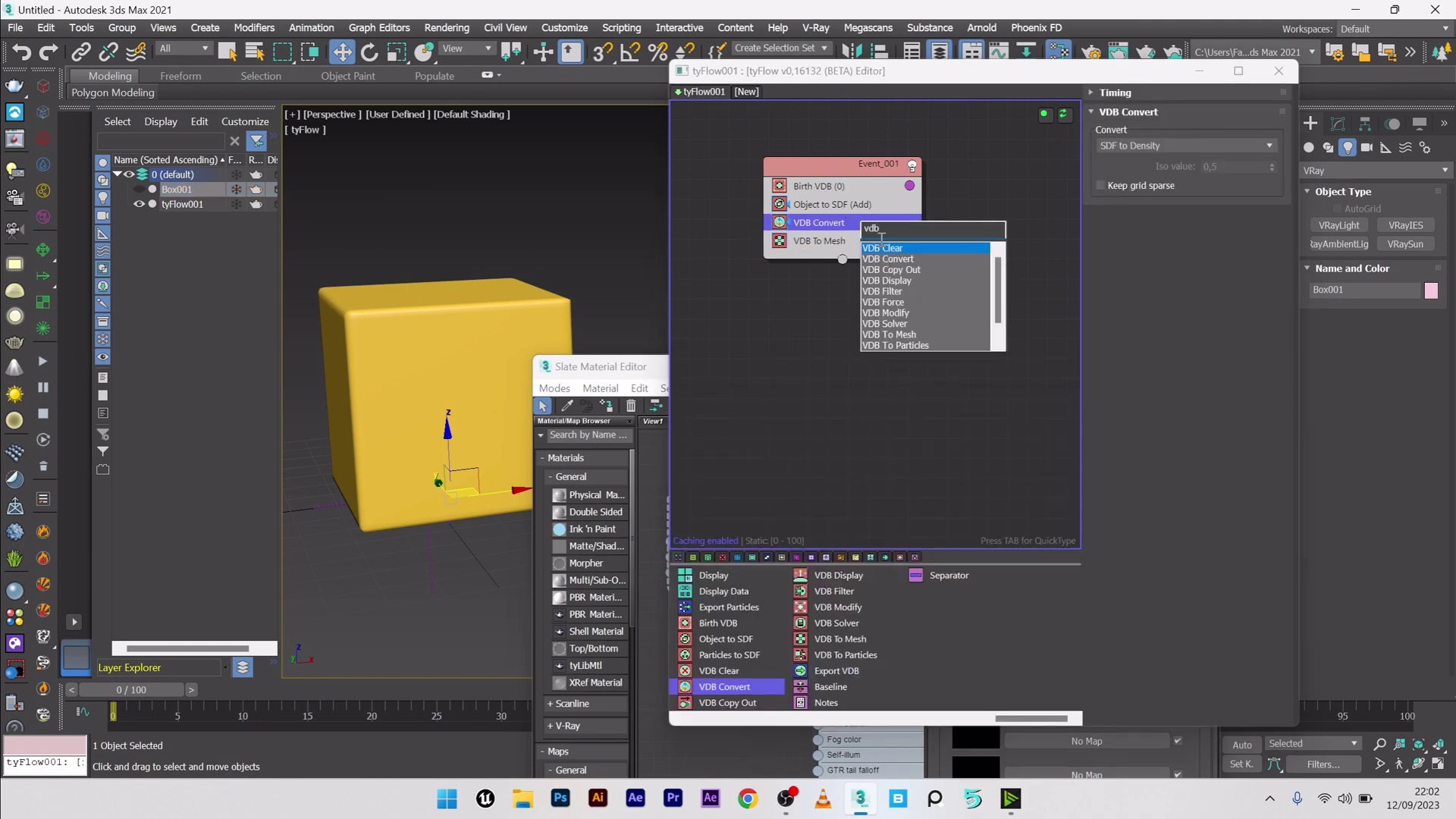
pyautogui.click(902, 312)
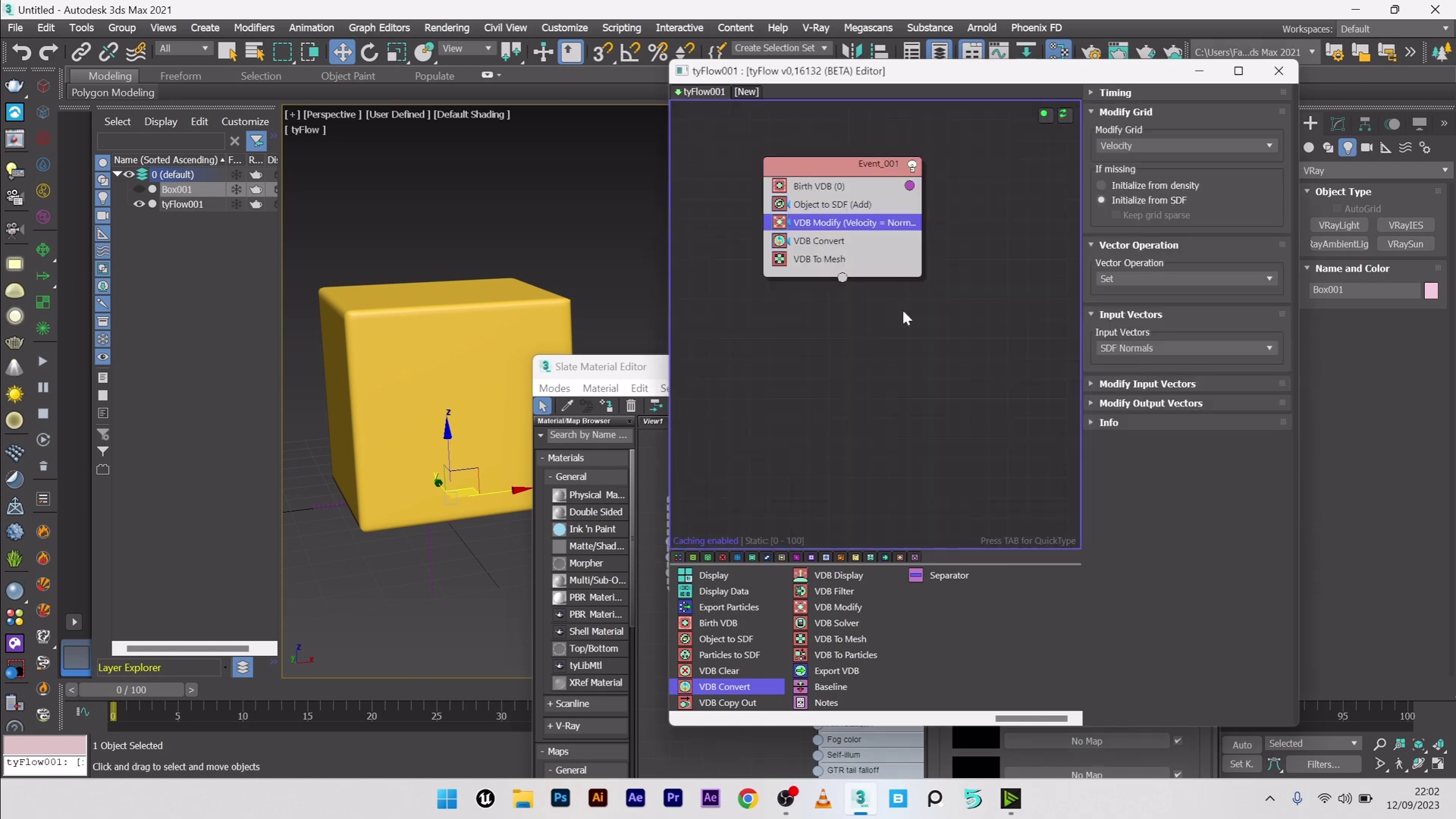
pyautogui.moveTo(839, 226); pyautogui.dragTo(835, 253)
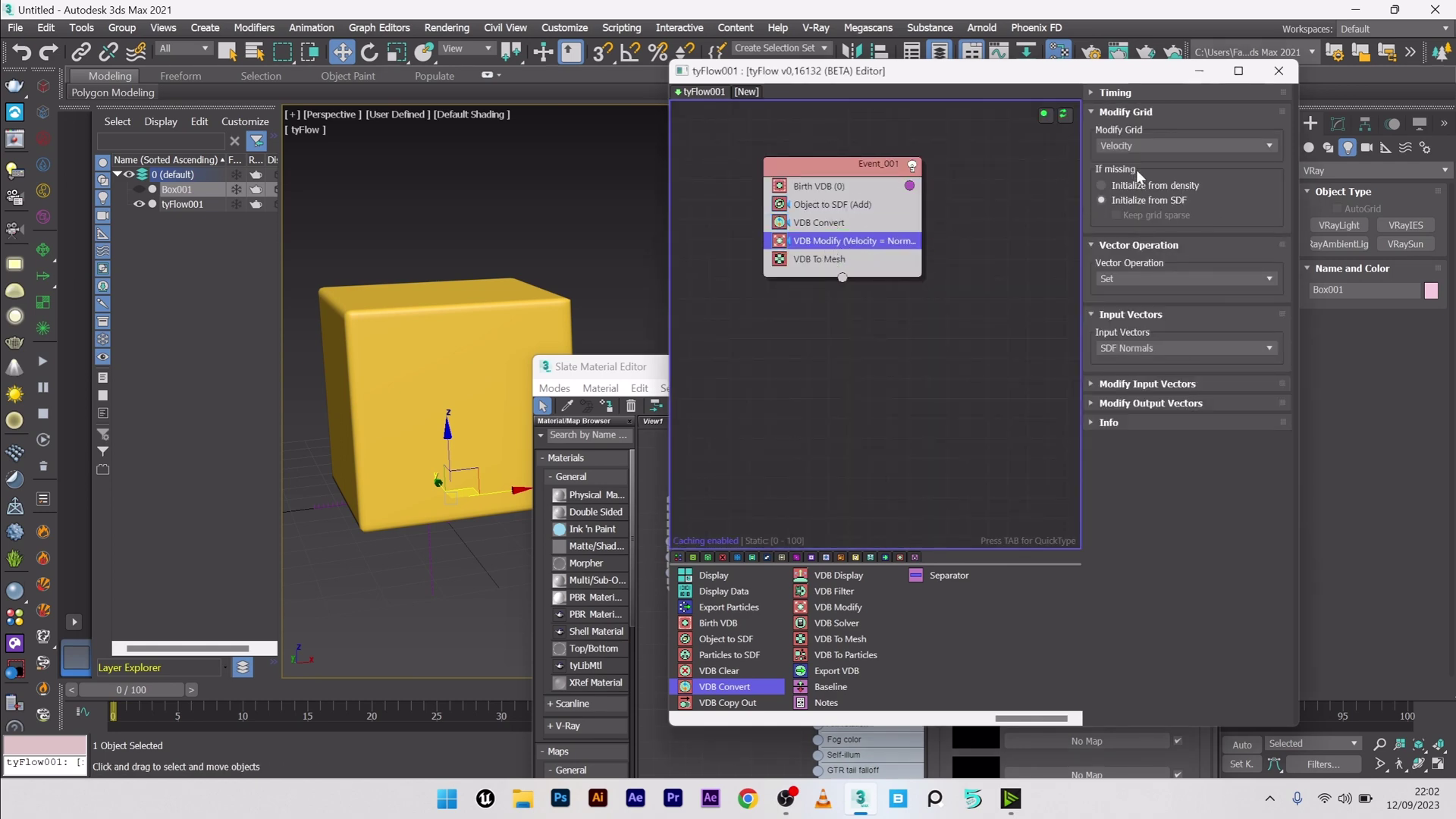
# Set the VDB Modify operator's grid to Density and its scalar operation to Divide.
pyautogui.click(1133, 144)
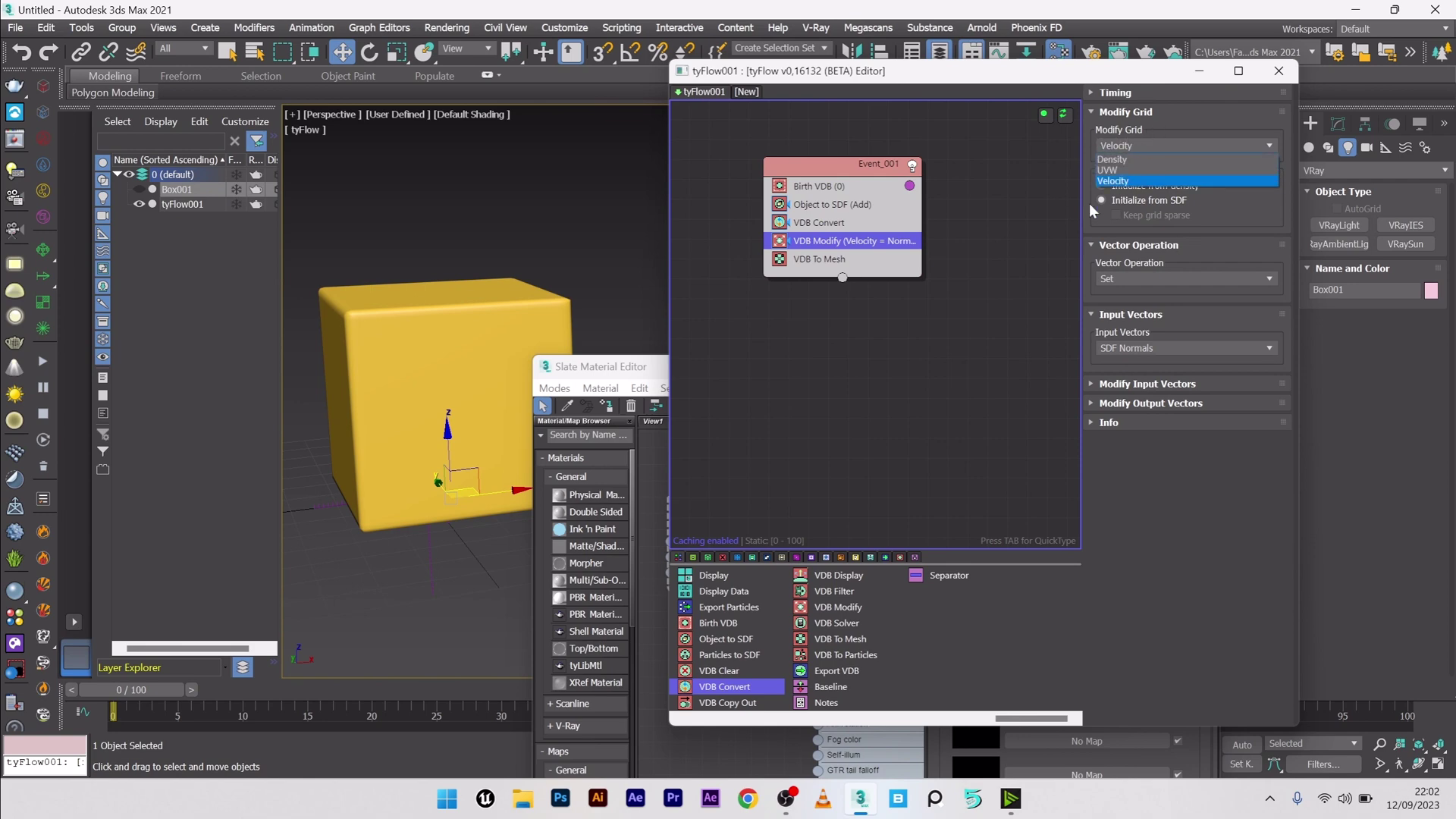
pyautogui.click(1114, 160)
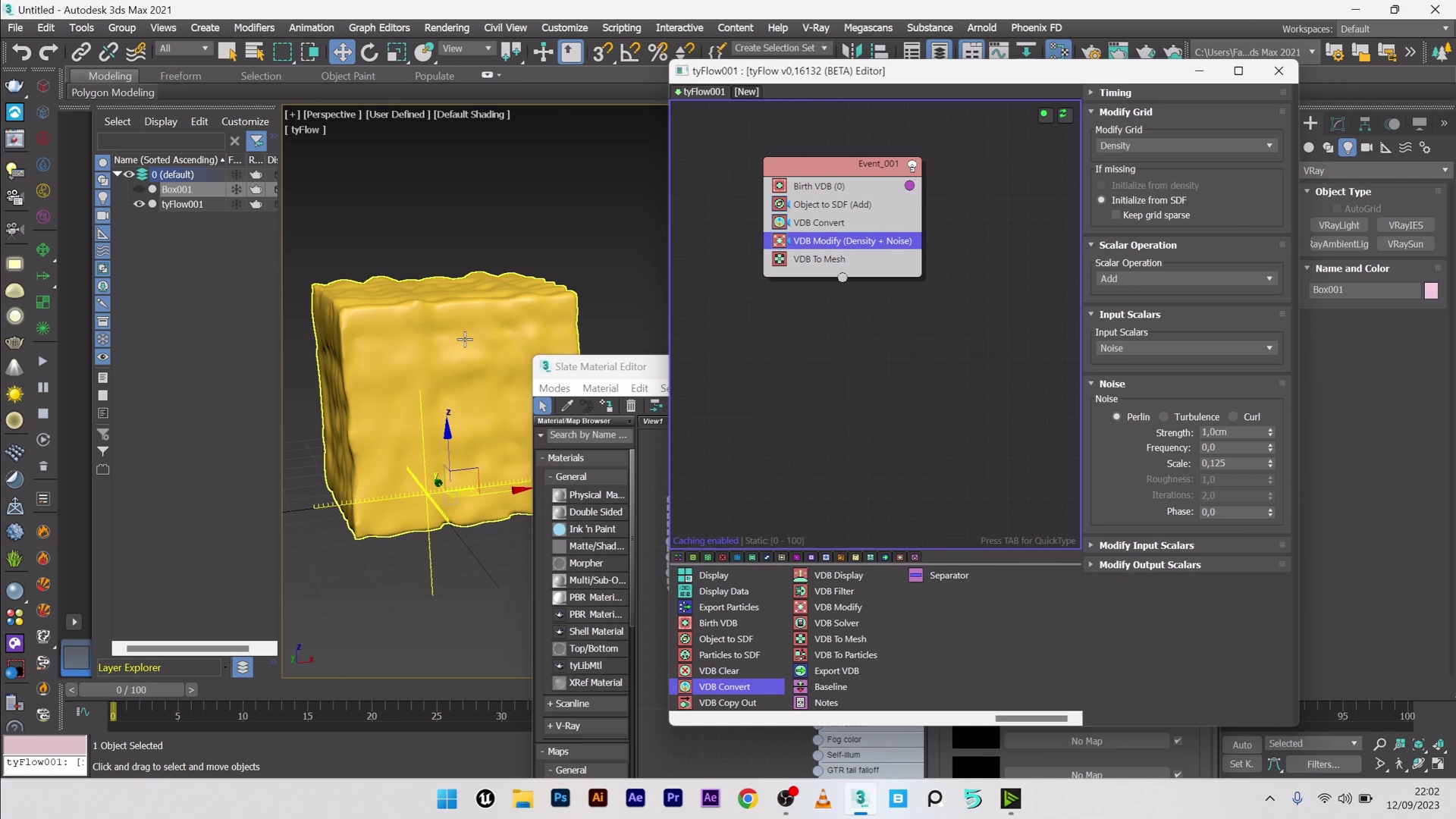
pyautogui.click(1137, 278)
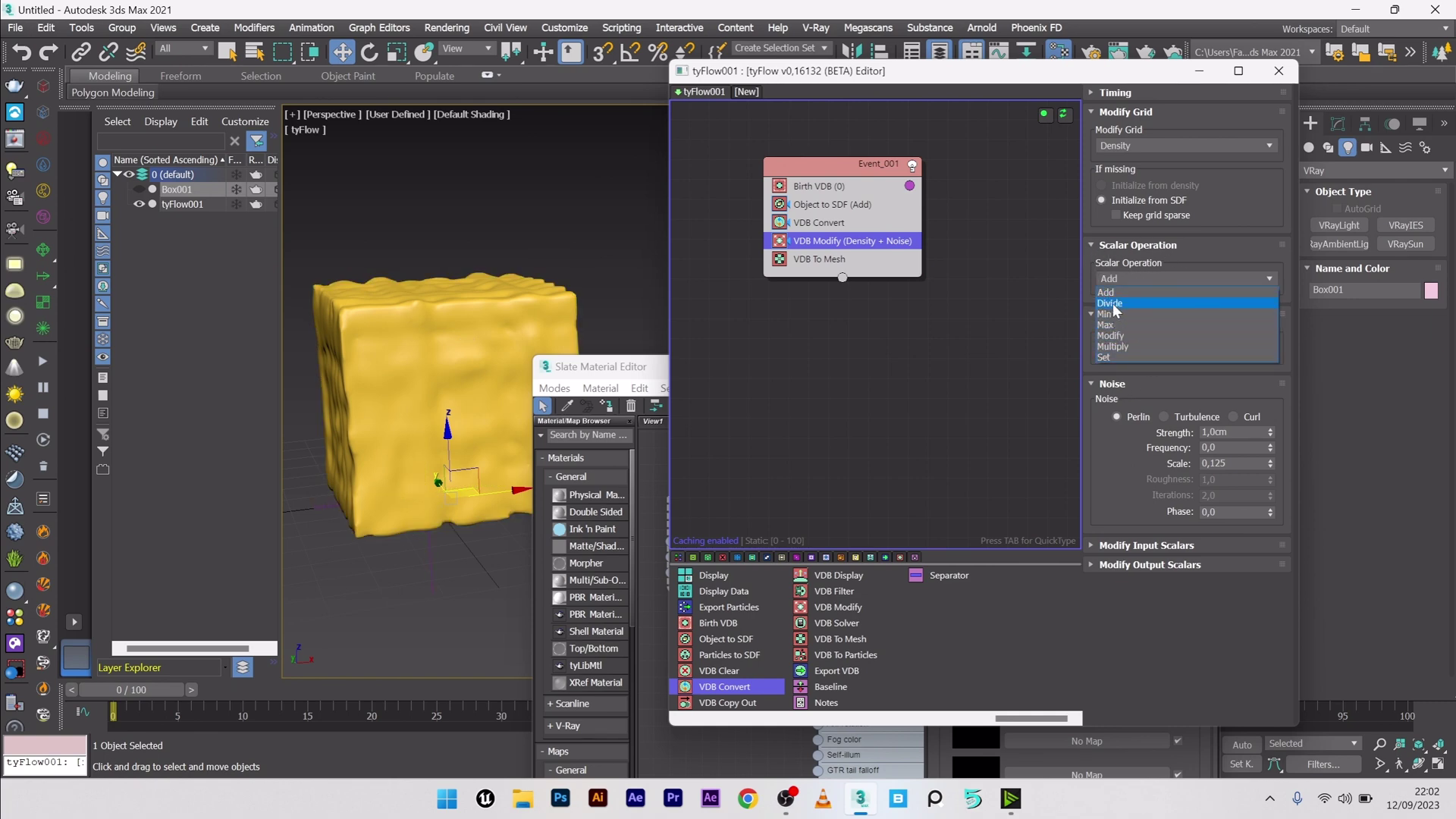
pyautogui.click(1126, 302)
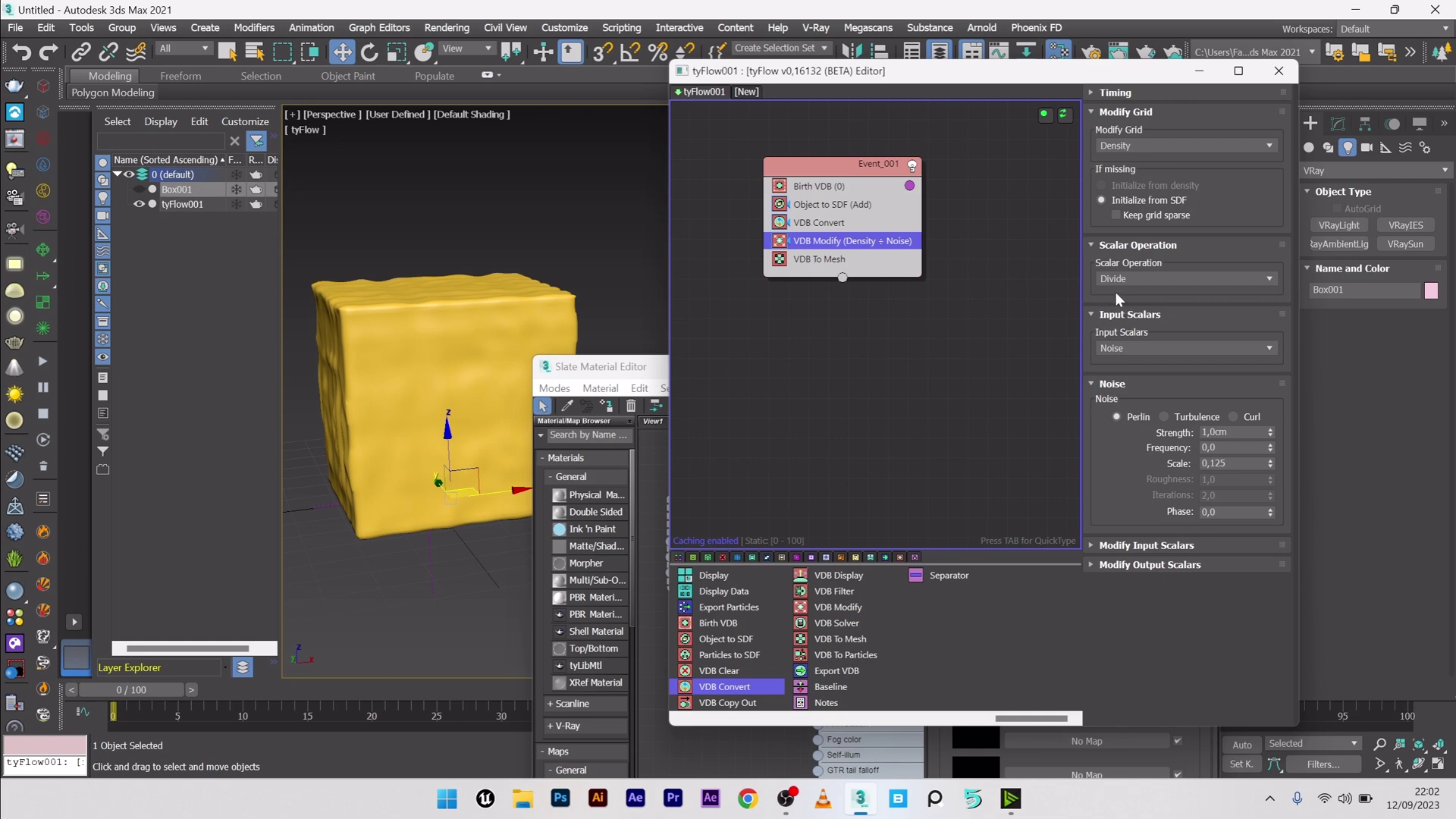
pyautogui.click(1121, 280)
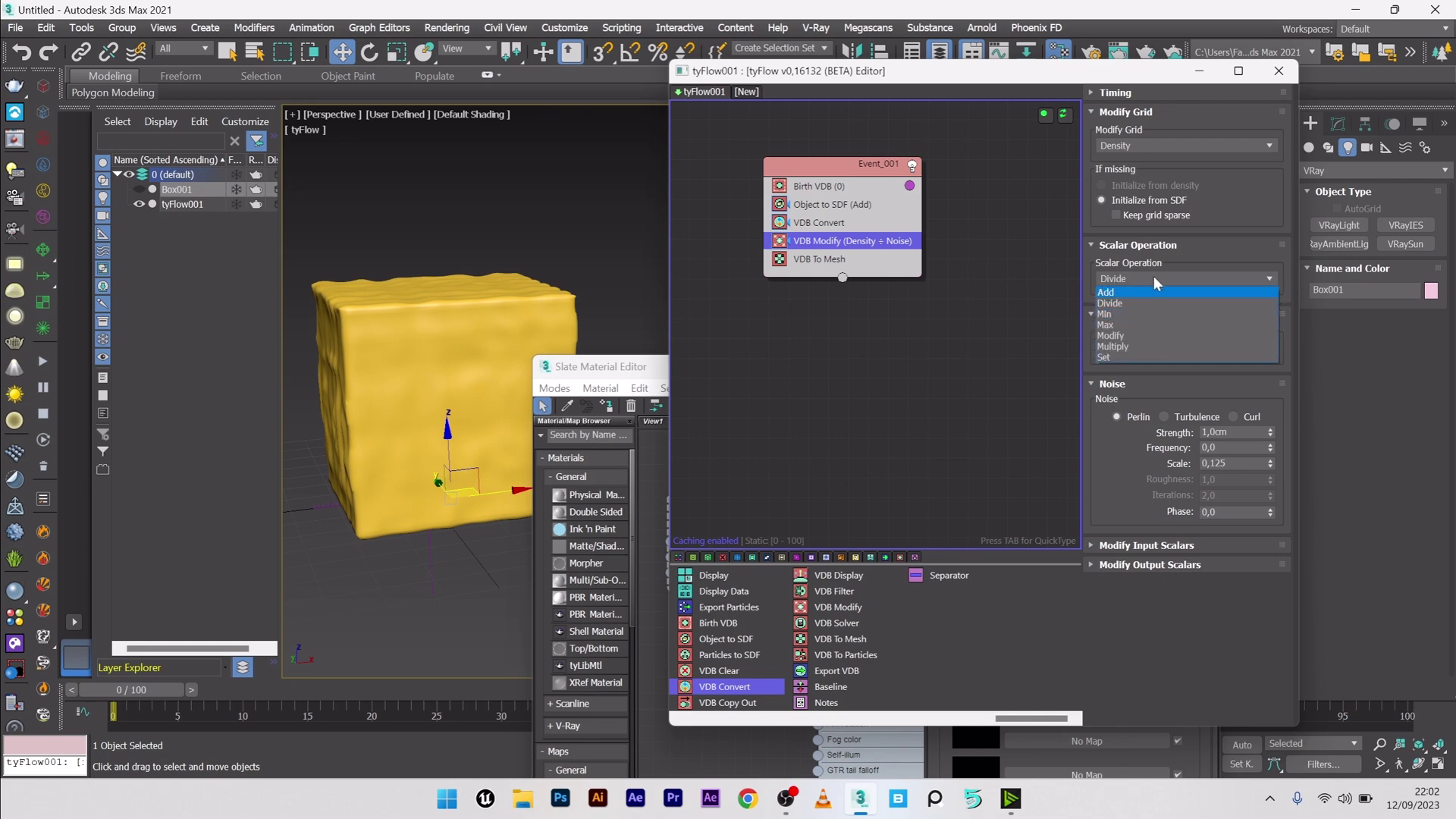
pyautogui.click(1113, 303)
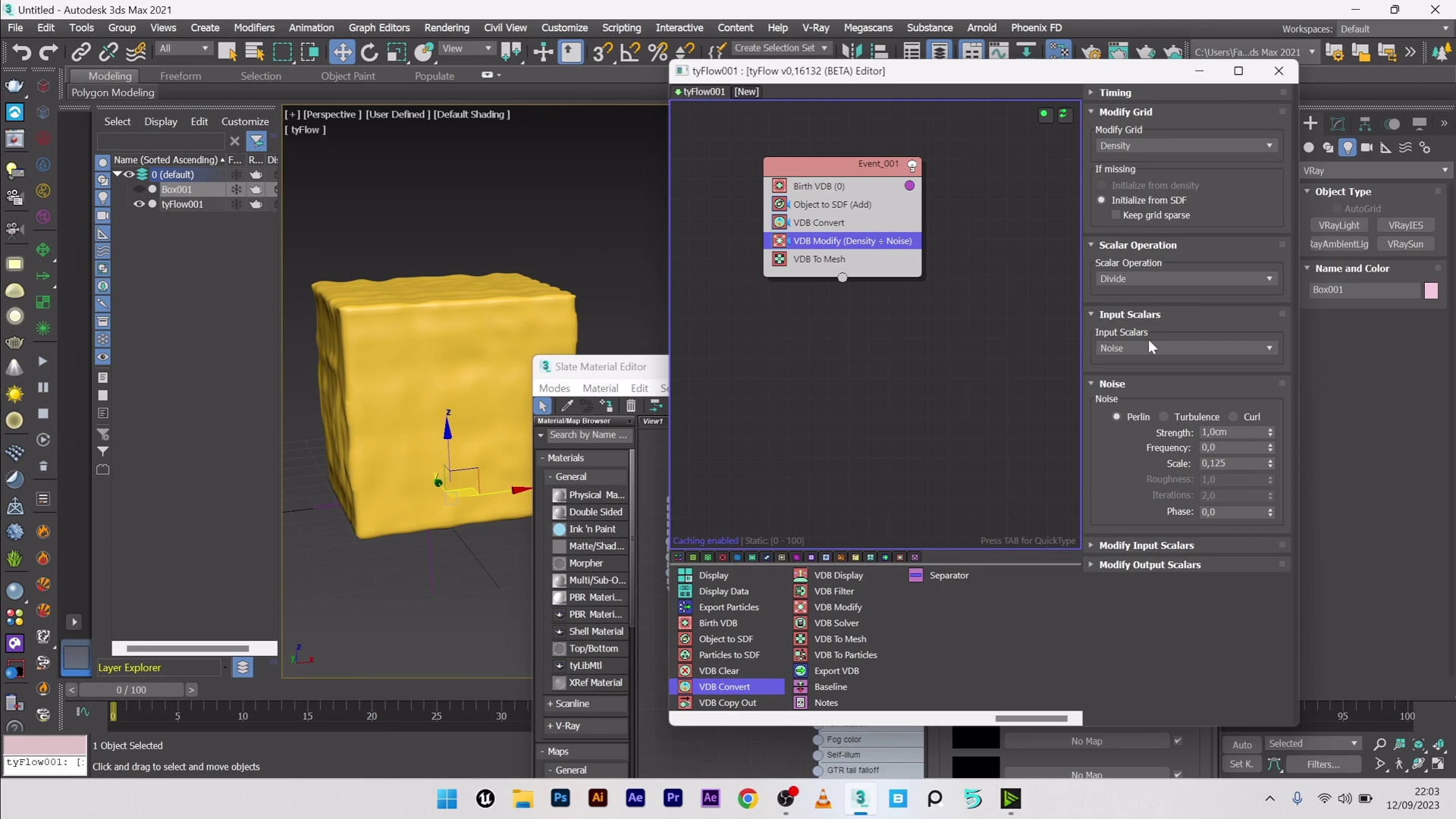
# Set the VDB Modify input scalars to Texmap and pick Box001 as the sampled object.
pyautogui.click(1127, 348)
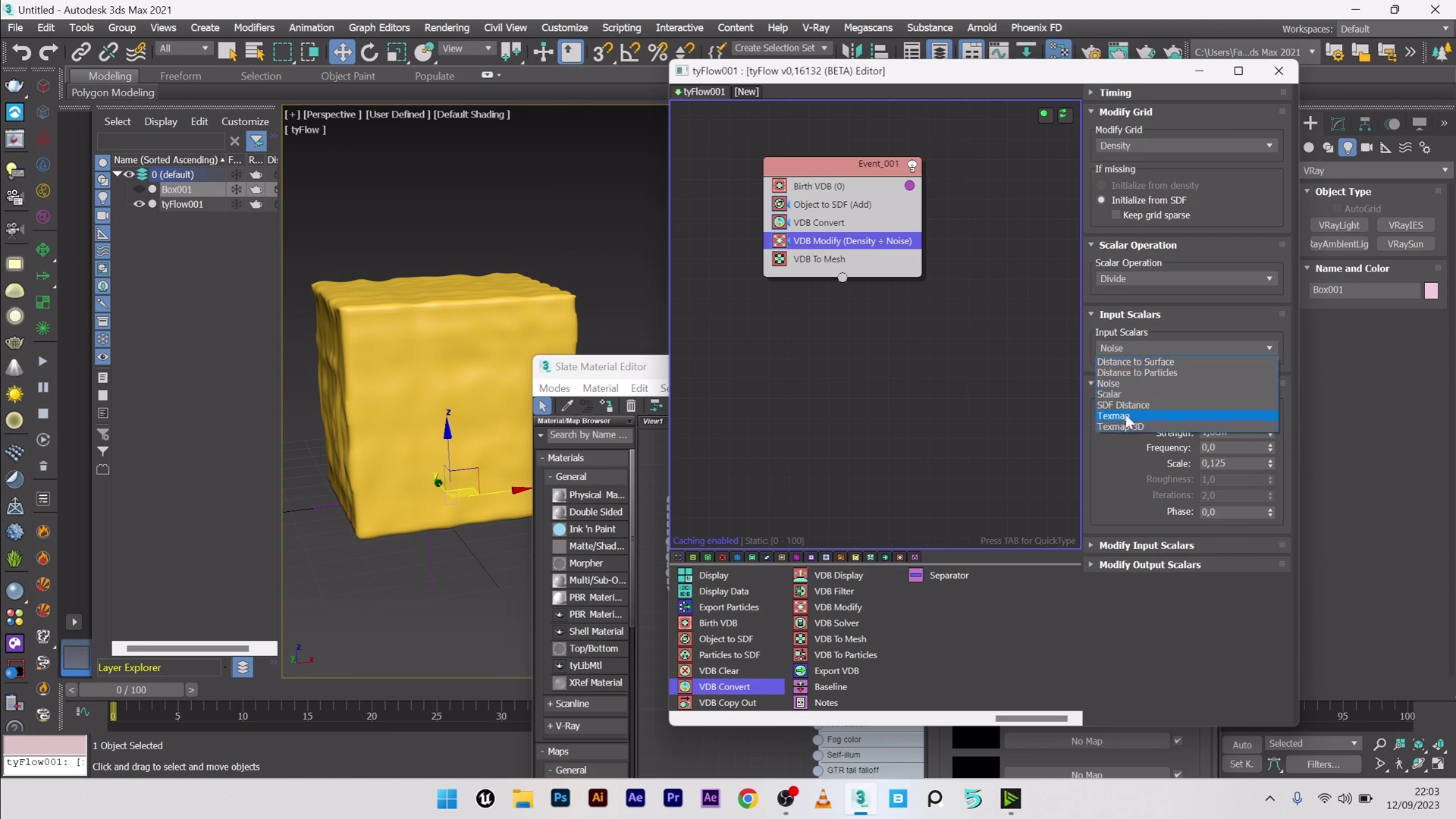
pyautogui.click(1126, 413)
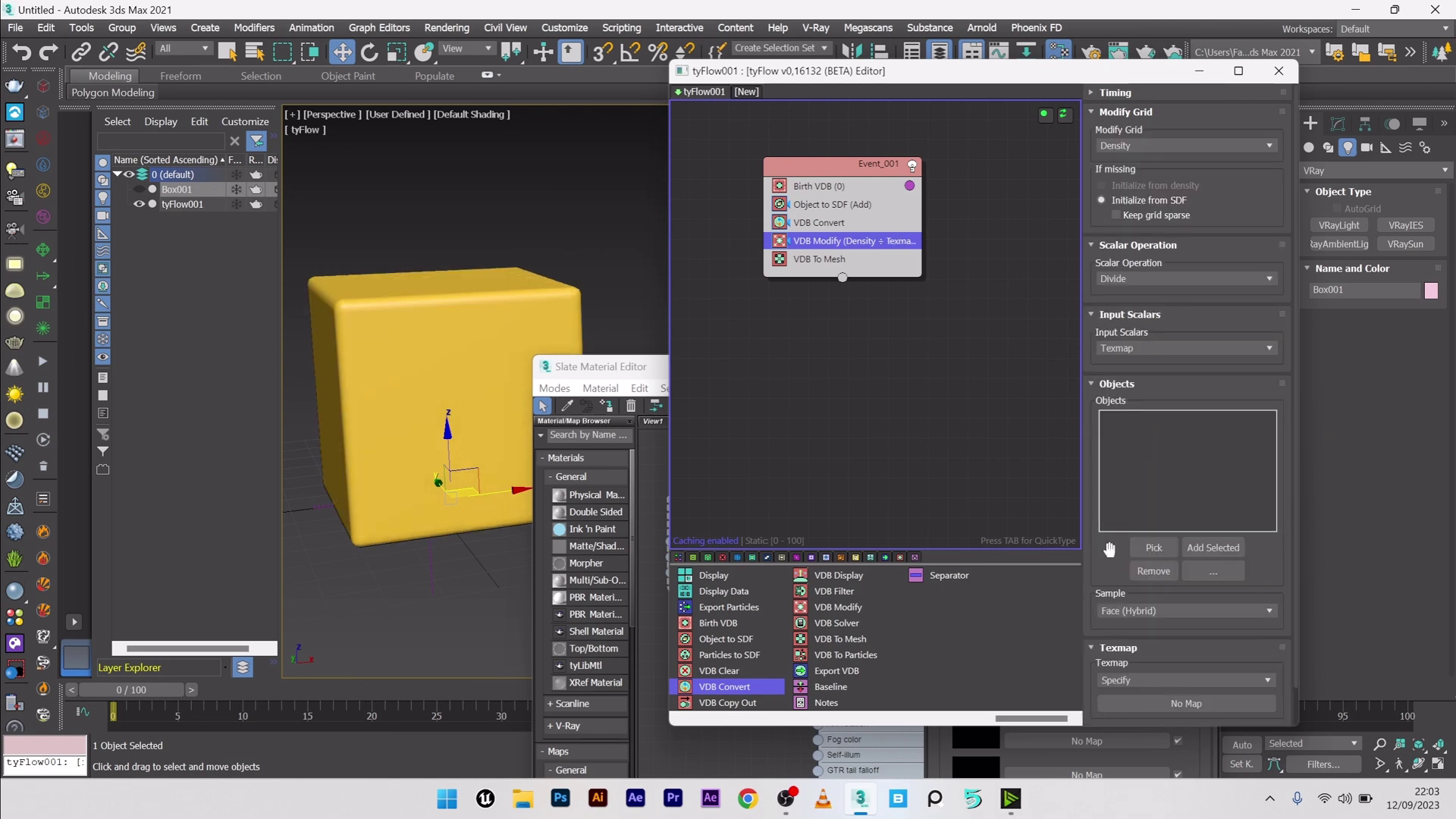
pyautogui.click(1154, 548)
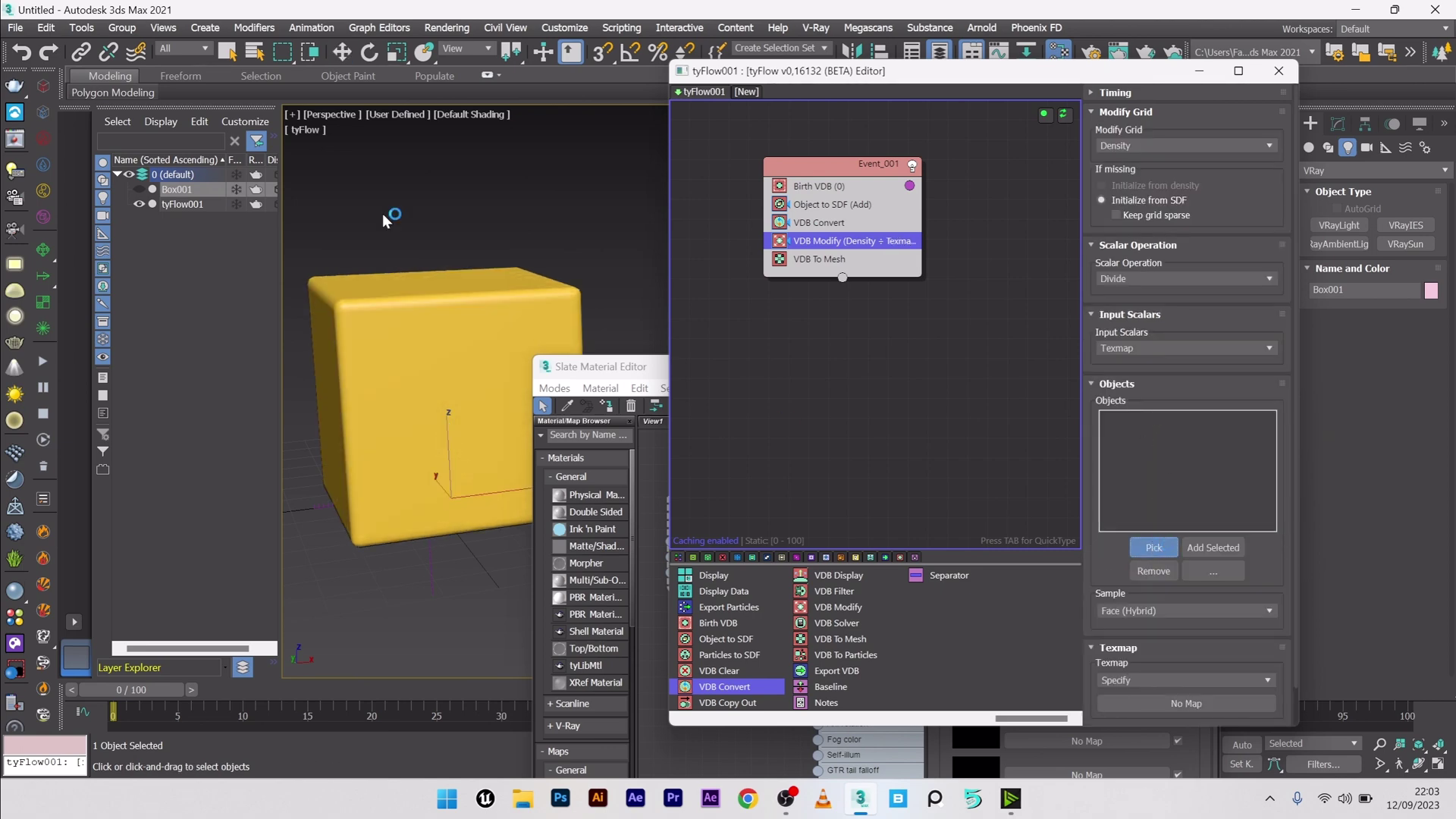
pyautogui.click(197, 195)
# Assign the Cellular map to the VDB Modify operator's Texmap slot as an instance.
pyautogui.moveTo(649, 368); pyautogui.dragTo(169, 322)
pyautogui.moveTo(1127, 646); pyautogui.dragTo(1116, 492)
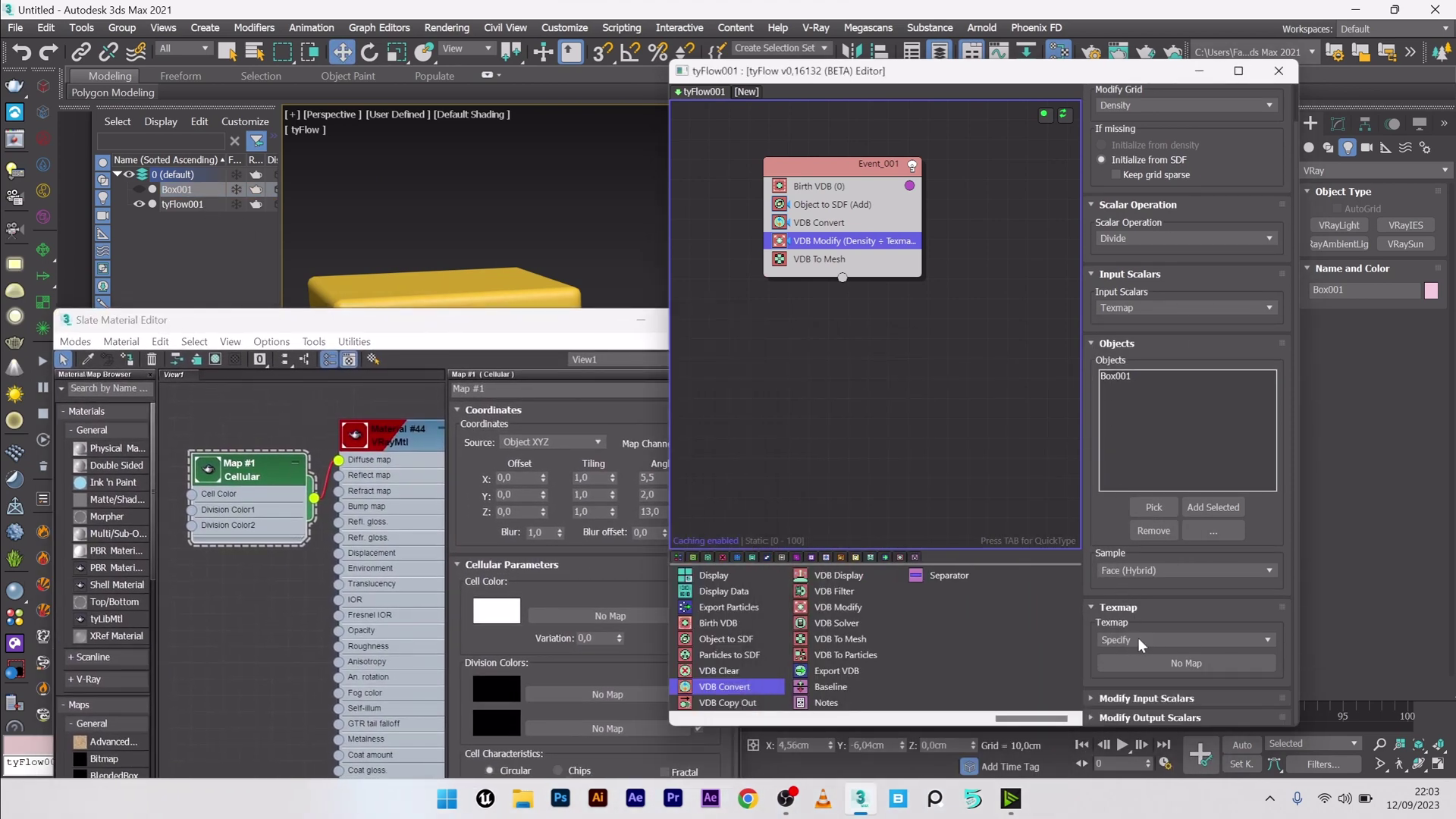
pyautogui.click(319, 506)
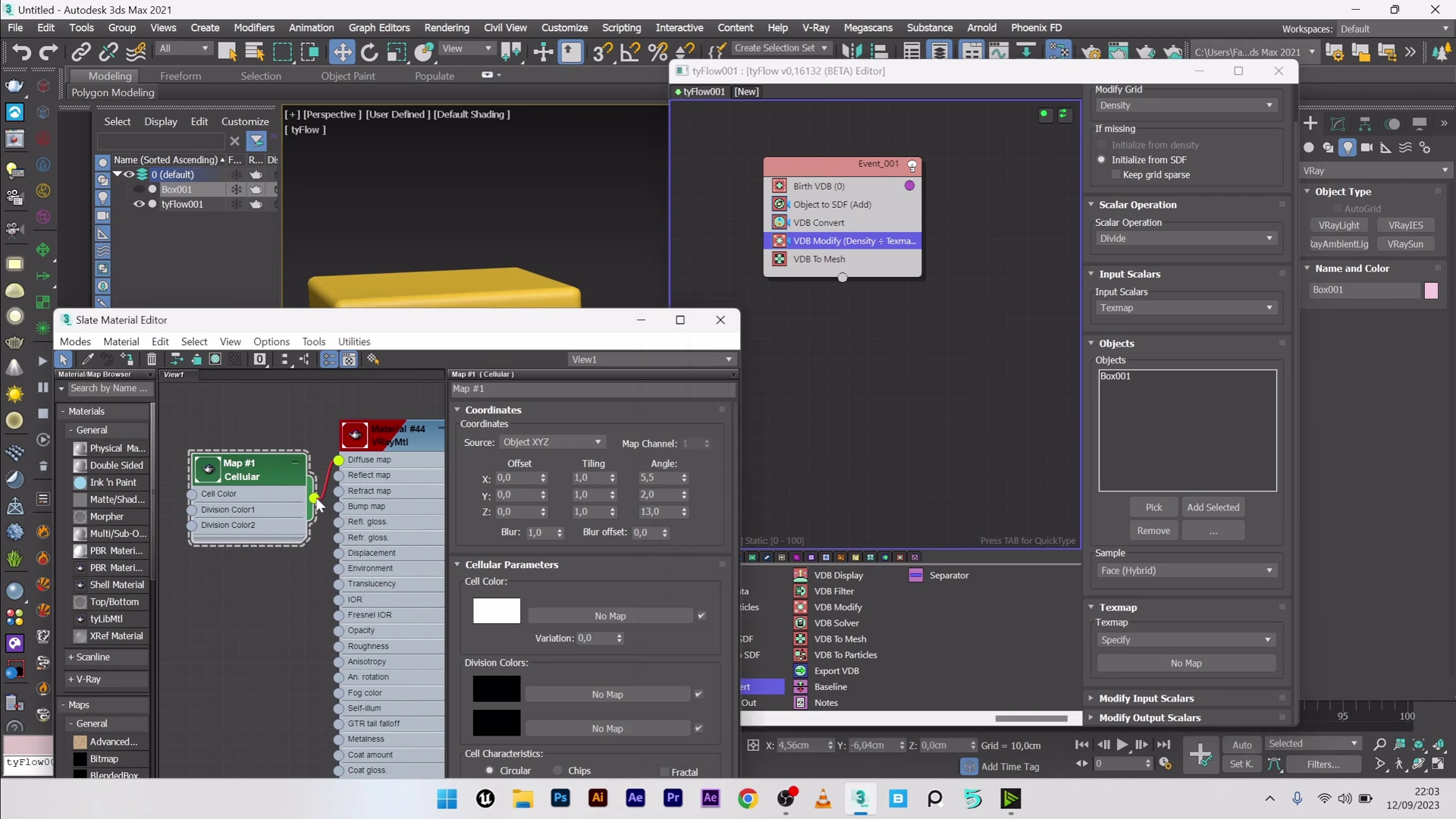
pyautogui.moveTo(315, 500); pyautogui.dragTo(1207, 664)
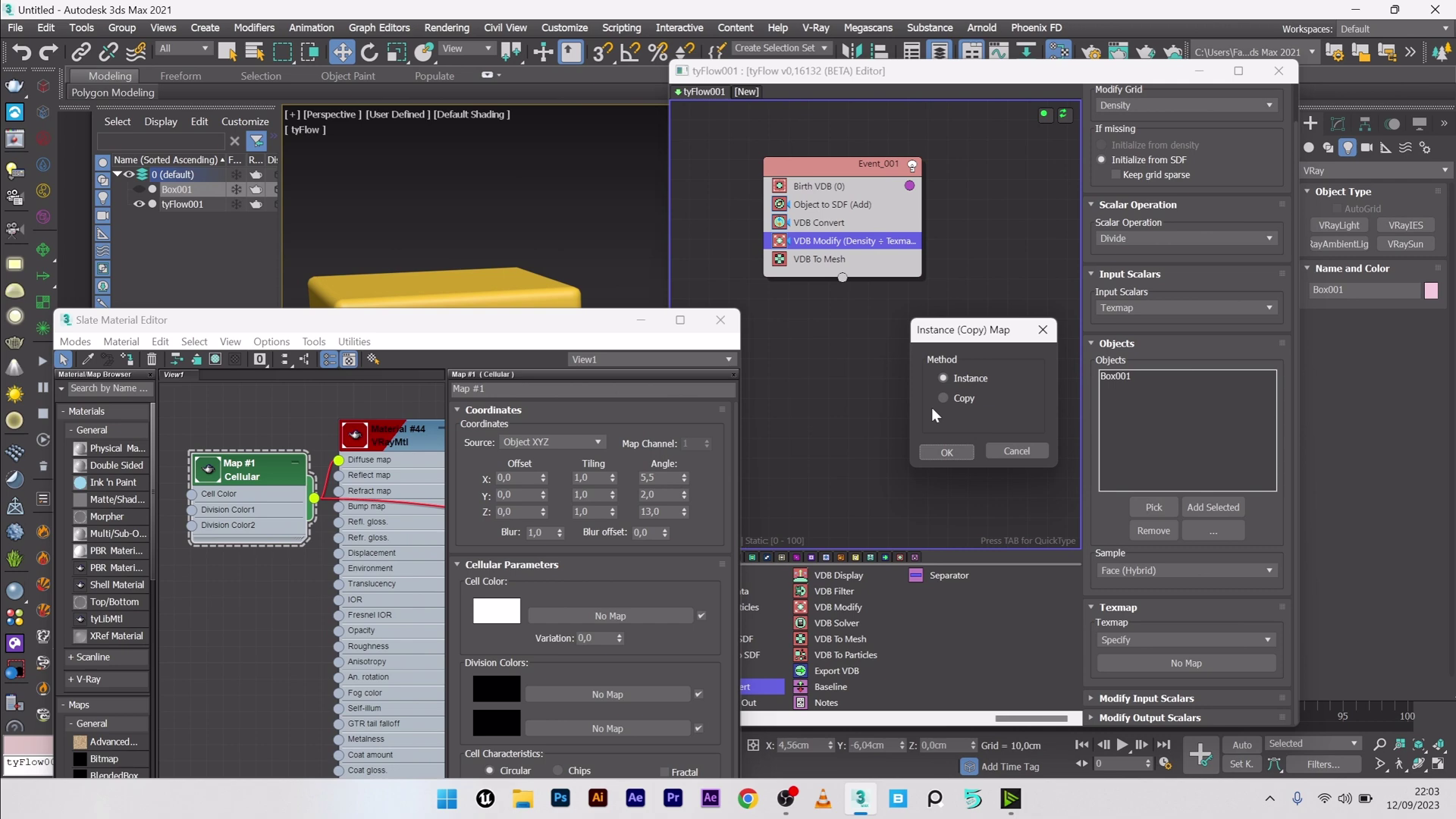
pyautogui.click(946, 452)
# Set the Cellular map's cell Size to 20 and turn on Fractal.
pyautogui.moveTo(468, 320); pyautogui.dragTo(1065, 194)
pyautogui.click(424, 377)
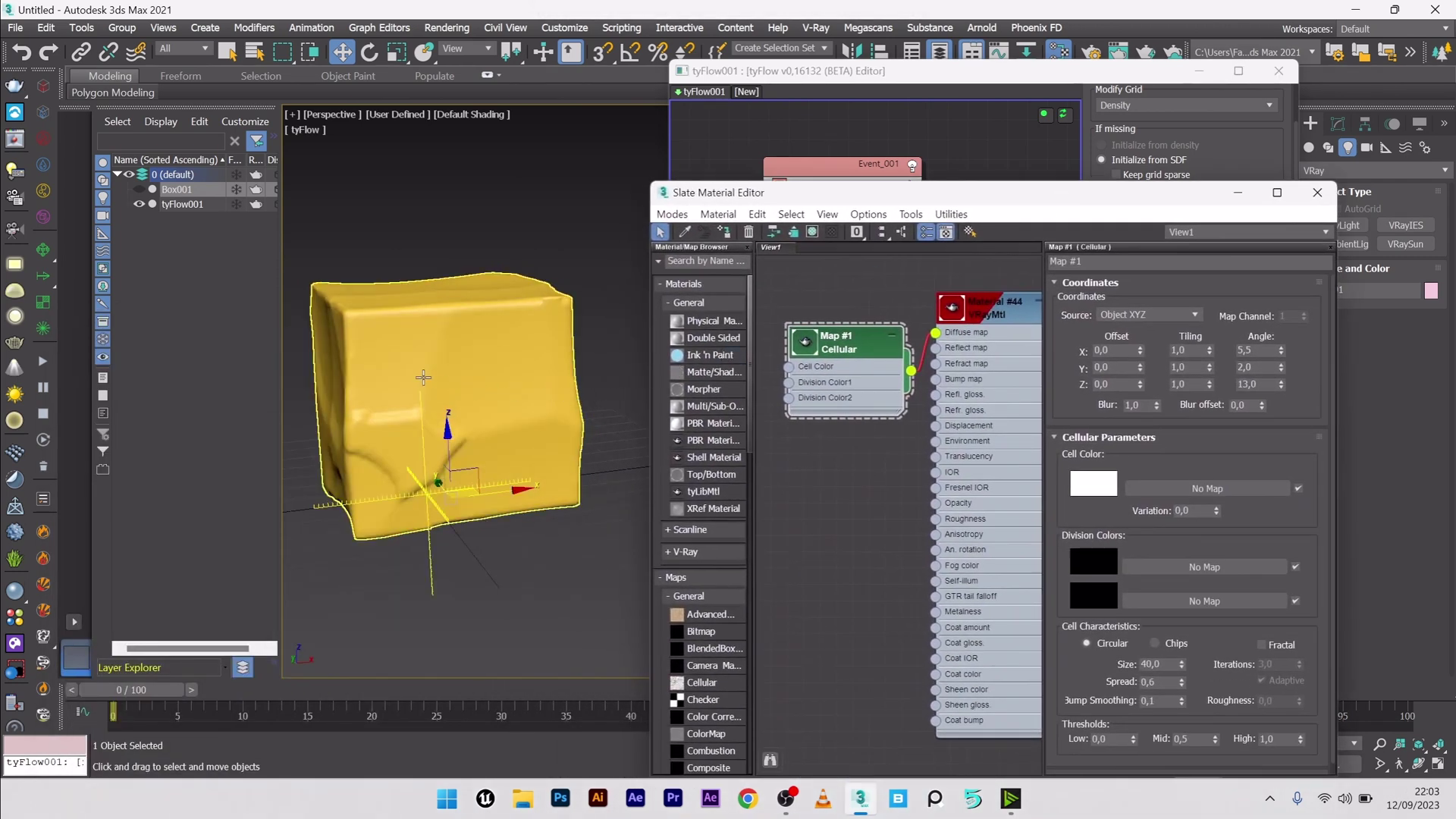
pyautogui.keyDown('alt'); pyautogui.moveTo(424, 377); pyautogui.dragTo(472, 371, button='middle'); pyautogui.keyUp('alt')
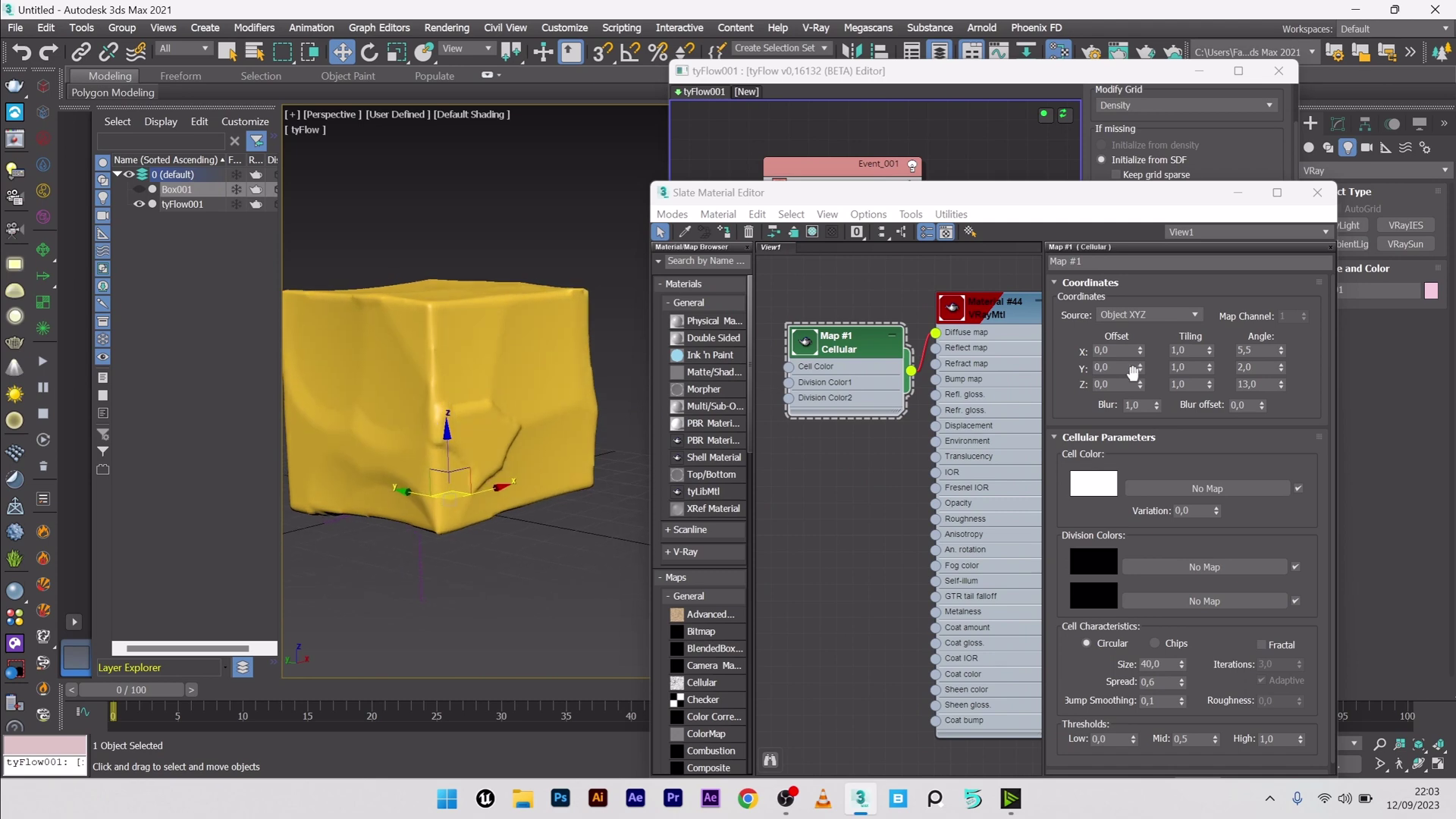
pyautogui.click(1172, 666)
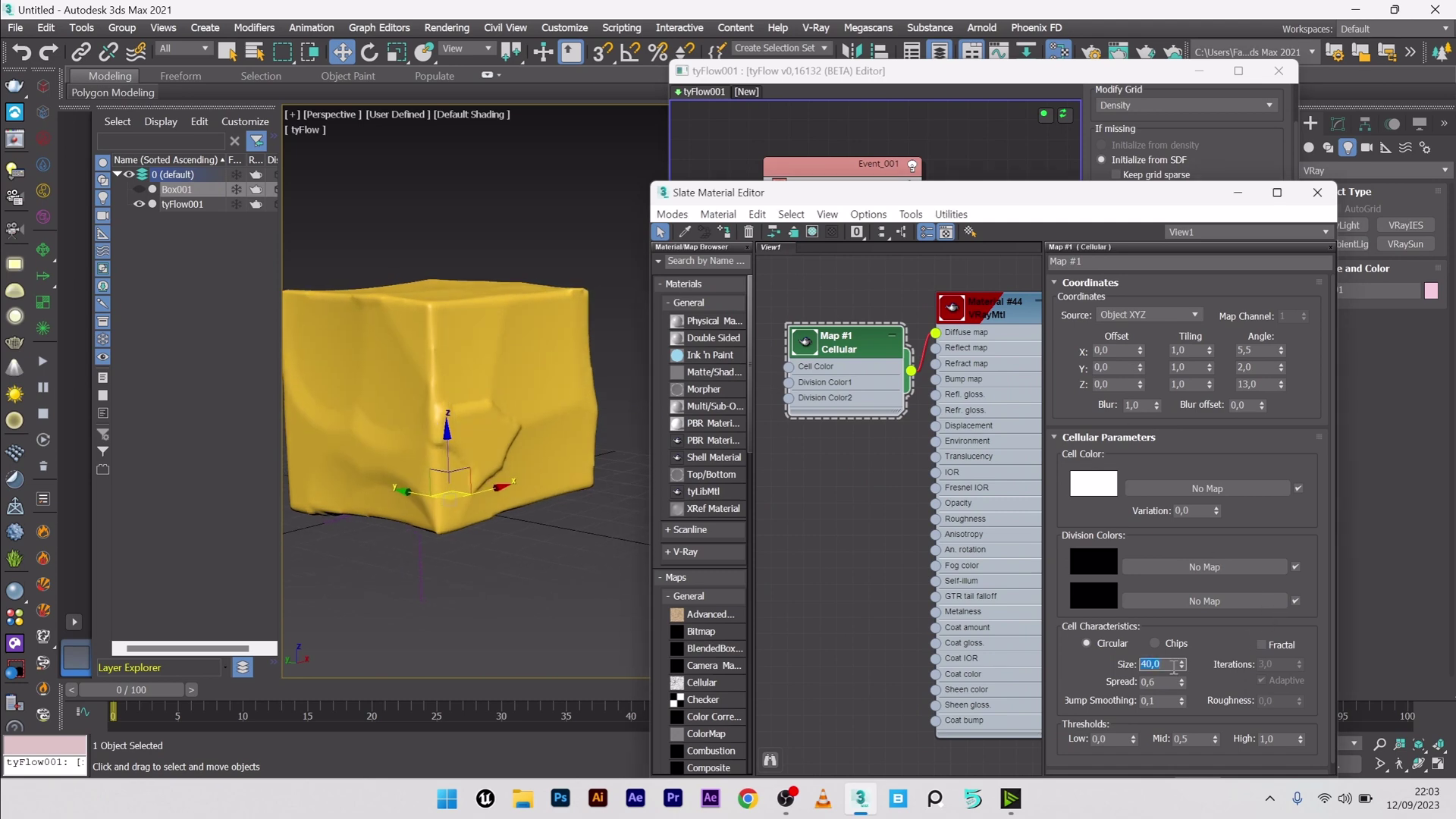
pyautogui.press('Return')
pyautogui.click(1262, 645)
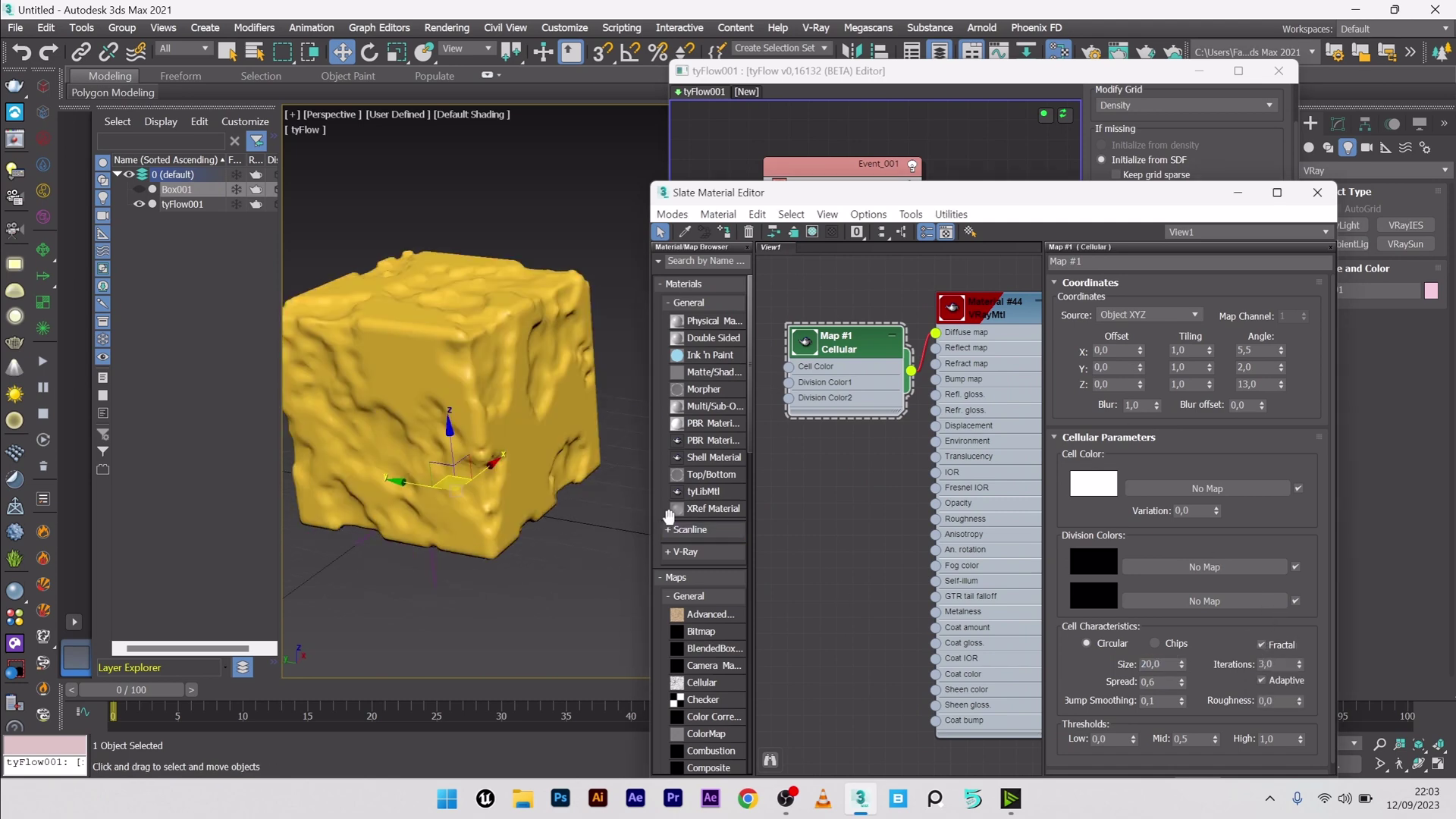
# Turn the Cellular map's Fractal option back off and inspect the displaced tyFlow mesh from another angle.
pyautogui.keyDown('alt'); pyautogui.moveTo(506, 446); pyautogui.dragTo(559, 433, button='middle'); pyautogui.keyUp('alt')
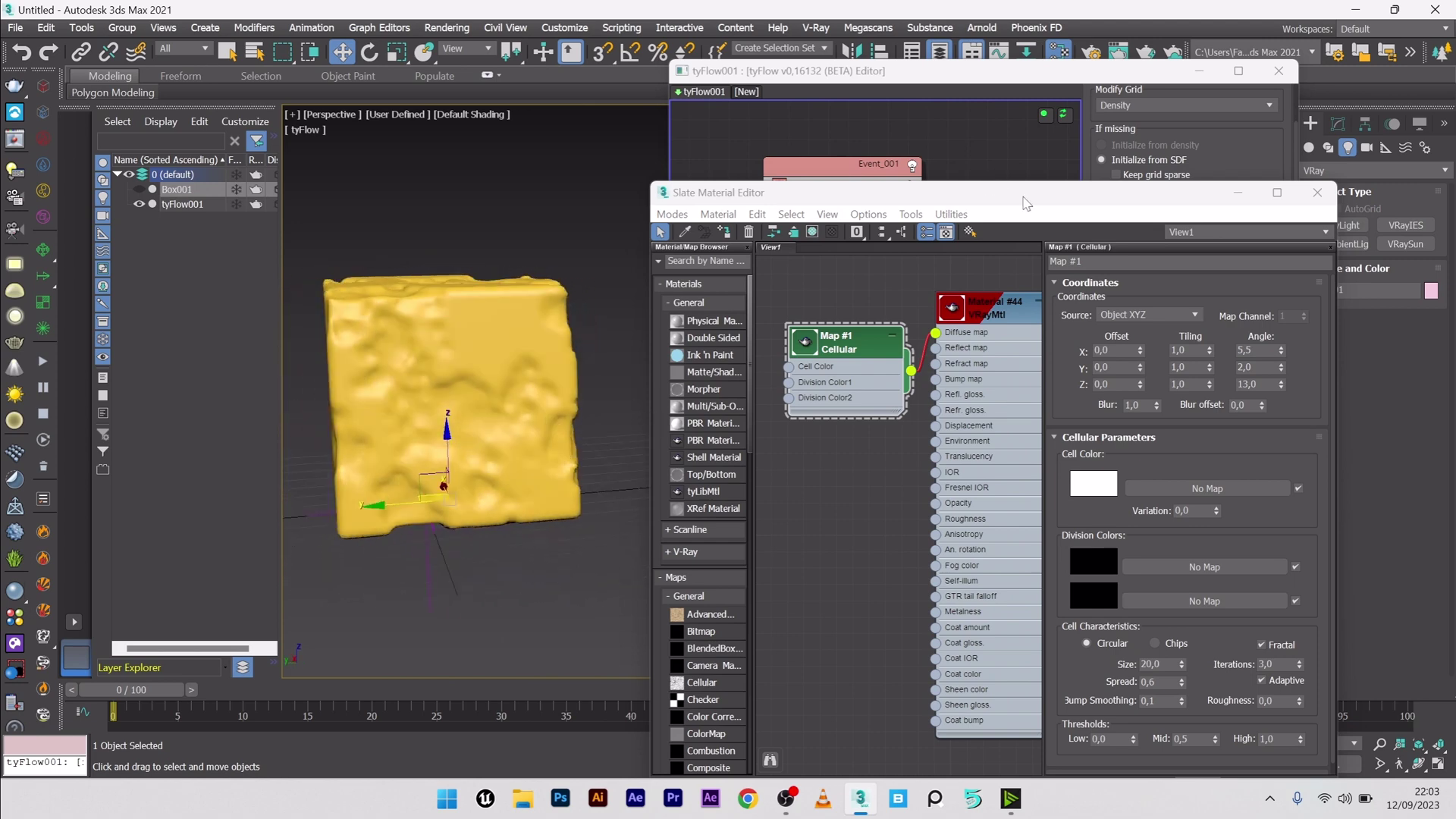
pyautogui.click(1261, 645)
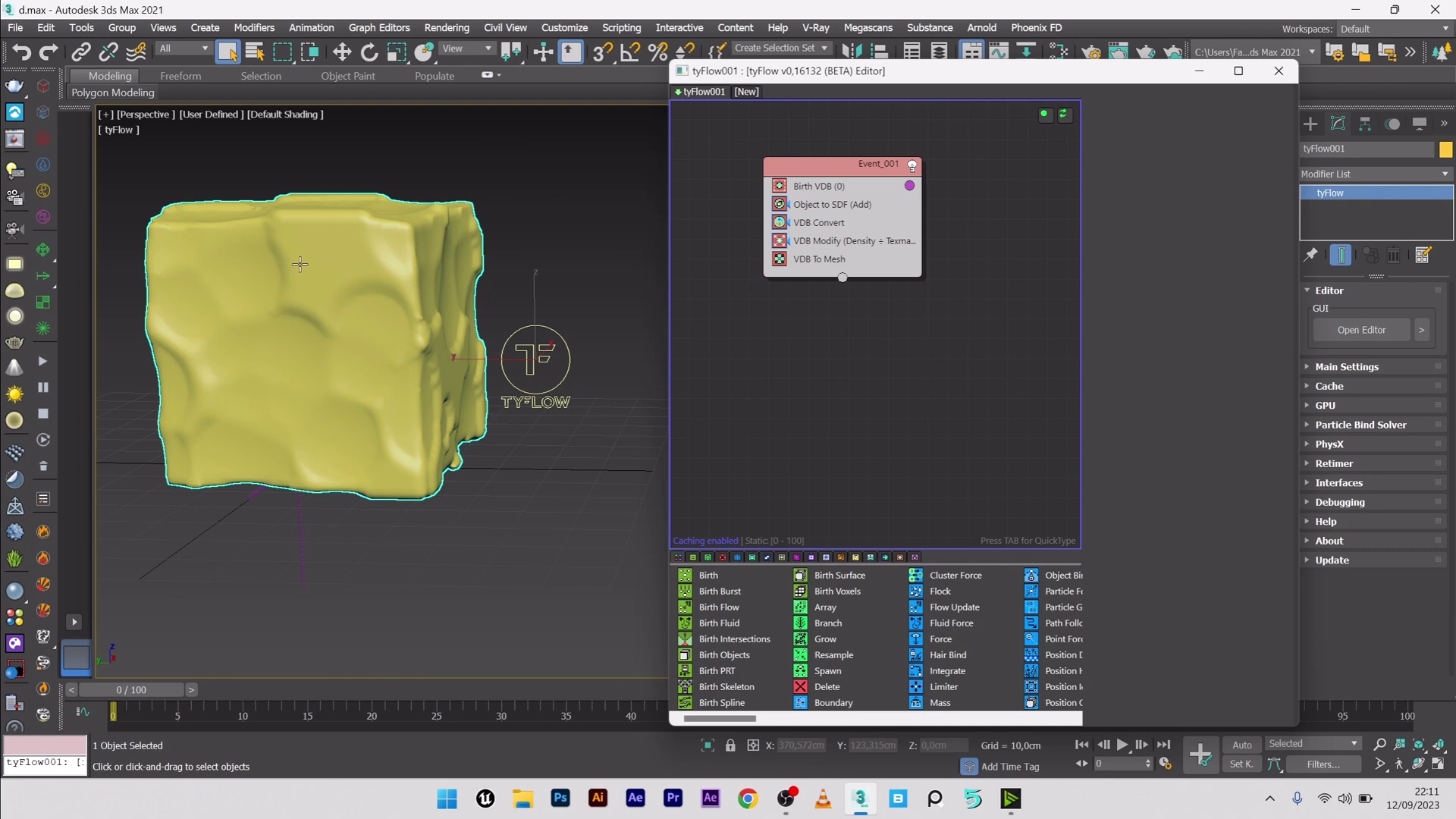
pyautogui.moveTo(300, 264); pyautogui.dragTo(337, 328, button='middle')
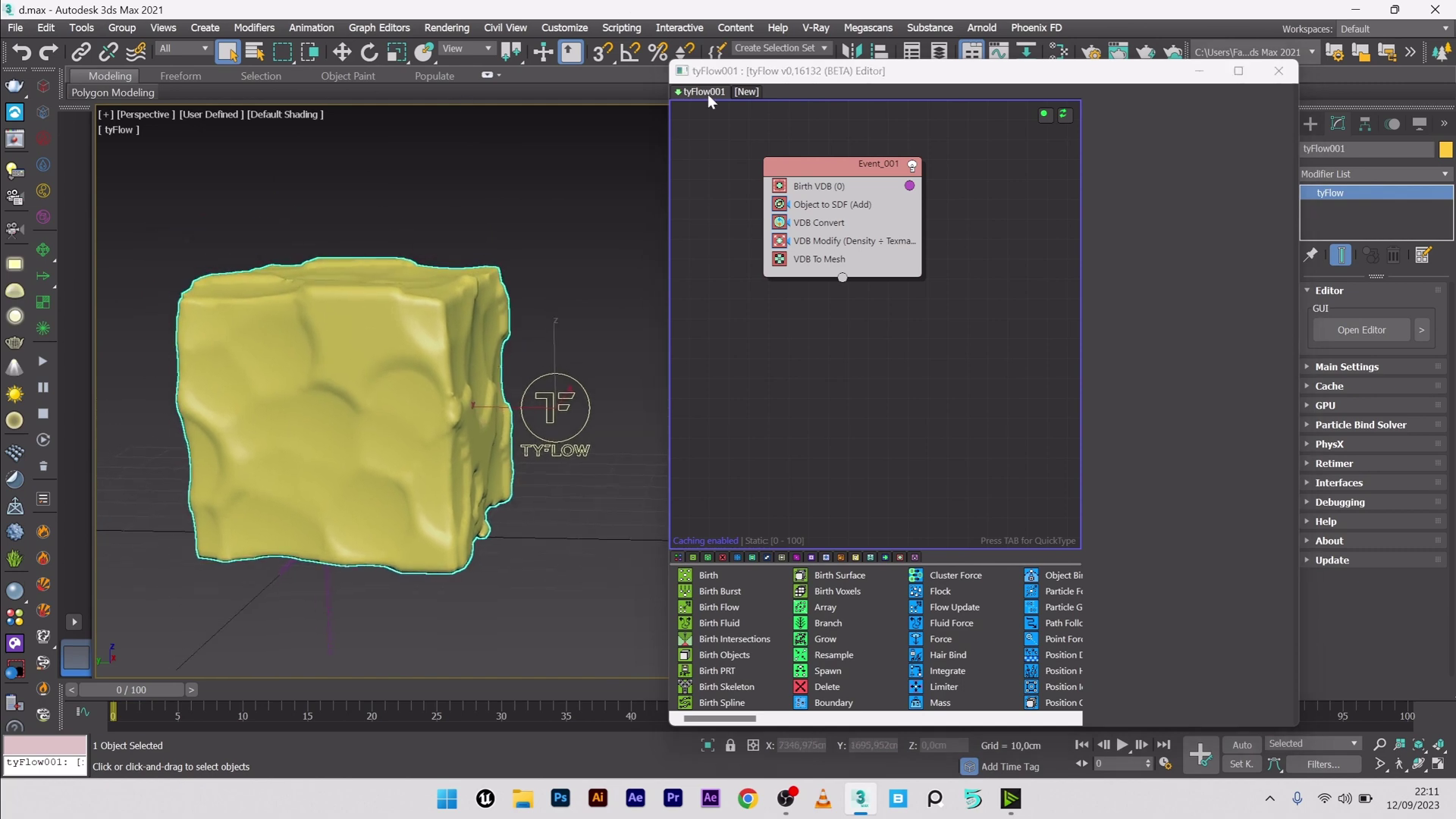
# Try Multiplier values of 2 and 4 for the VDB Modify operator's input scalars, settling on 5.
pyautogui.click(833, 243)
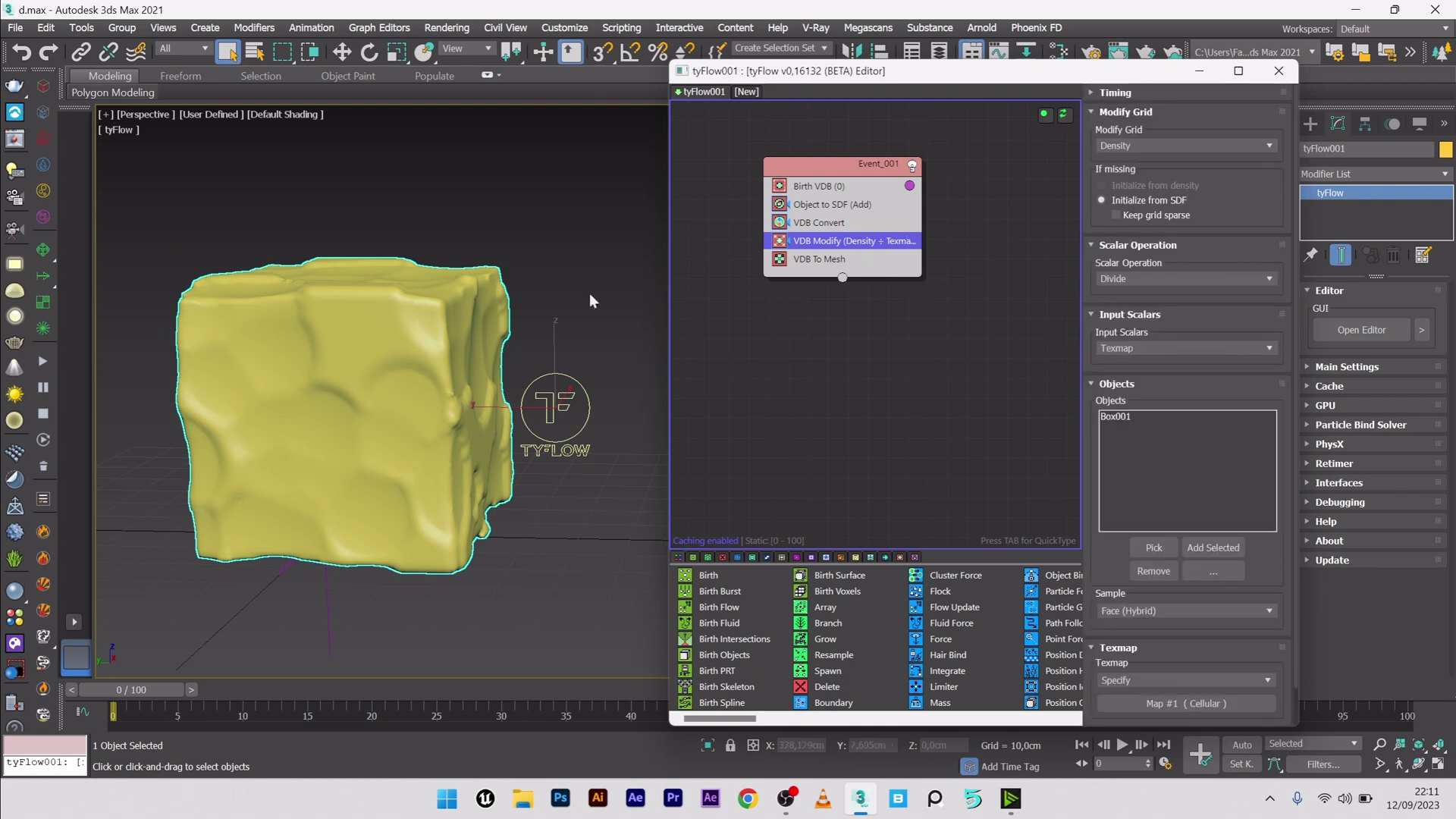
pyautogui.moveTo(1234, 651); pyautogui.dragTo(1213, 484)
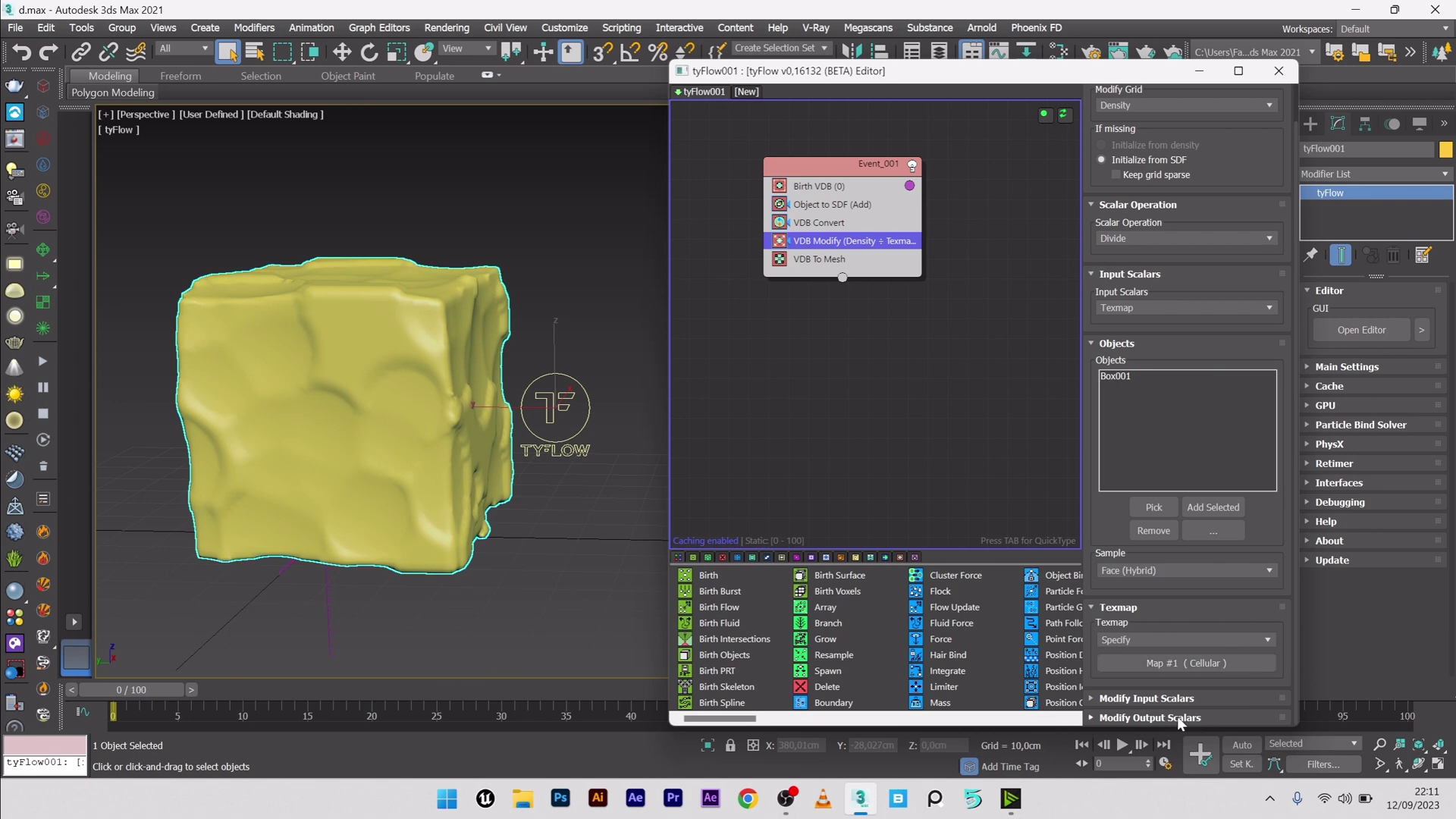
pyautogui.click(1140, 698)
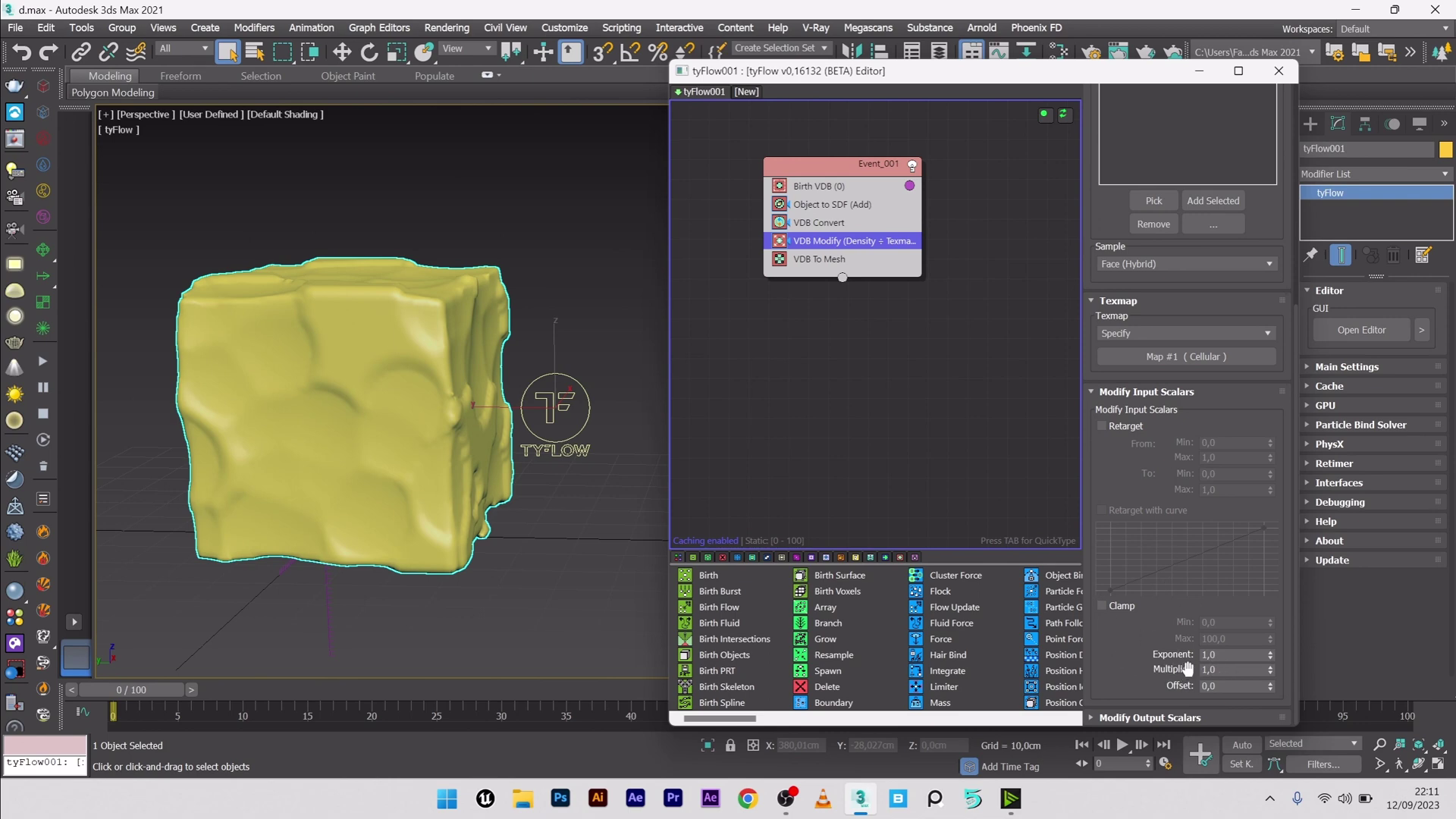
pyautogui.click(1221, 669)
pyautogui.write('2')
pyautogui.press('Return')
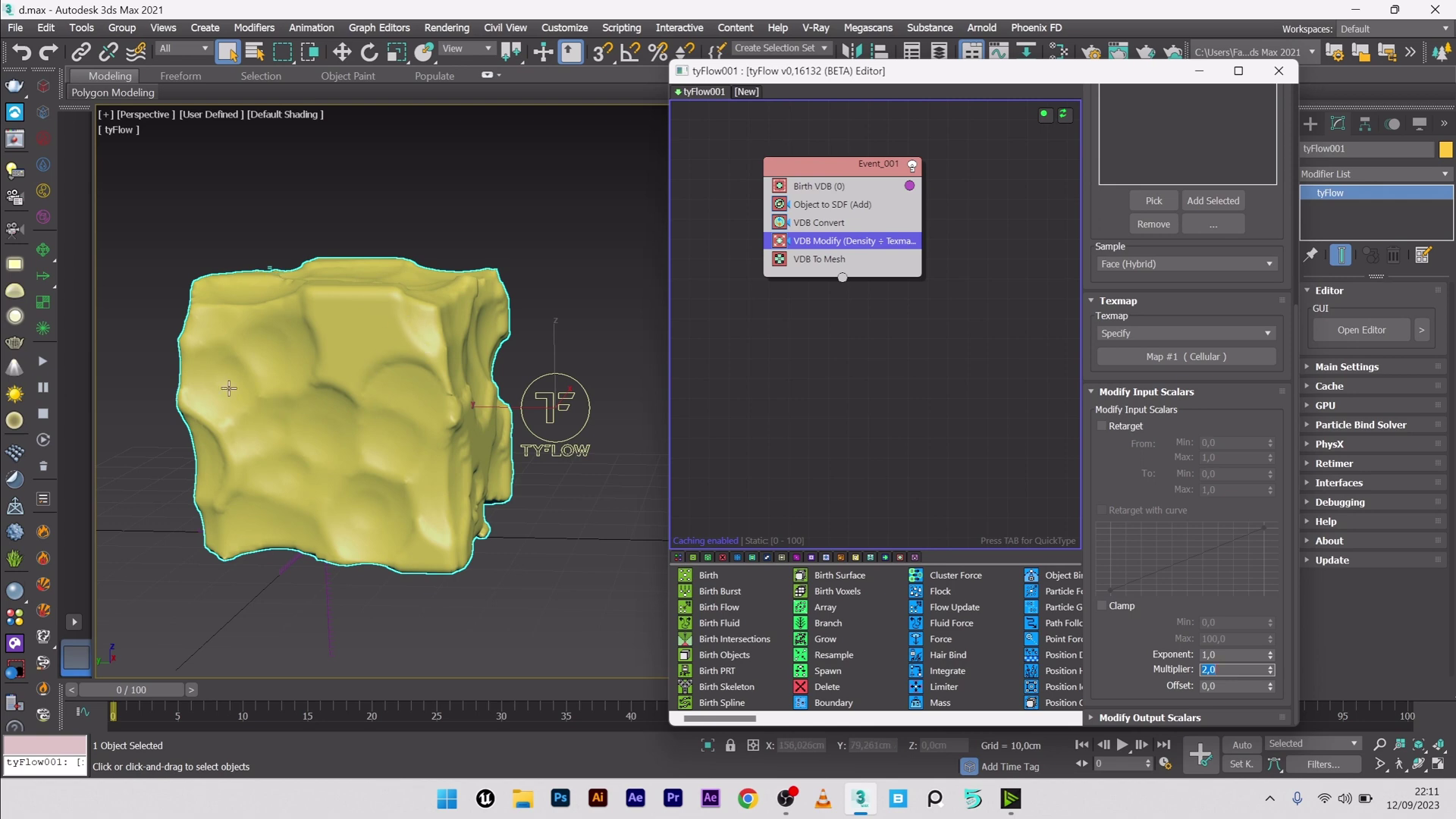
pyautogui.write('4')
pyautogui.press('Return')
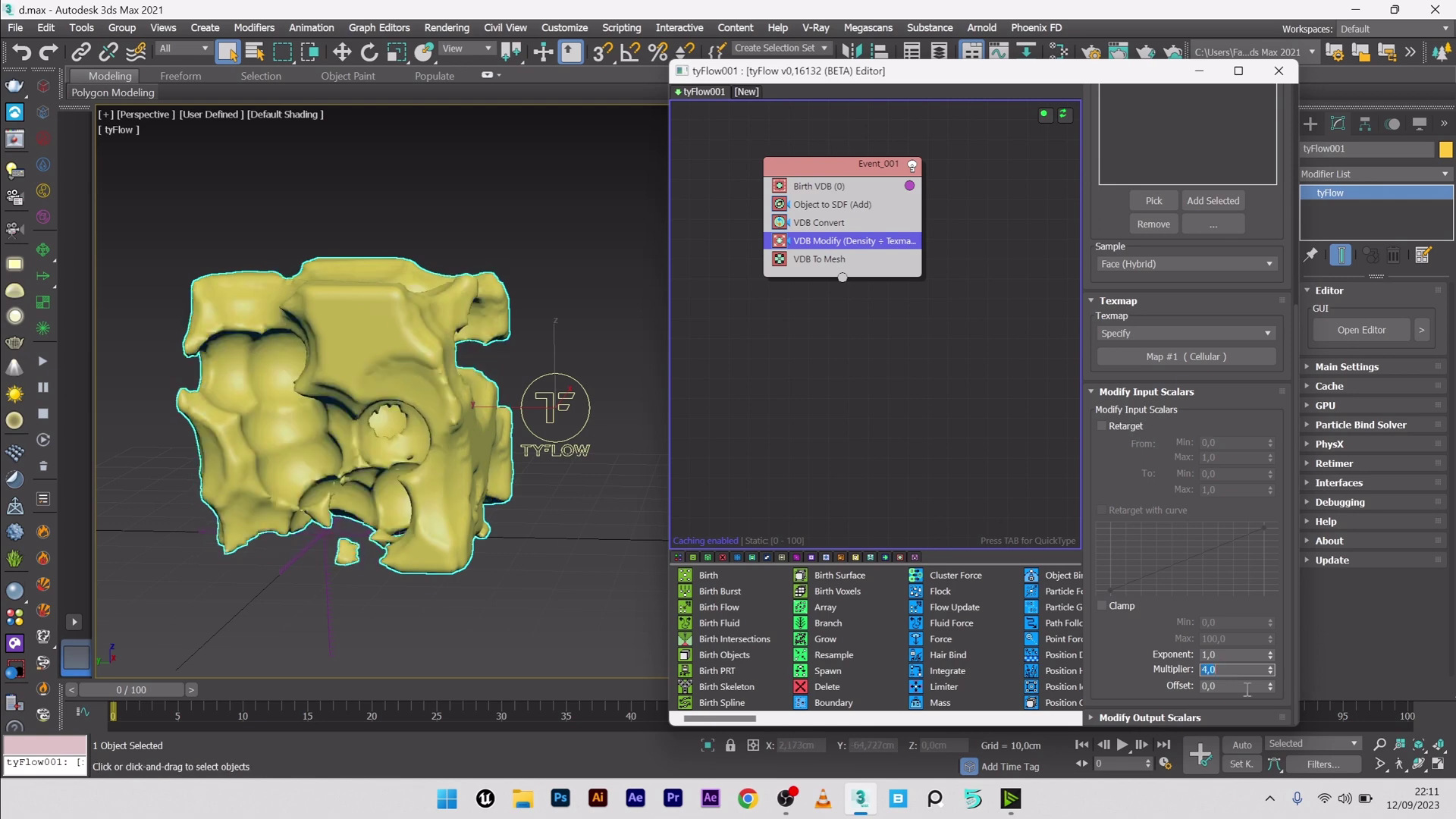
pyautogui.write('5')
pyautogui.press('Return')
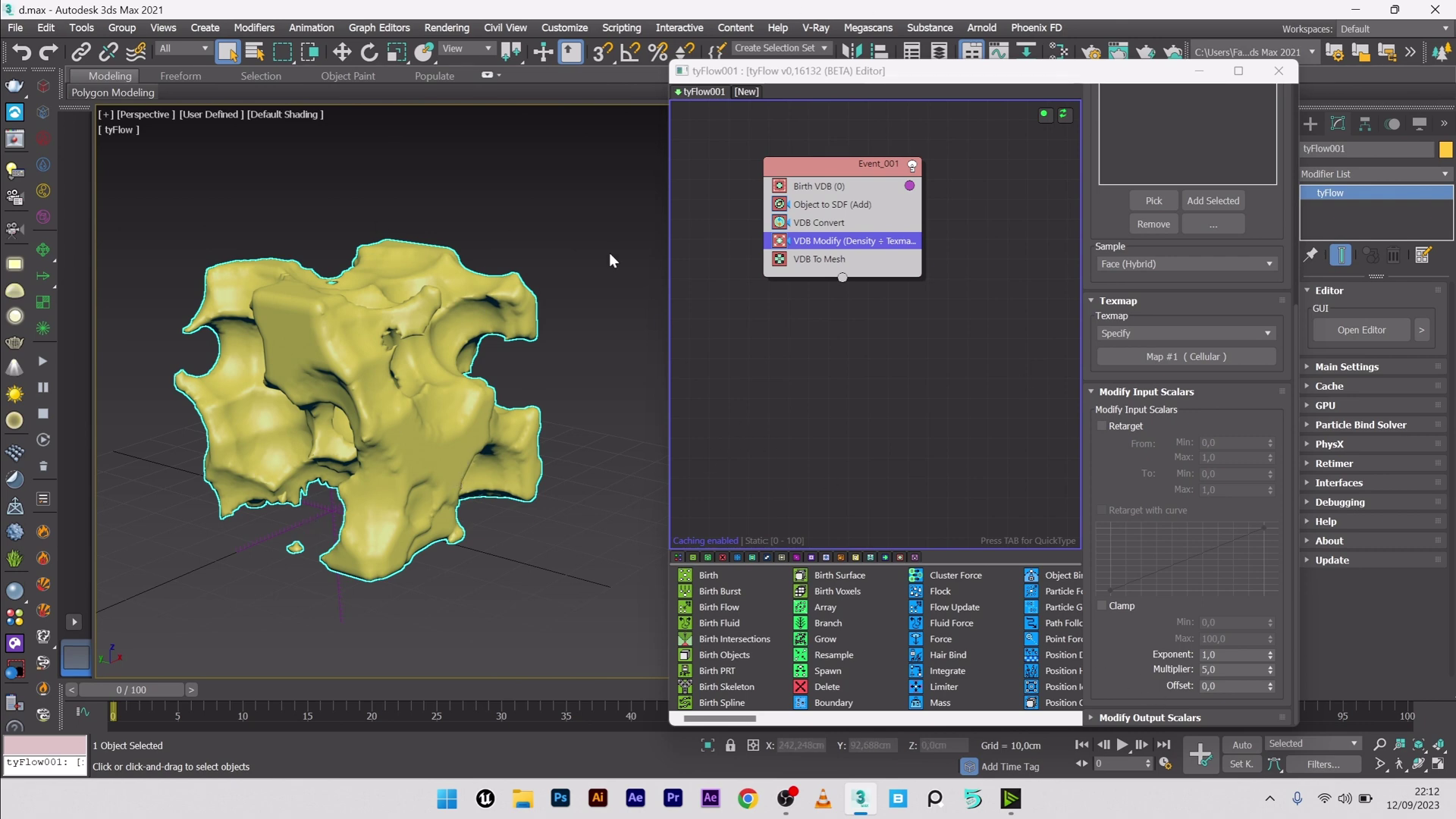
# Set the Birth VDB operator's voxel size to 0,5 cm and inspect the mesh from a slightly different angle.
pyautogui.click(835, 258)
pyautogui.click(842, 204)
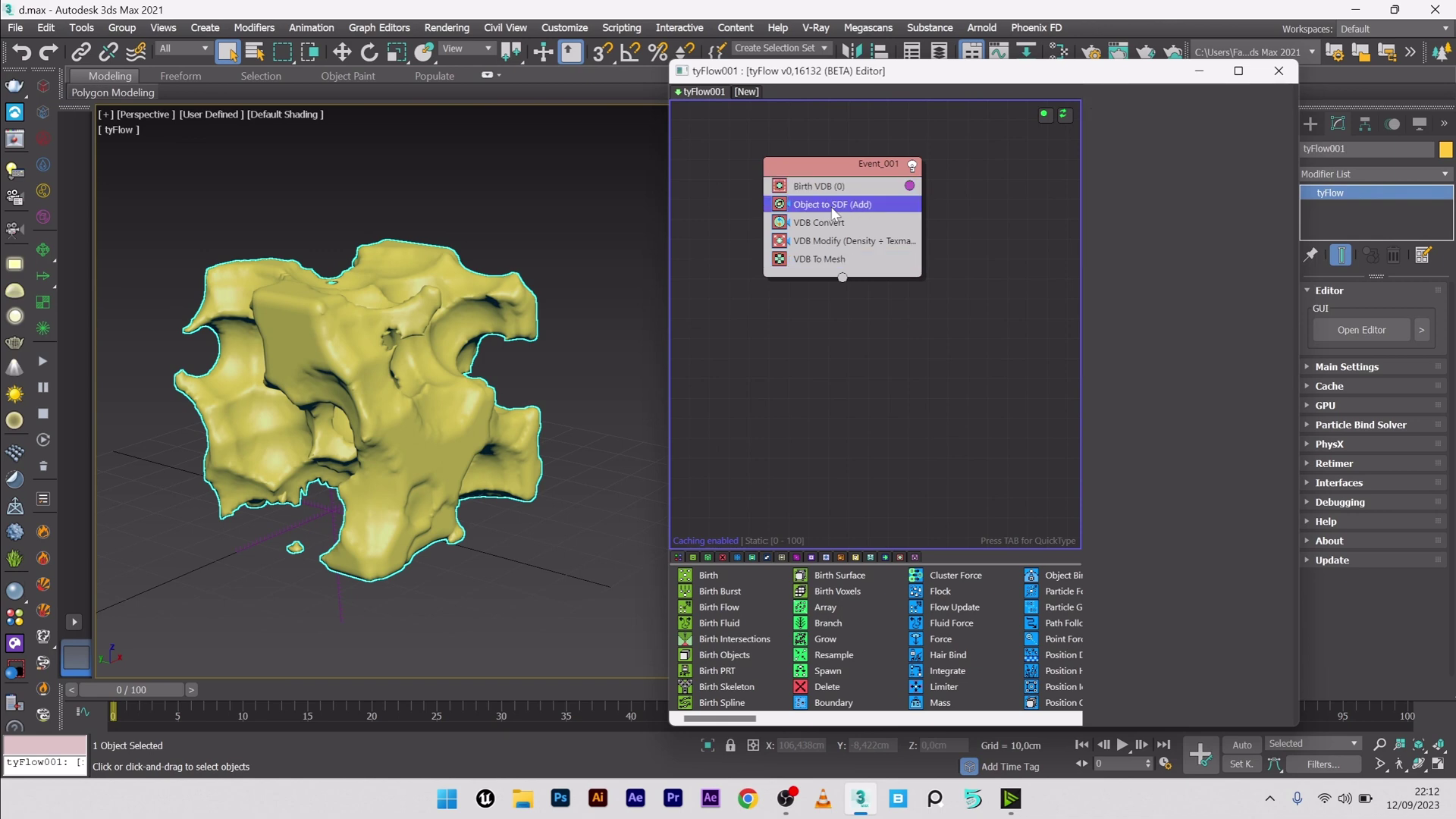
pyautogui.click(815, 188)
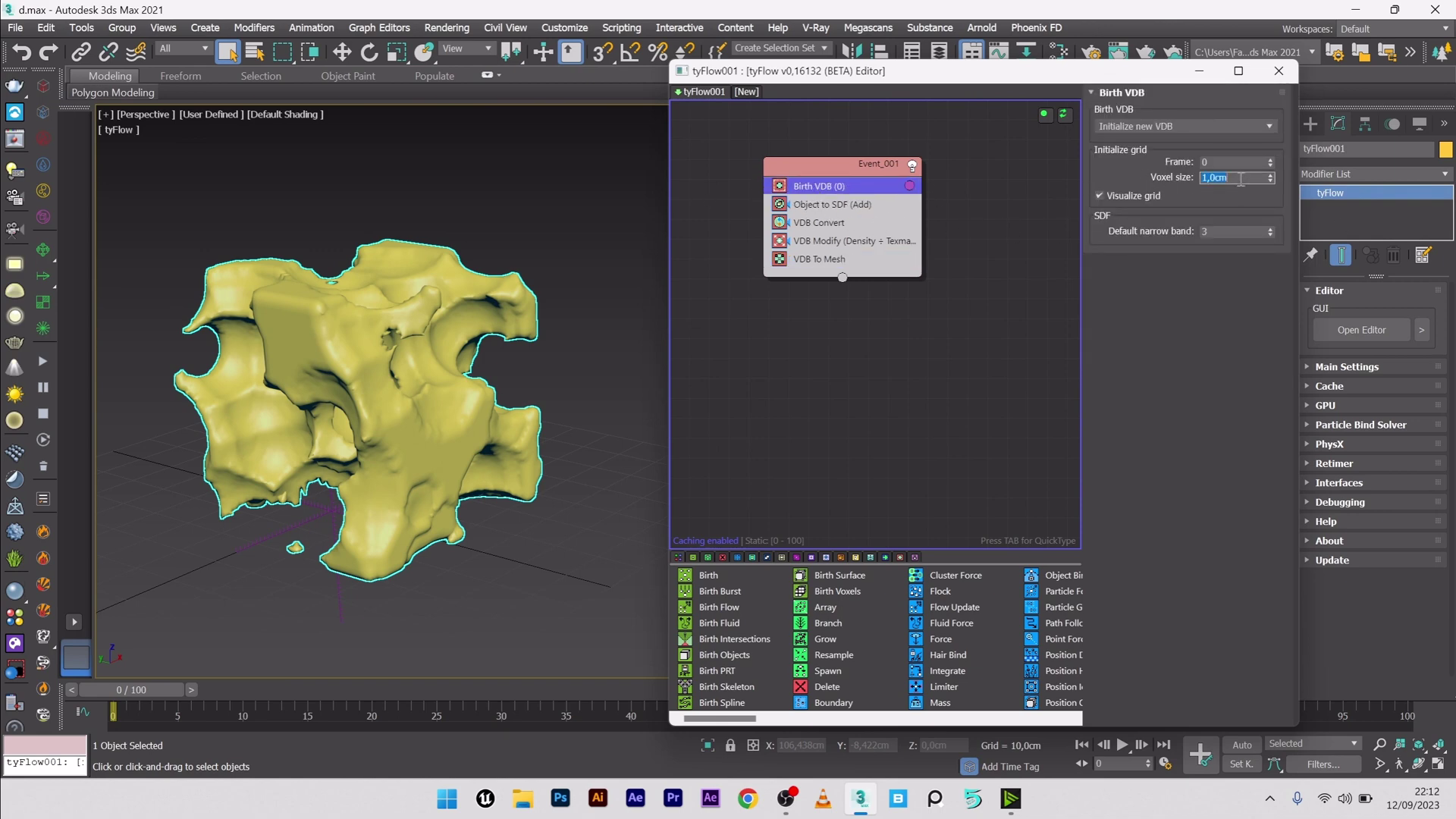
pyautogui.write('0,5')
pyautogui.press('Return')
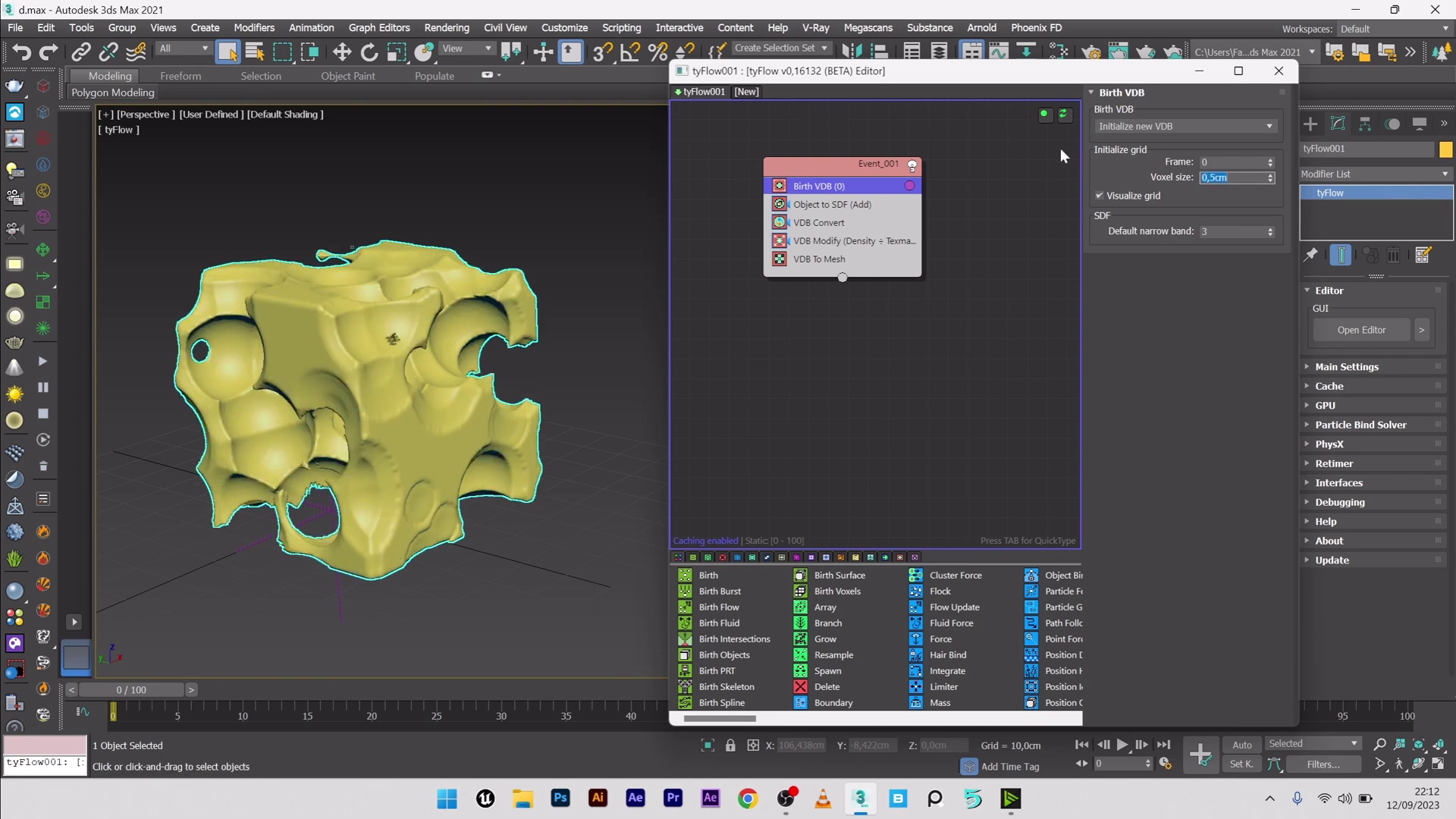
pyautogui.moveTo(304, 467)
pyautogui.keyDown('alt'); pyautogui.mouseDown(button='middle')
pyautogui.moveTo(348, 471)
pyautogui.moveTo(316, 465)
pyautogui.mouseUp(button='middle'); pyautogui.keyUp('alt')
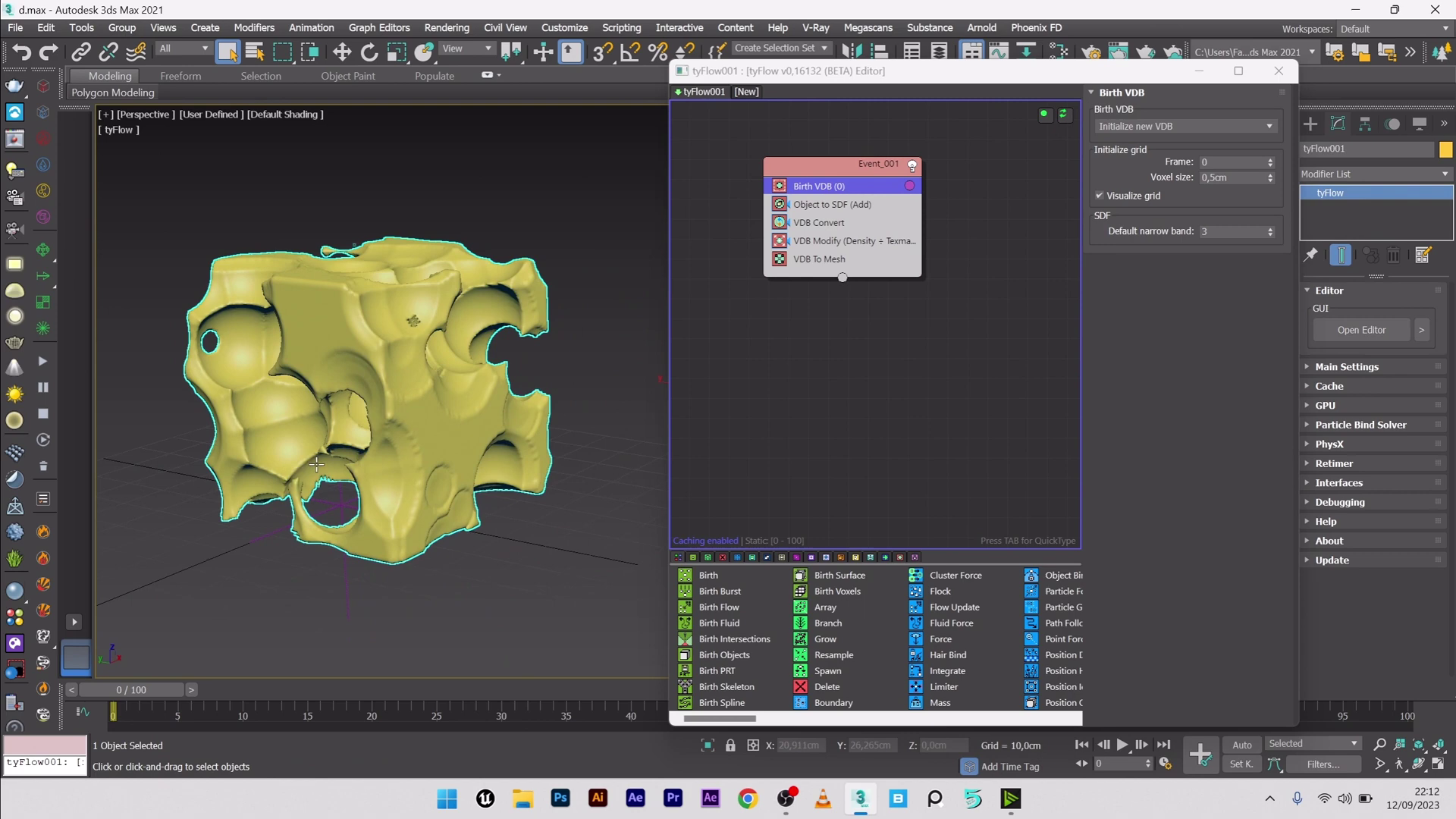
# Set the Birth VDB operator's voxel size to 0,8 cm.
pyautogui.click(1242, 177)
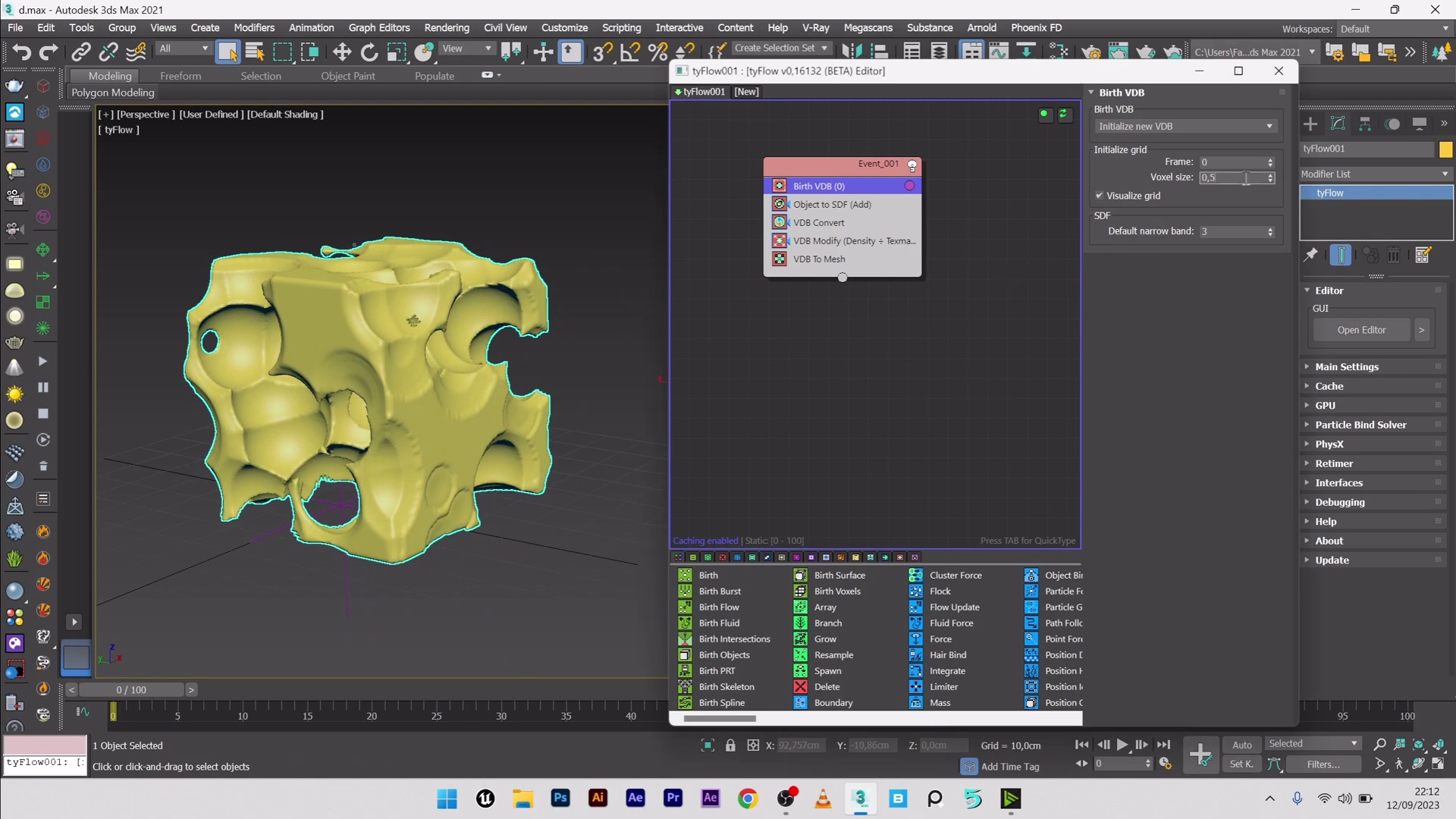
pyautogui.write('8')
pyautogui.press('Return')
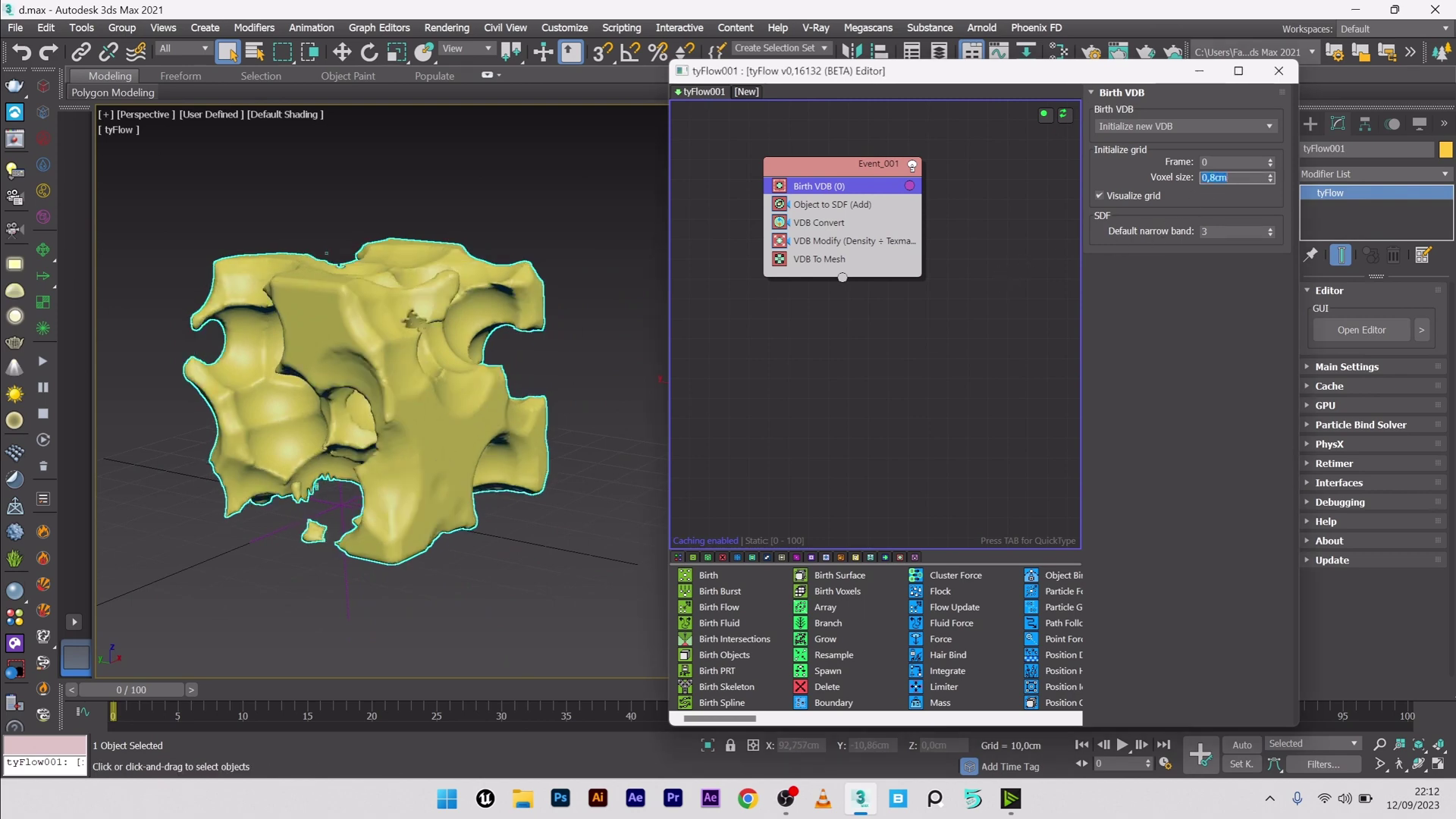
pyautogui.click(852, 240)
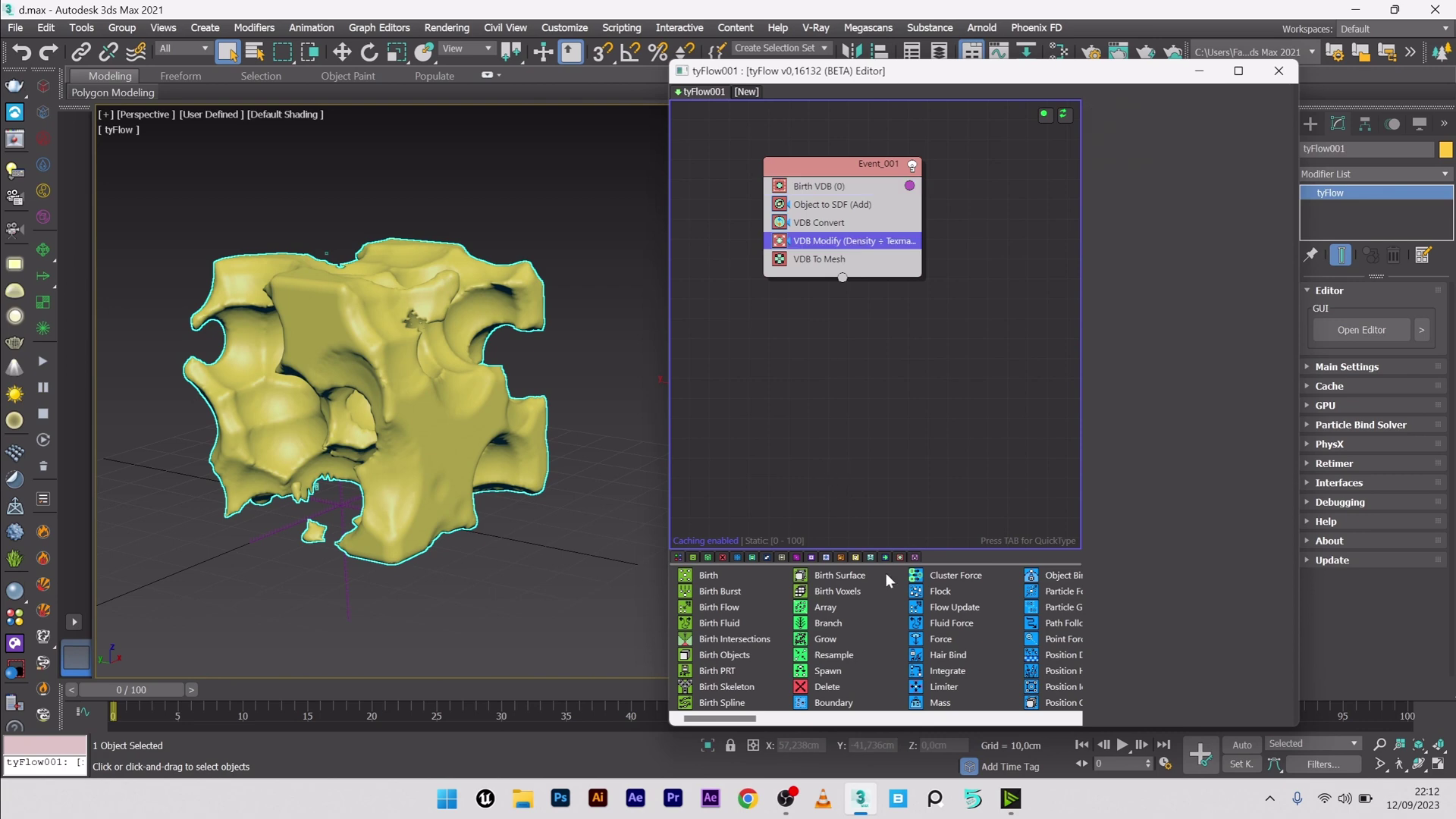
pyautogui.press('Tab')
pyautogui.write('vdb')
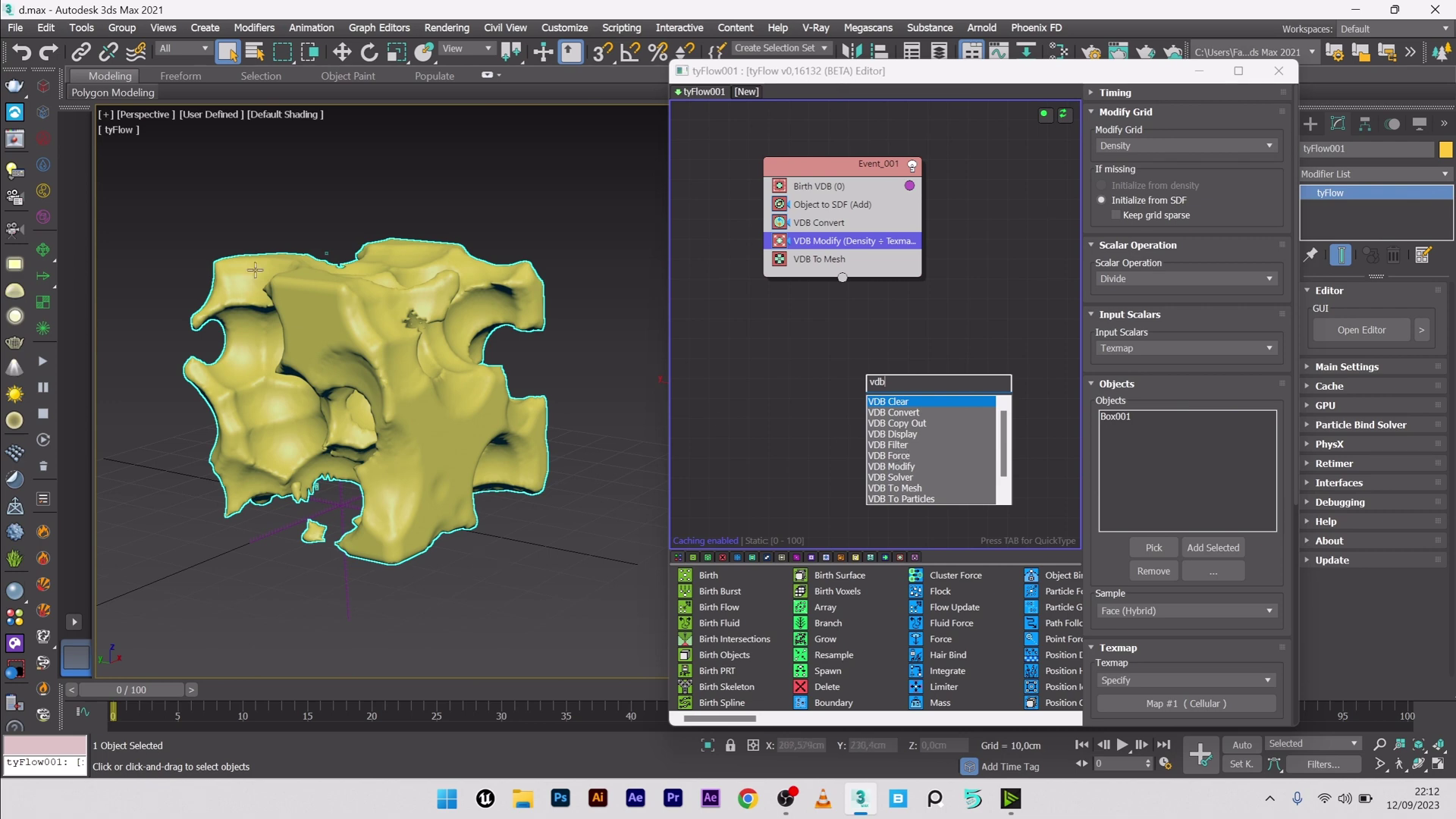
pyautogui.press('Escape')
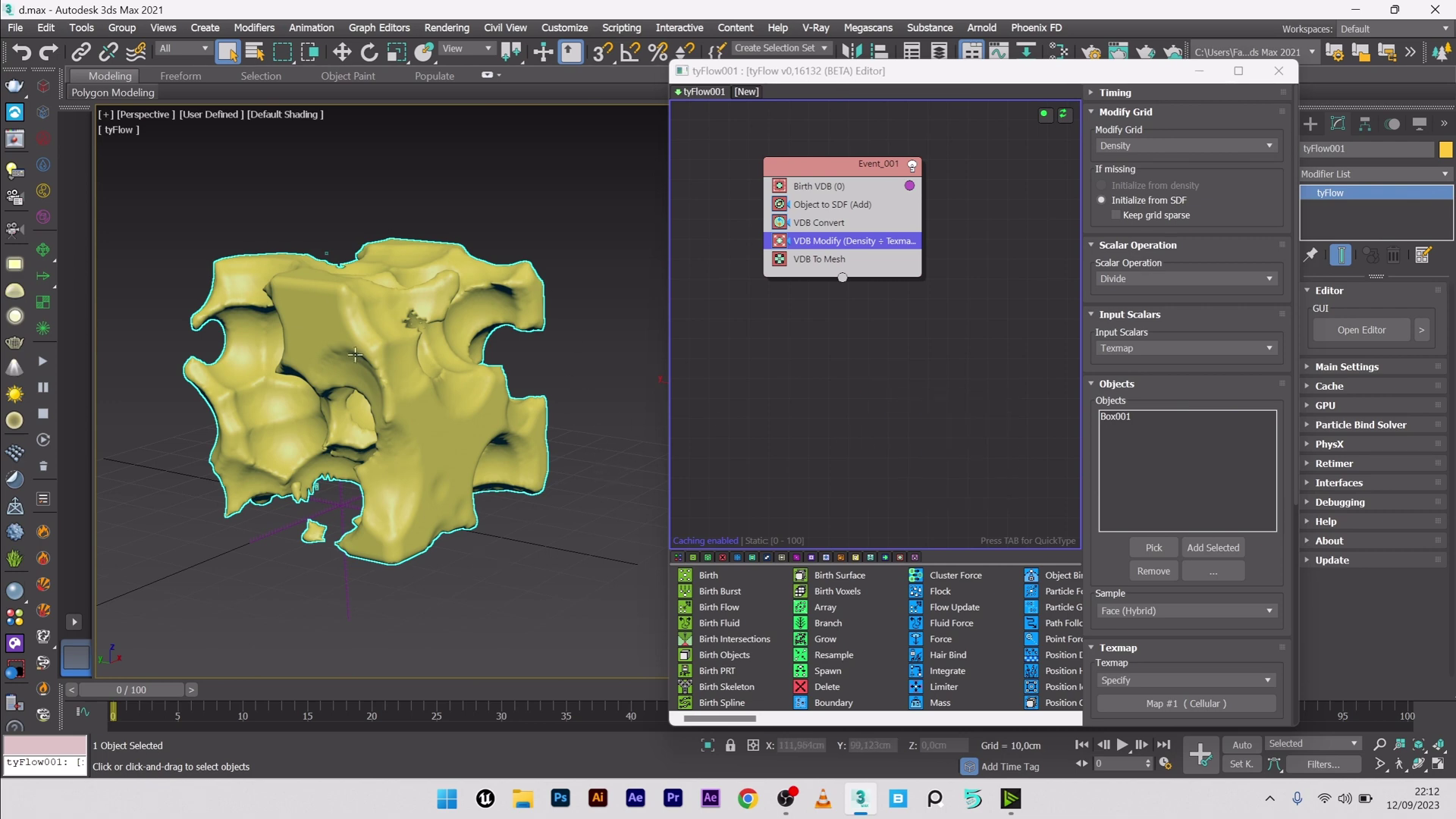
# Add a tyRelax modifier to the tyFlow object and set its Iterations to 20.
pyautogui.moveTo(1110, 74); pyautogui.dragTo(1033, 91)
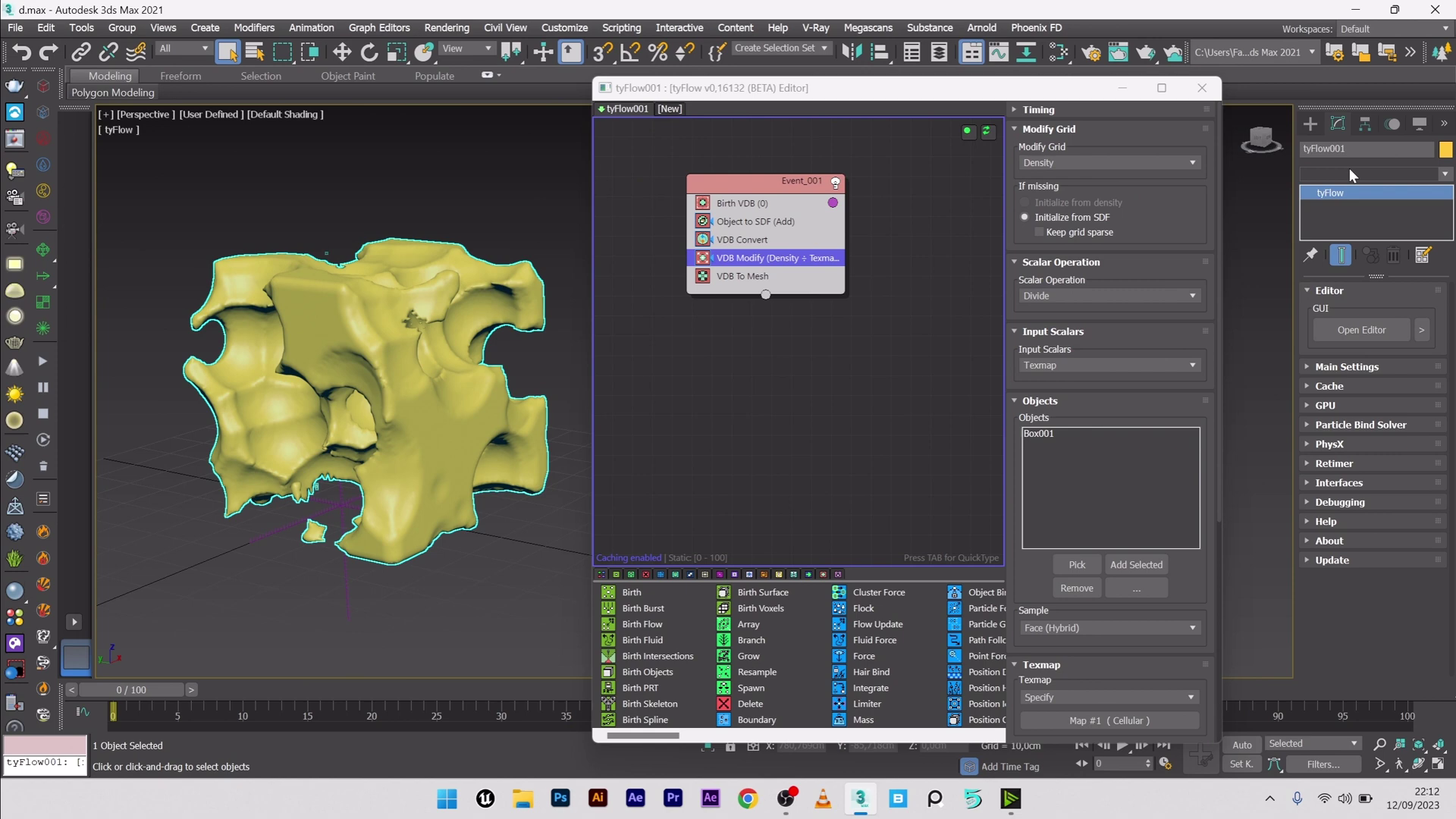
pyautogui.click(1349, 169)
pyautogui.scroll(-2, 1349, 168)
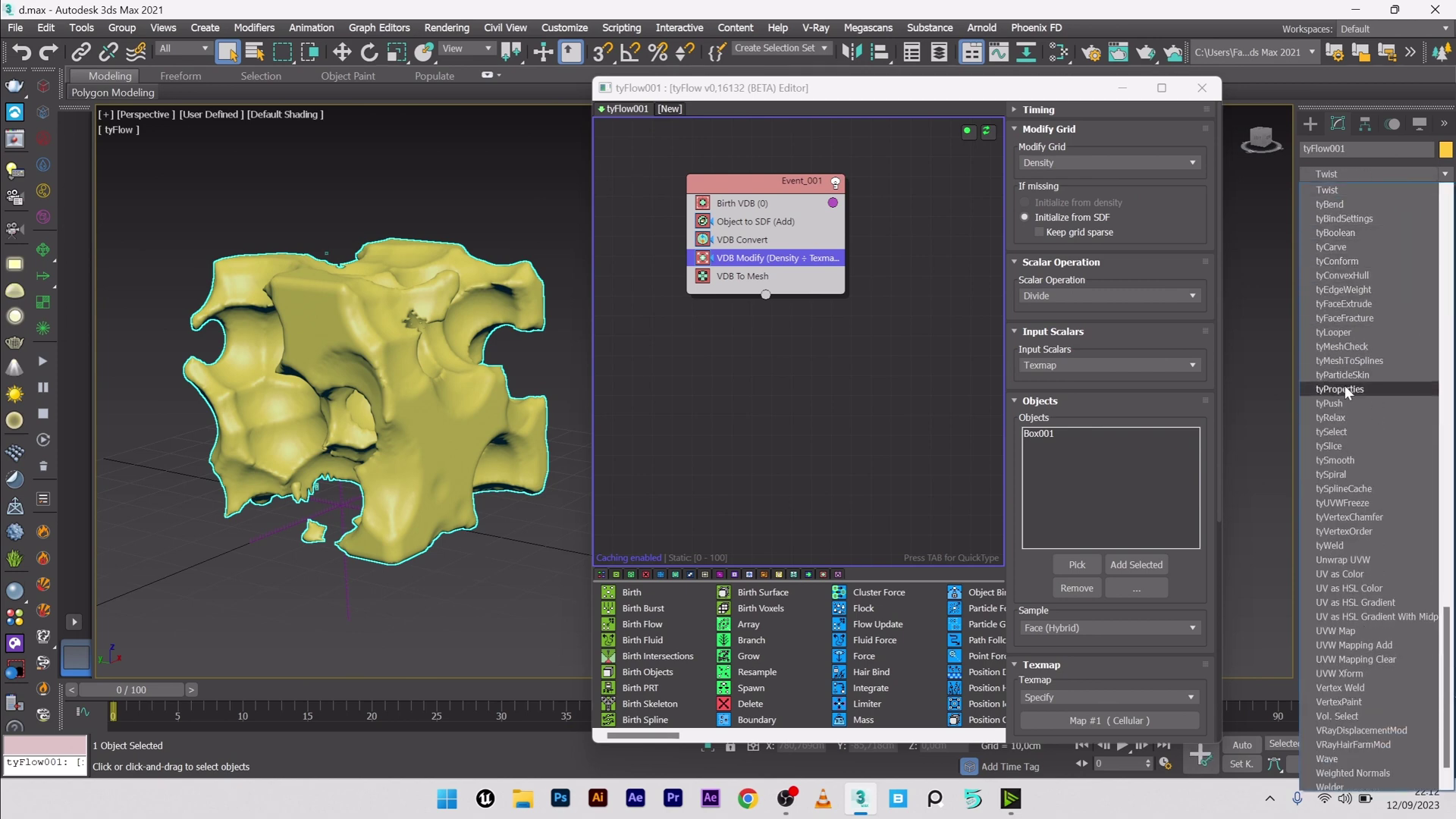
pyautogui.click(1346, 418)
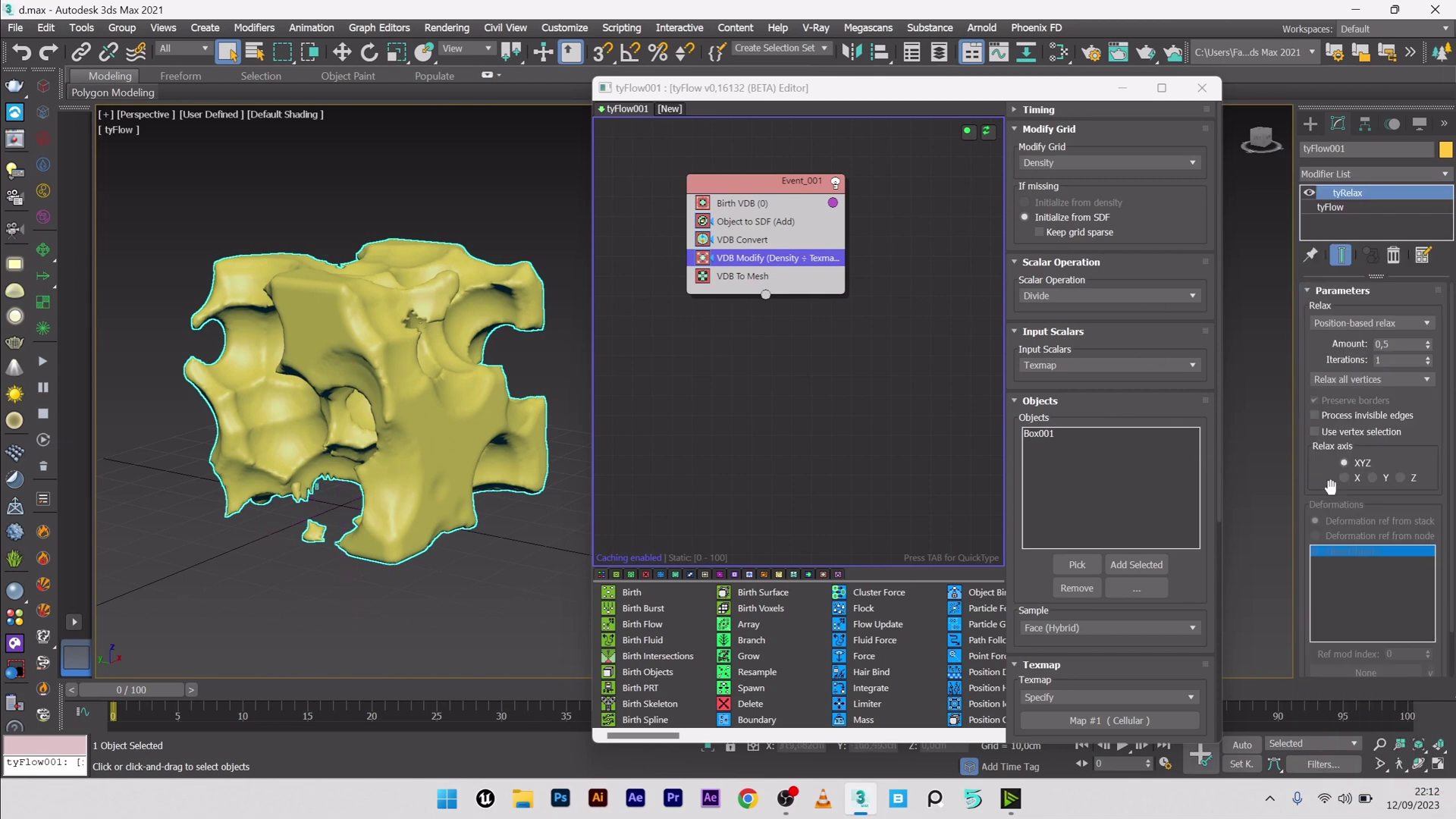
pyautogui.click(1396, 361)
pyautogui.write('20')
pyautogui.press('Return')
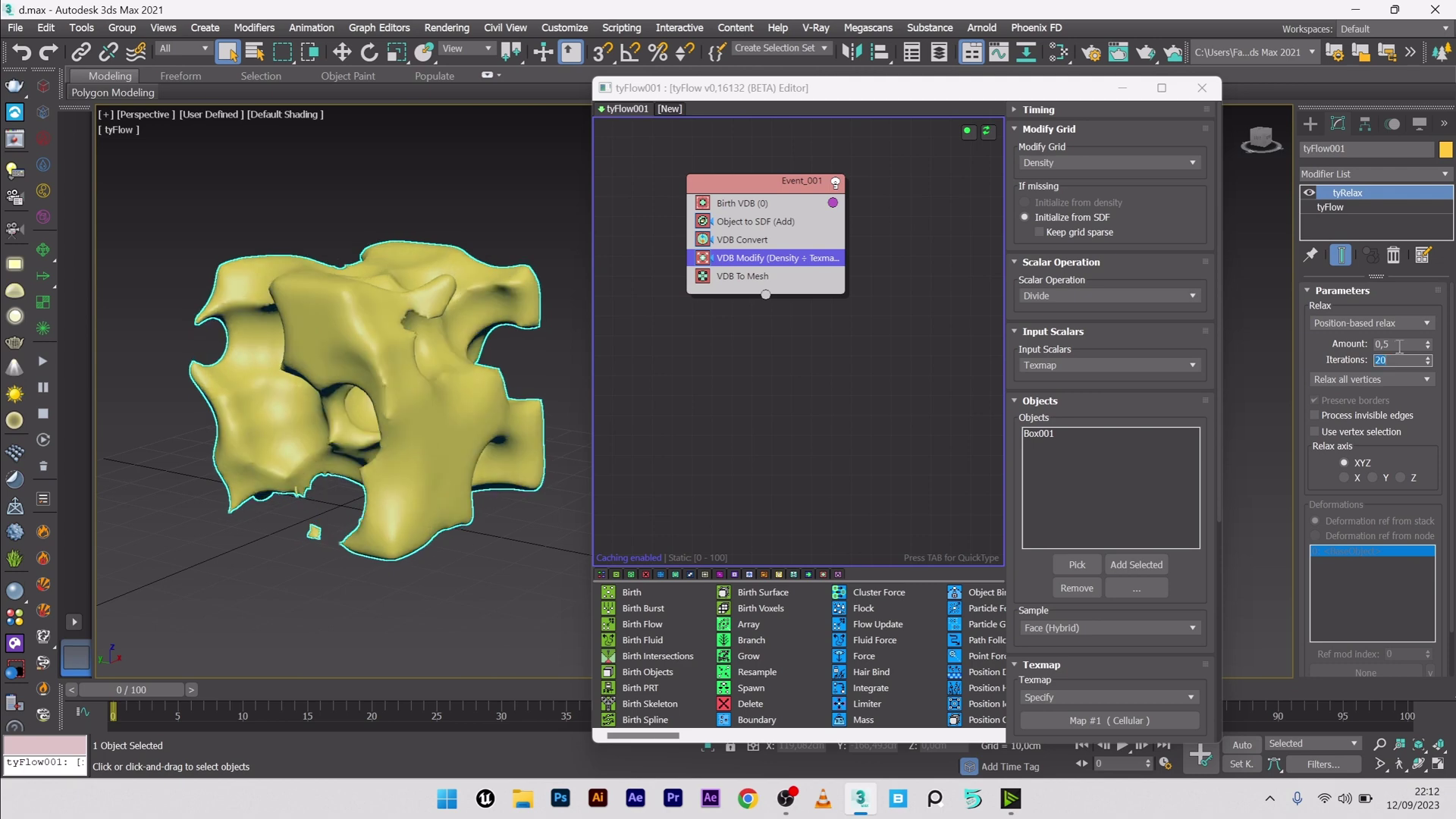
# Set the tyRelax Amount to 0,07 and Iterations to 40, and inspect the smoothed mesh from other angles.
pyautogui.click(1400, 346)
pyautogui.press('Return')
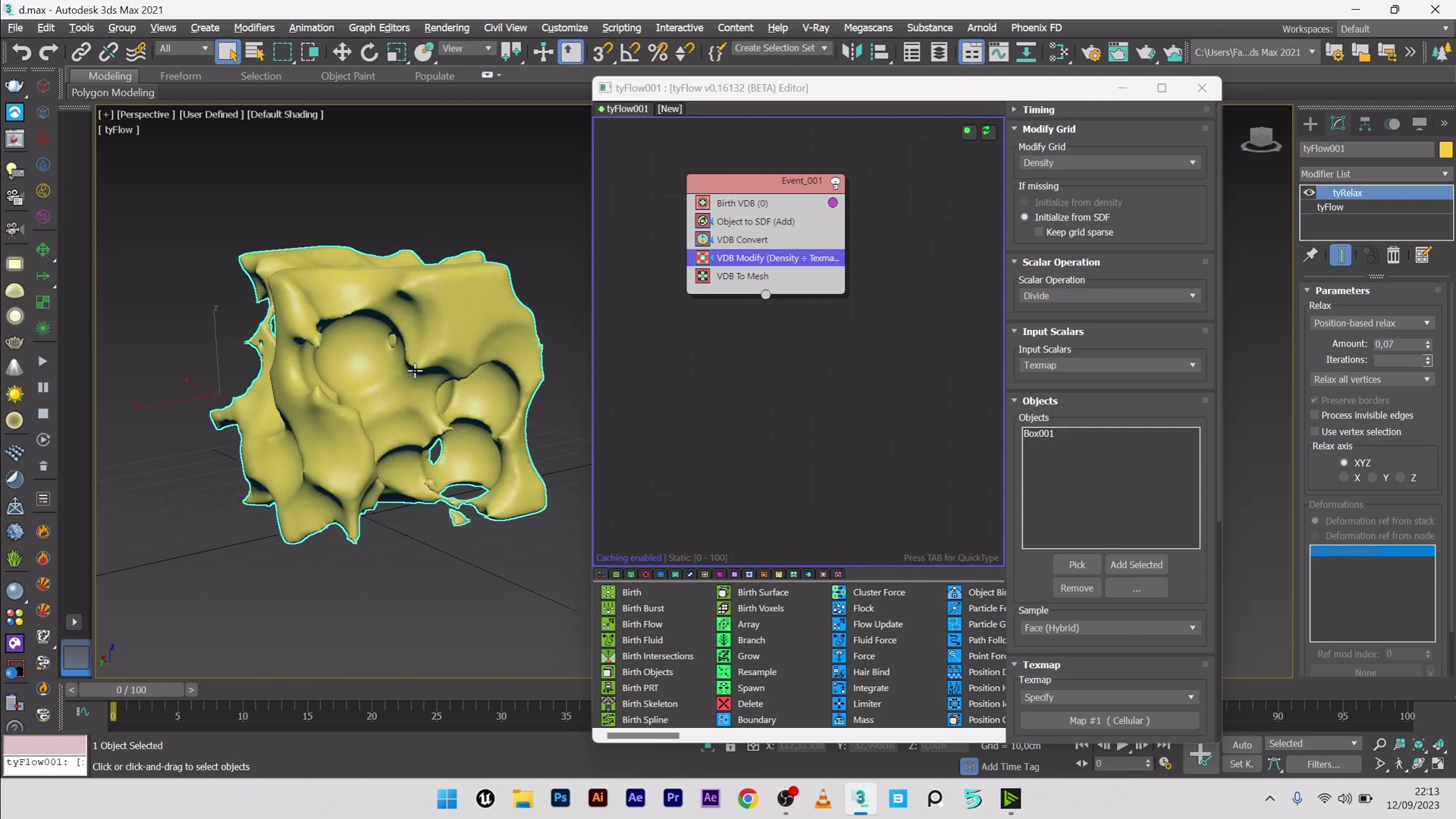
pyautogui.keyDown('alt'); pyautogui.moveTo(327, 375); pyautogui.dragTo(342, 227, button='middle'); pyautogui.keyUp('alt')
pyautogui.keyDown('alt'); pyautogui.moveTo(371, 368); pyautogui.dragTo(418, 368, button='middle'); pyautogui.keyUp('alt')
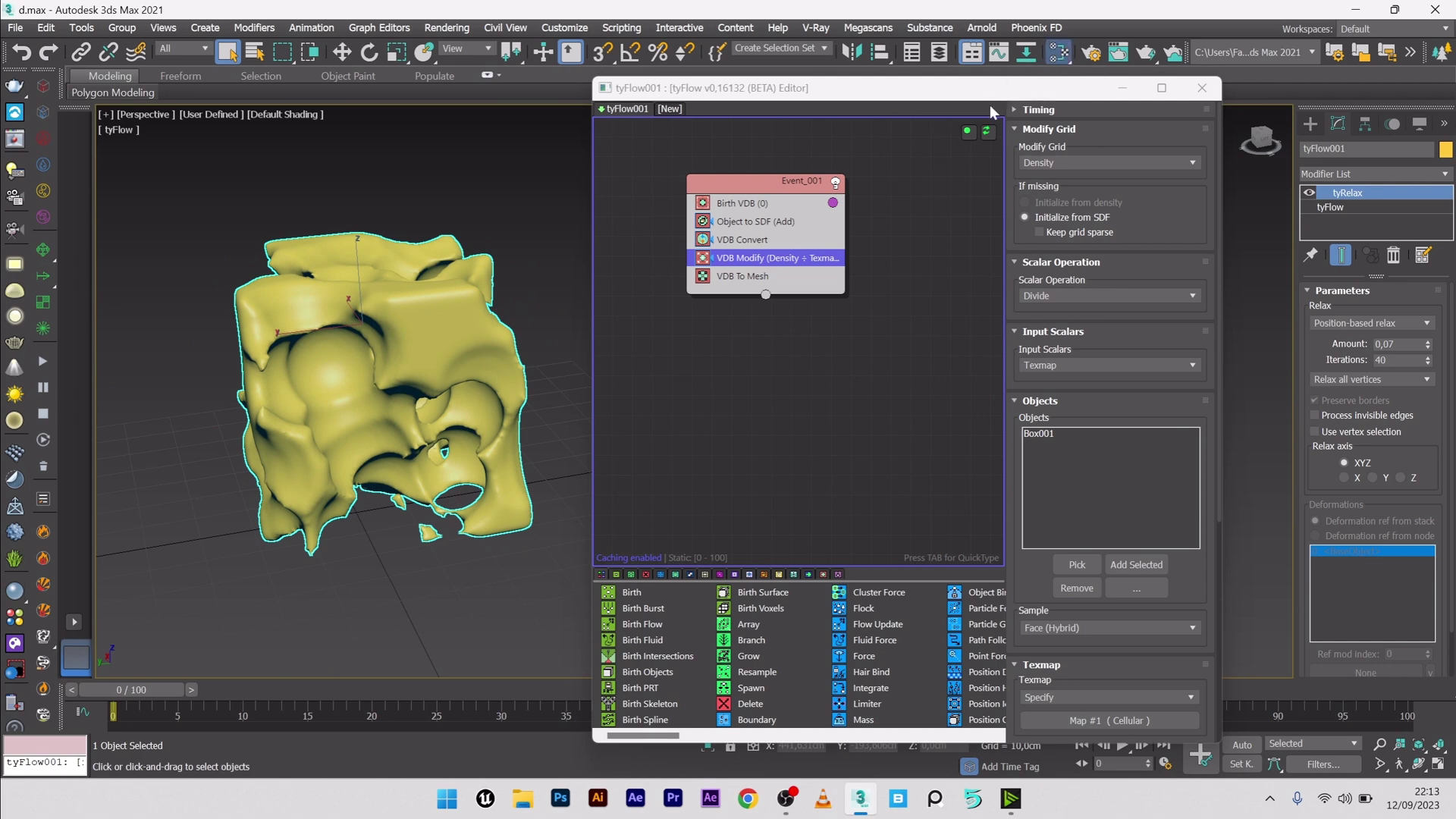
# Open the Cellular map's parameters in the Slate Material Editor and turn on Auto Key at frame 80.
pyautogui.press('m')
pyautogui.moveTo(779, 286); pyautogui.dragTo(513, 58)
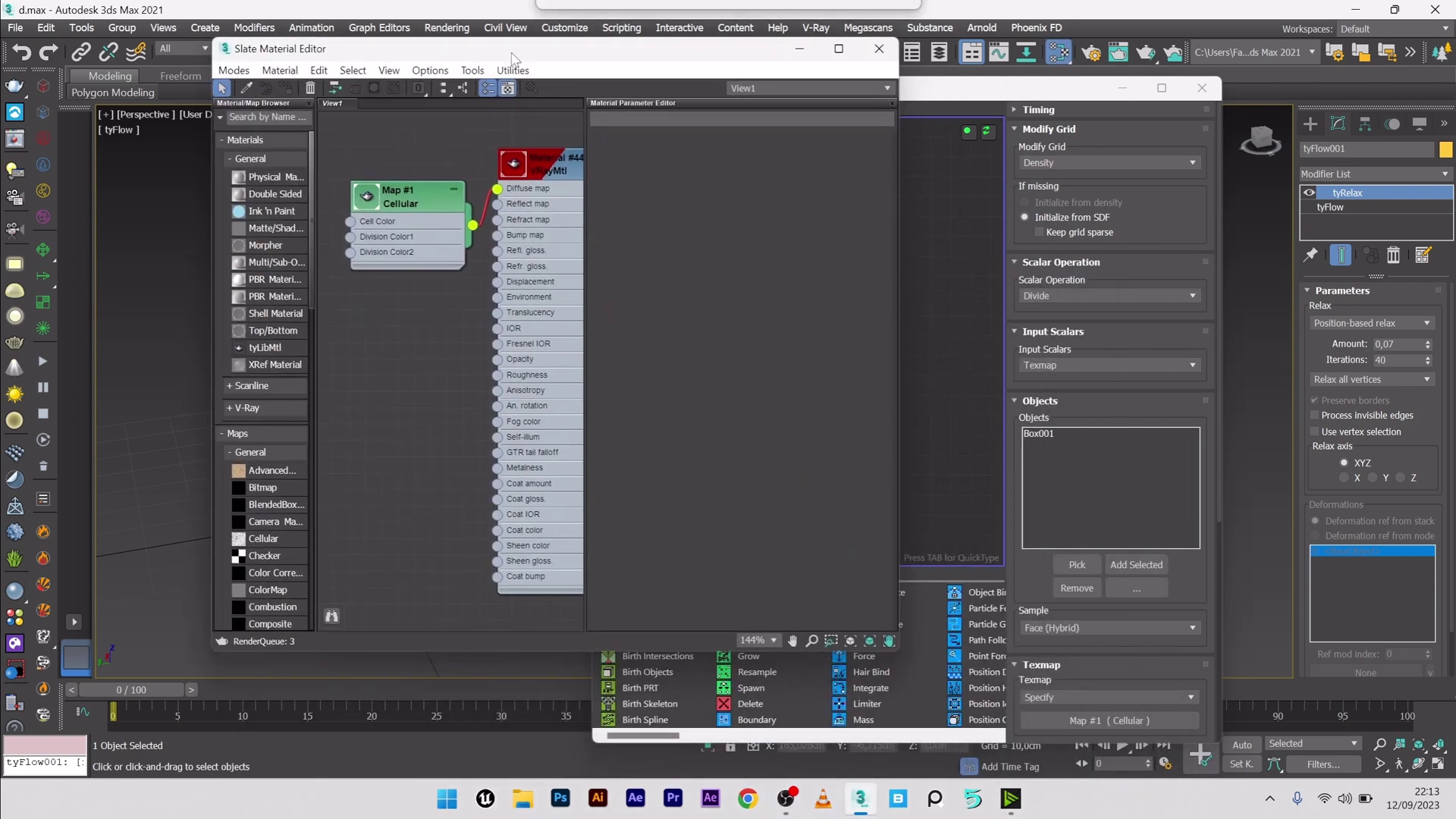
pyautogui.doubleClick(414, 212)
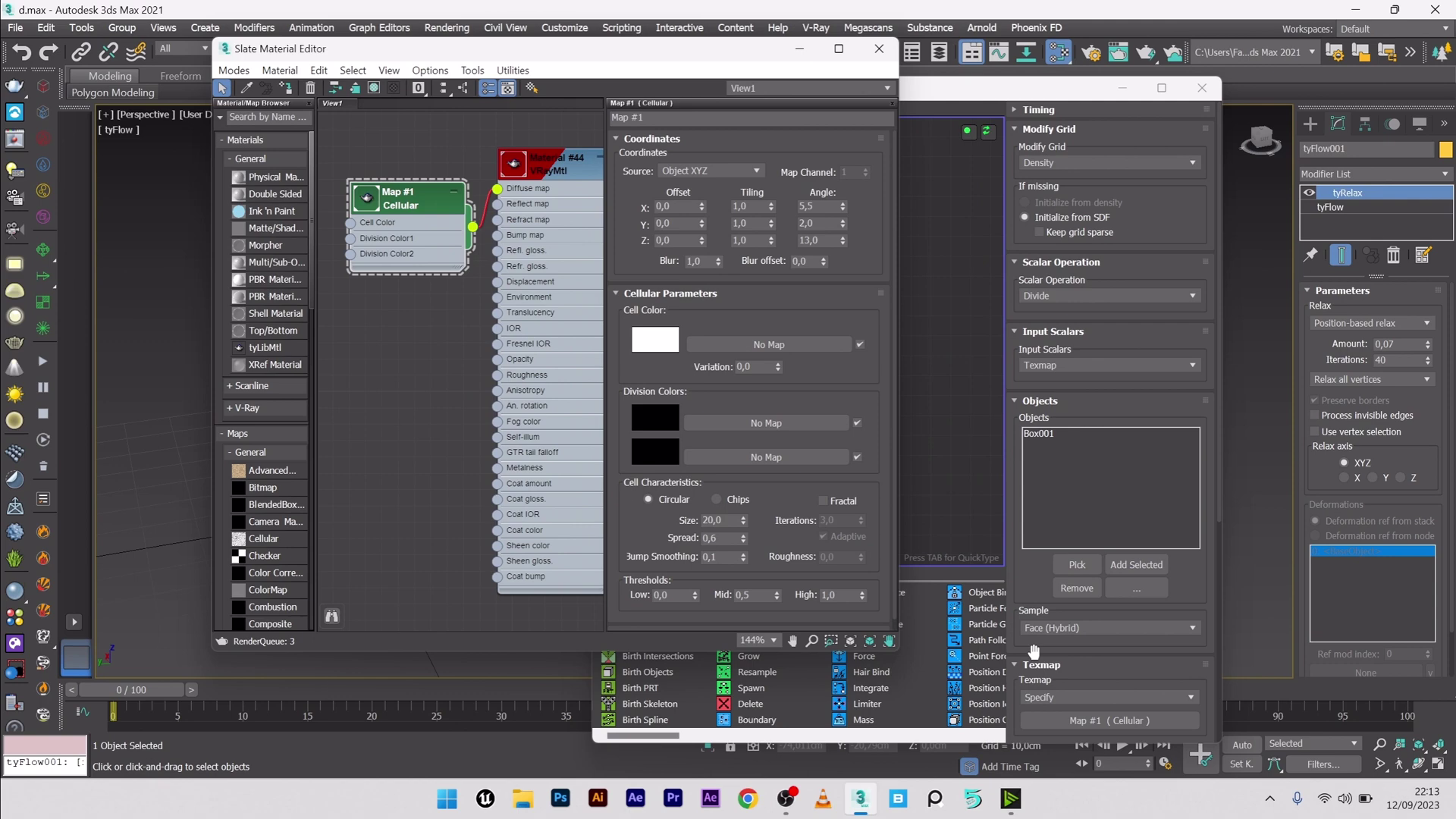
pyautogui.click(1123, 88)
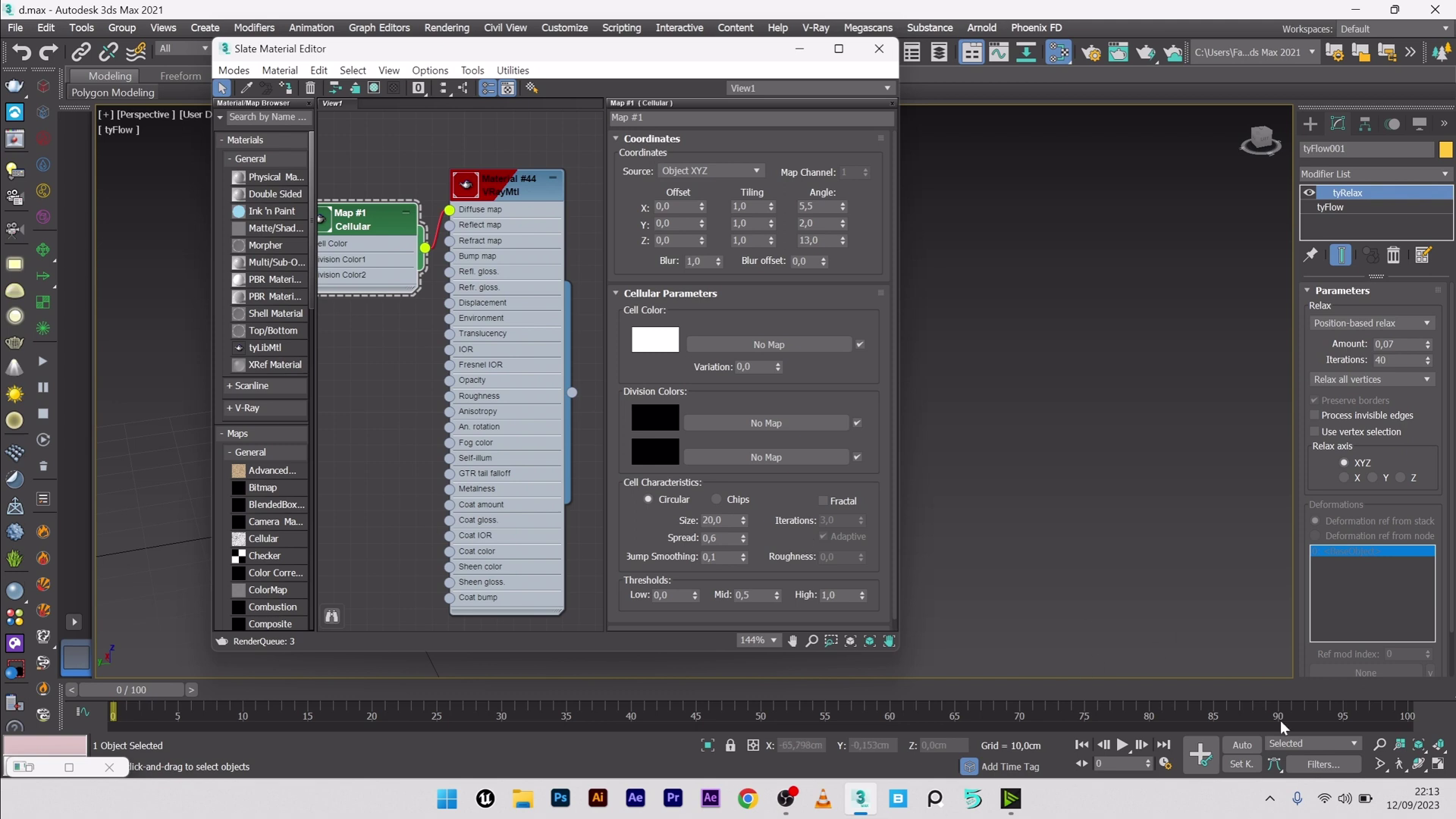
pyautogui.click(1242, 745)
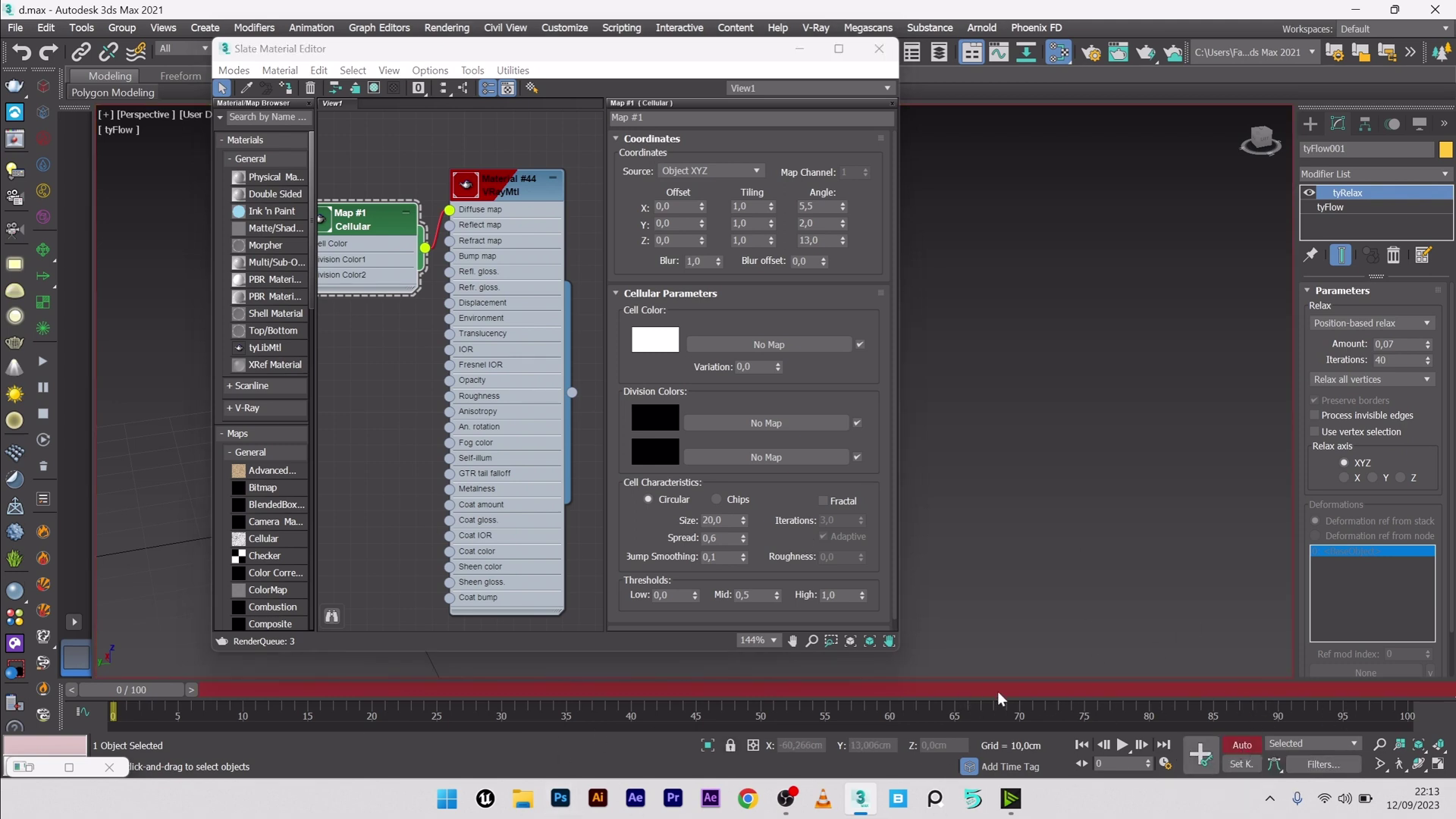
pyautogui.click(1151, 684)
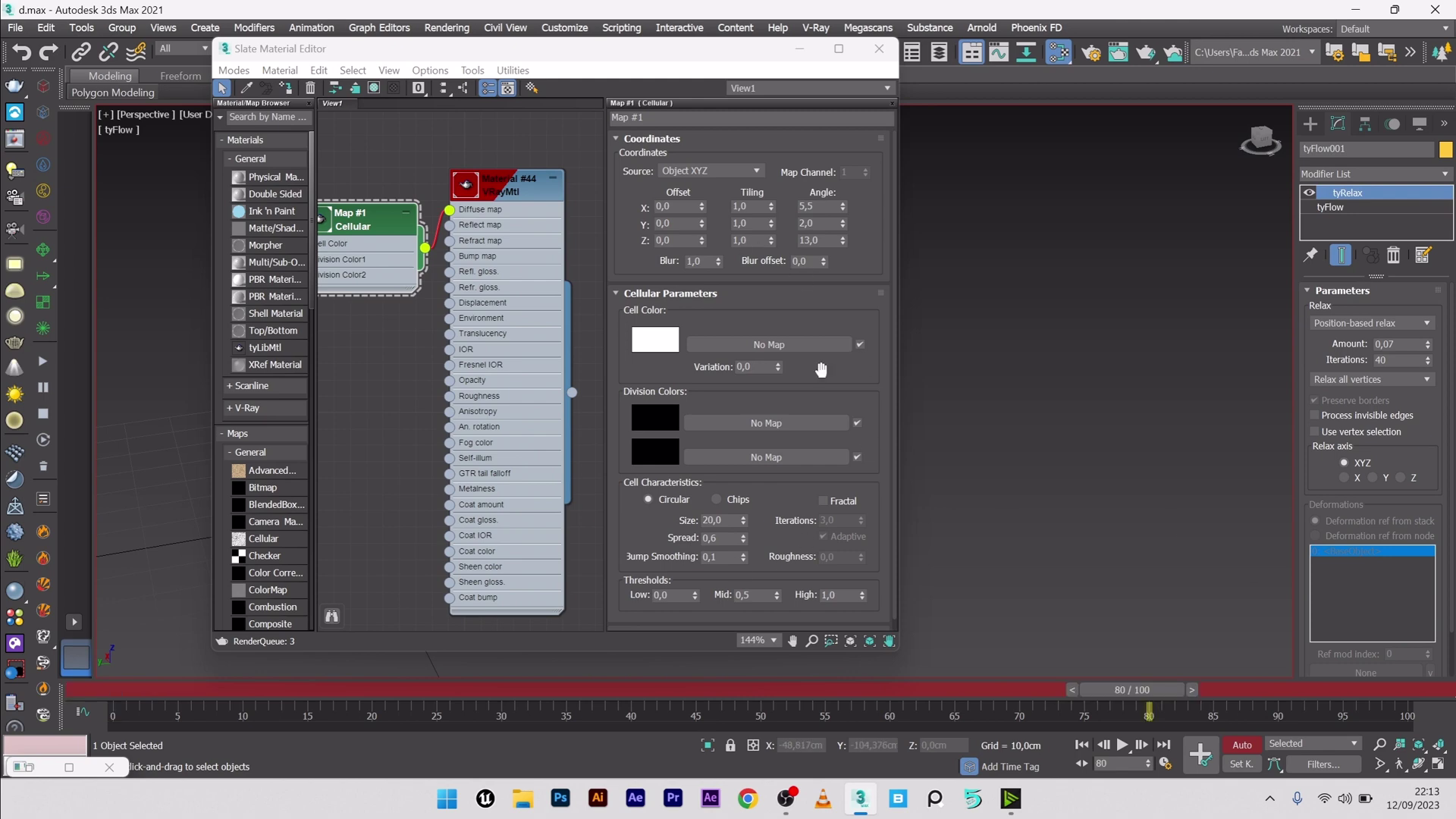
# Open the Layer Explorer, hide tyFlow001 and show the textured Box001 beside the Slate Material Editor.
pyautogui.moveTo(736, 64); pyautogui.dragTo(929, 109)
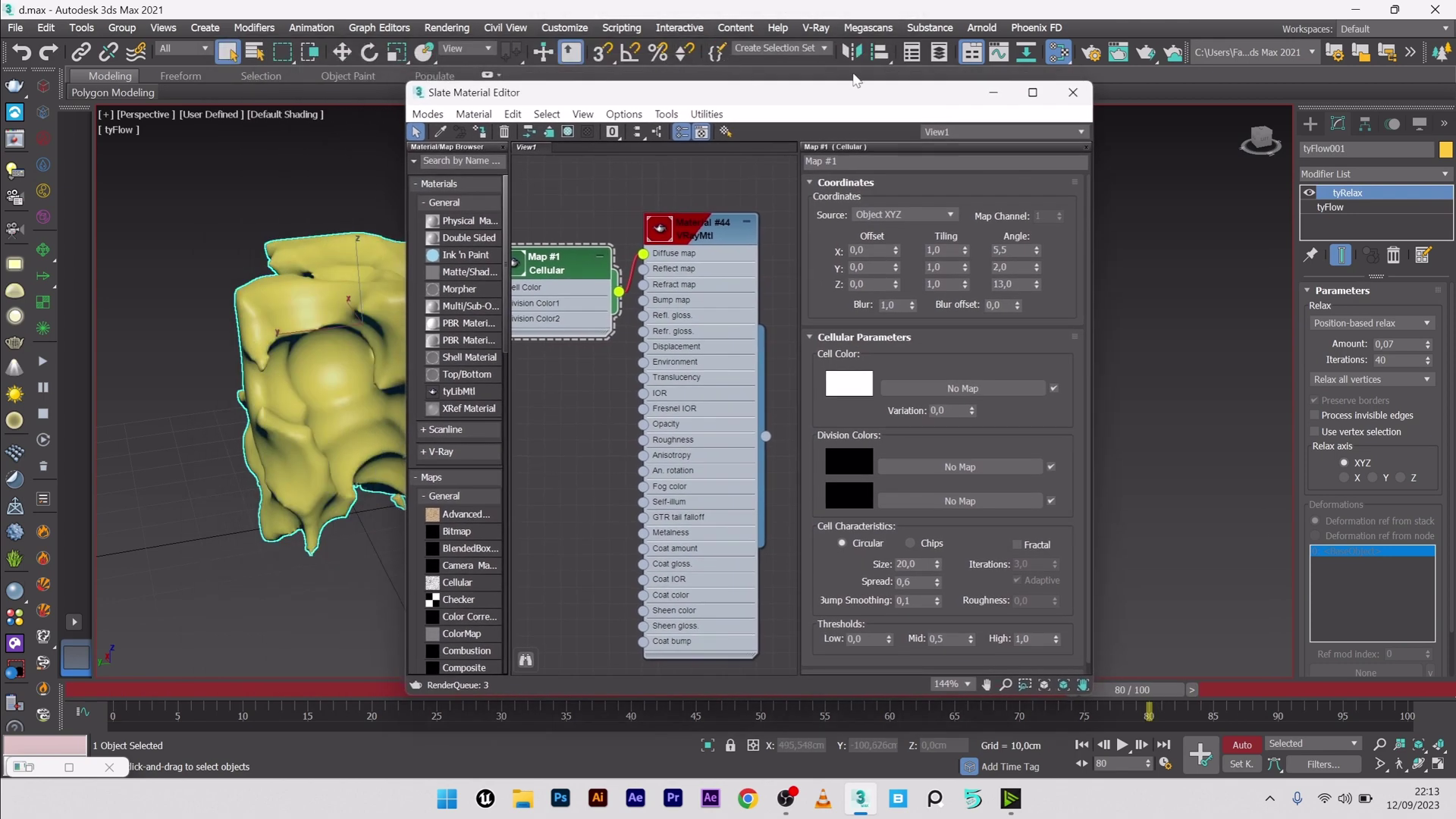
pyautogui.click(938, 52)
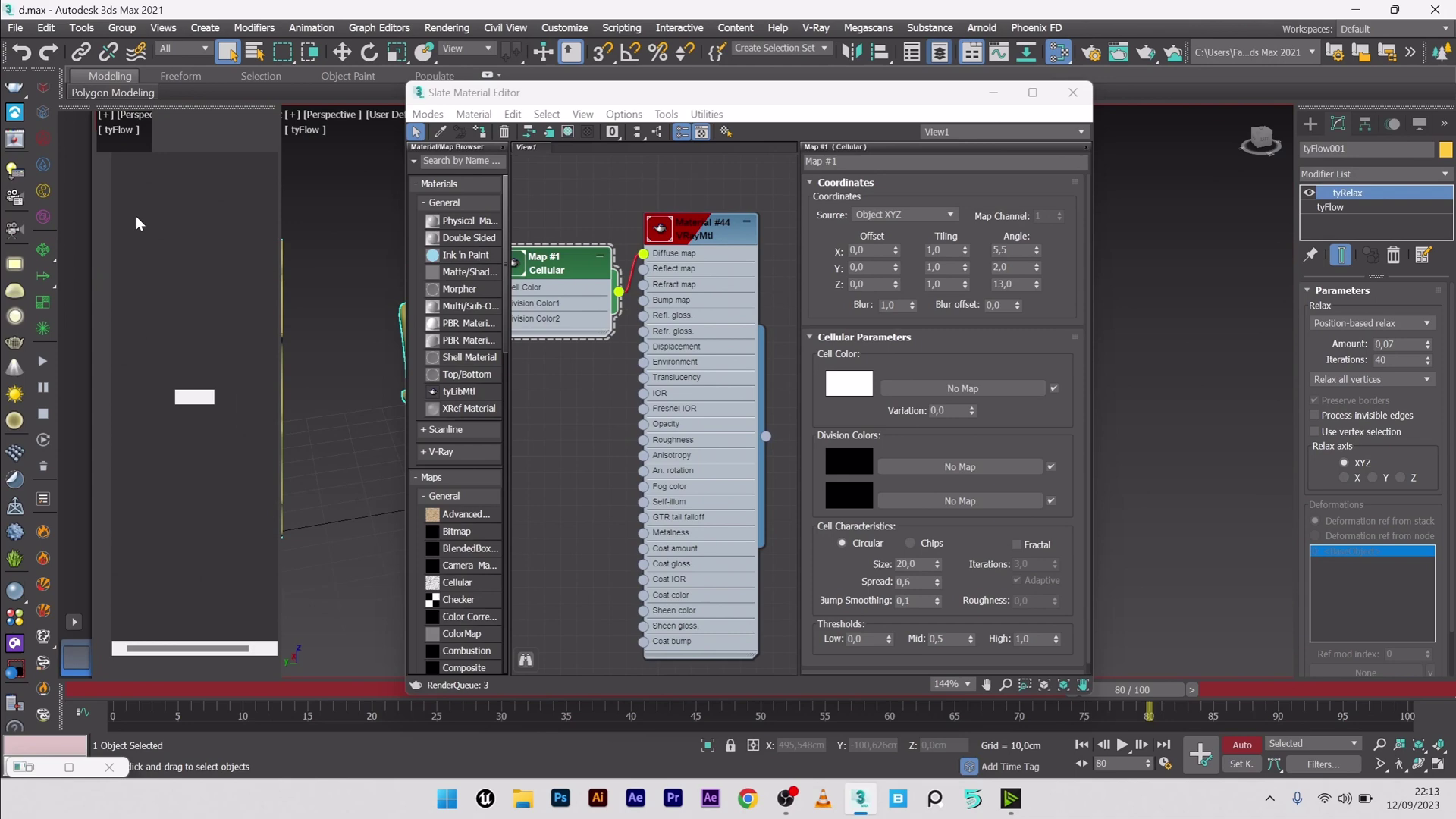
pyautogui.click(139, 204)
pyautogui.moveTo(588, 90); pyautogui.dragTo(794, 73)
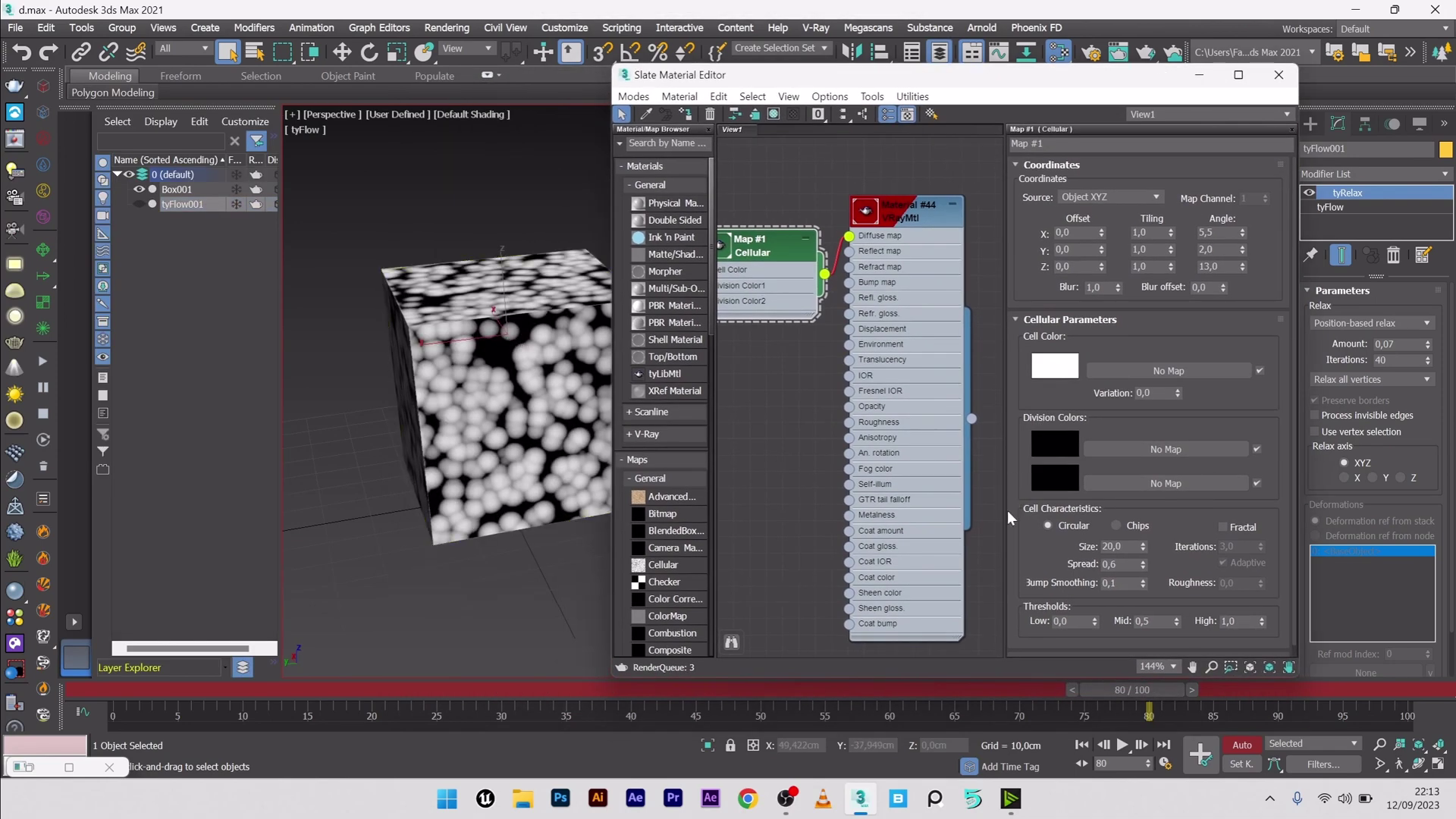
# Key the Cellular map's X Angle to 19,9 and X Offset to 105,6 at frame 80, and turn off Auto Key.
pyautogui.moveTo(1242, 235); pyautogui.dragTo(1331, 128)
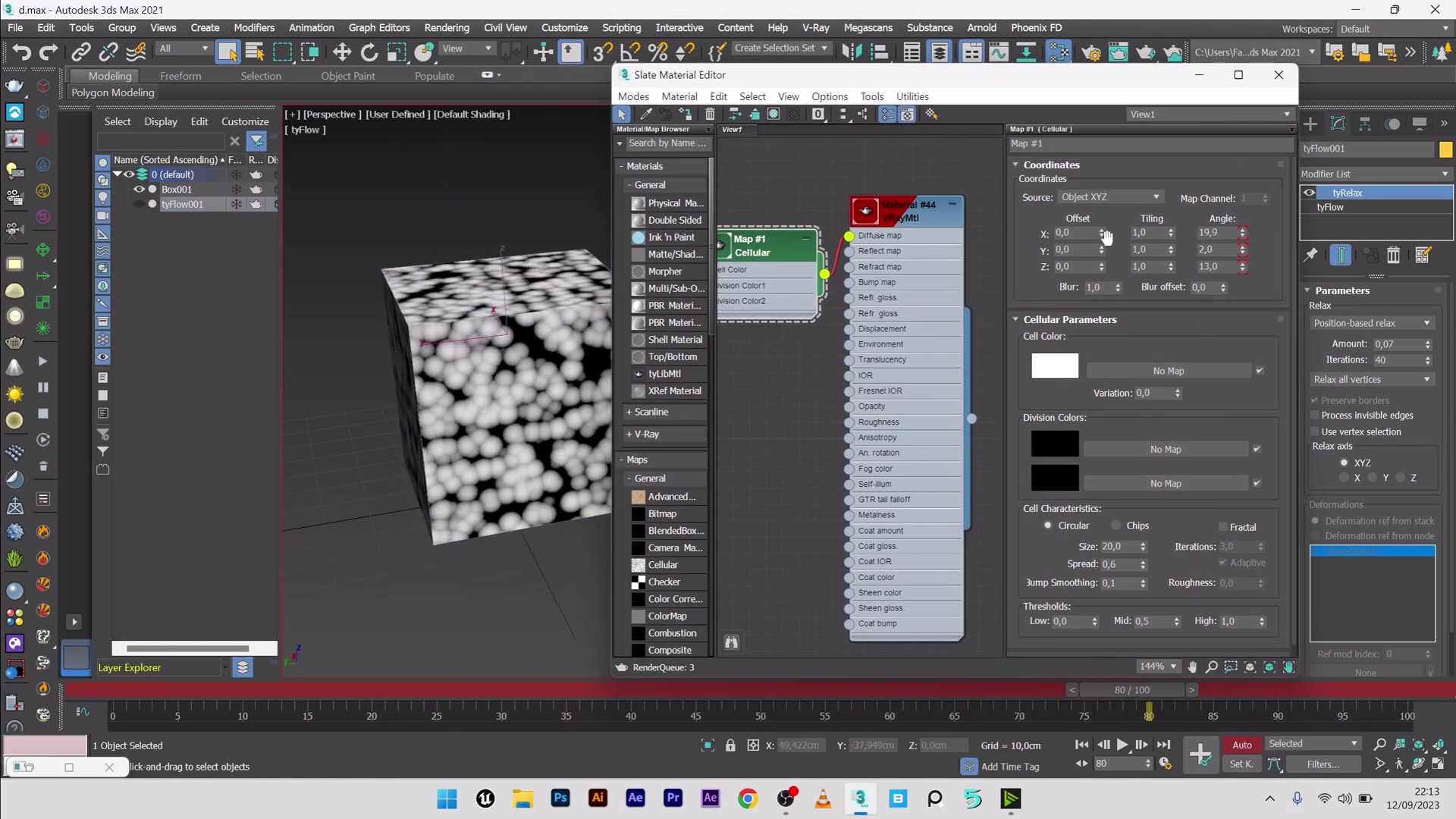
pyautogui.moveTo(1103, 232); pyautogui.dragTo(125, 718)
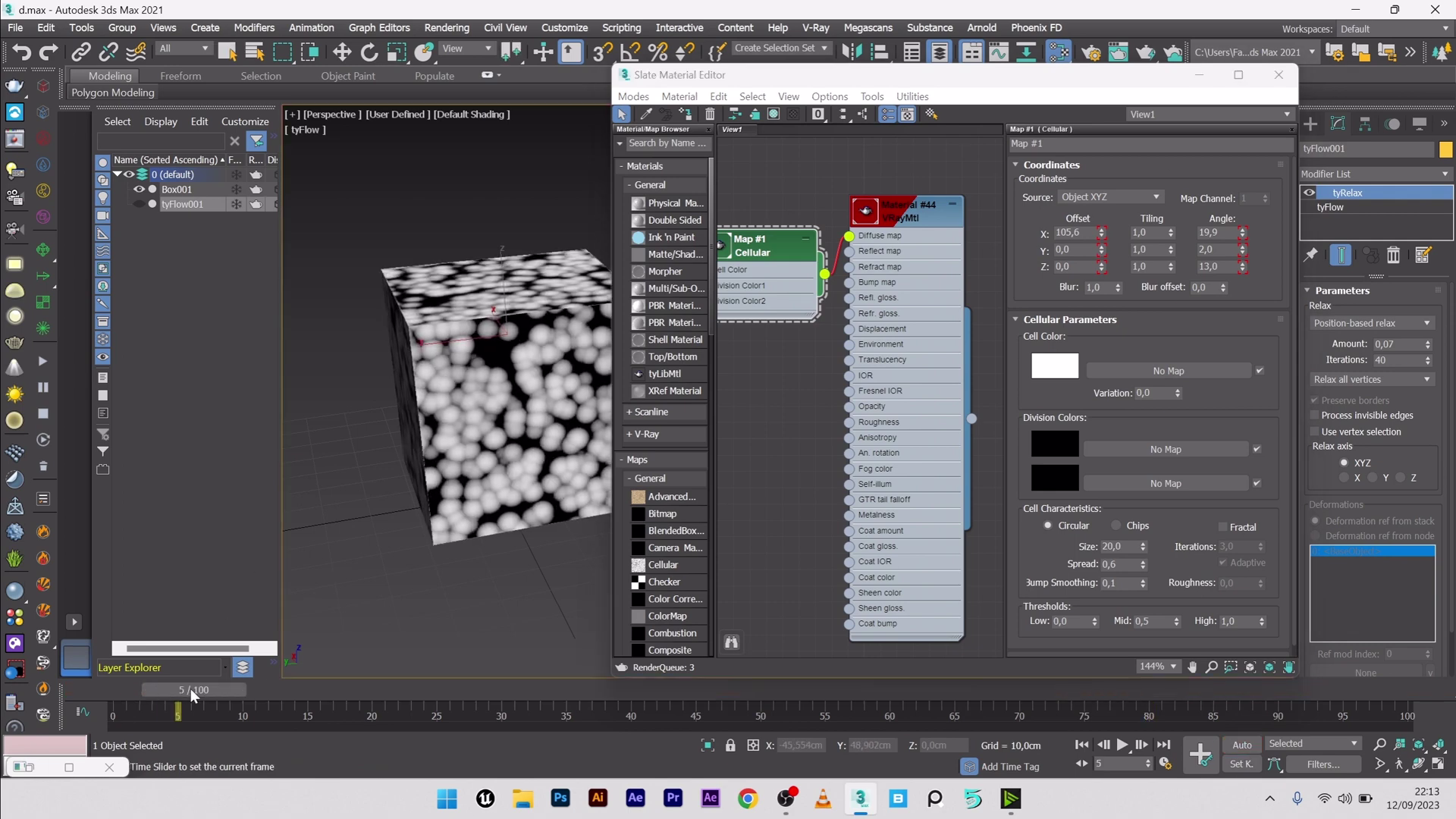
# Add a UVW Map modifier with Box mapping to Box001 and scrub the timeline to check the animated texture.
pyautogui.click(1372, 173)
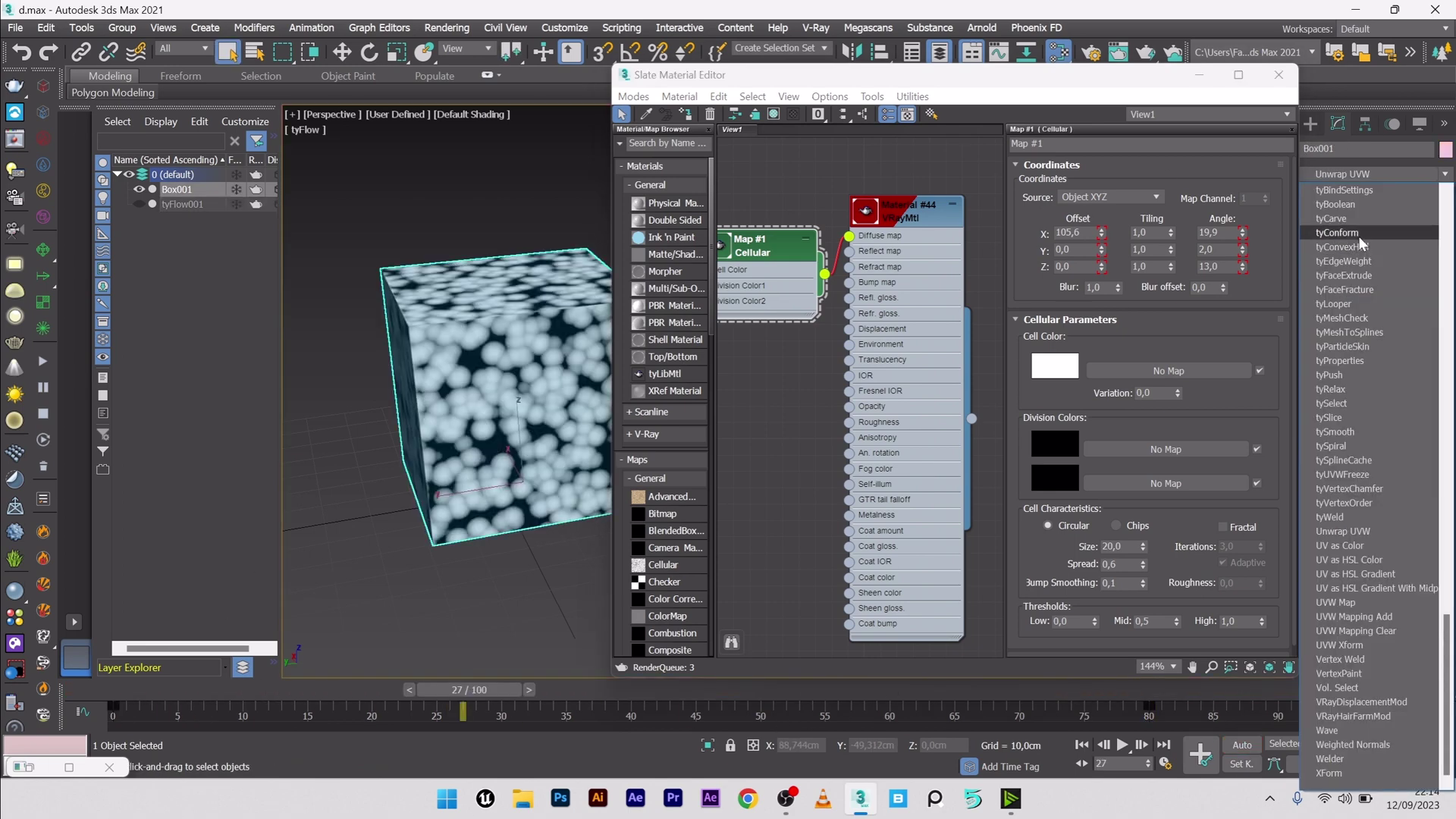
pyautogui.click(1331, 599)
pyautogui.click(1340, 390)
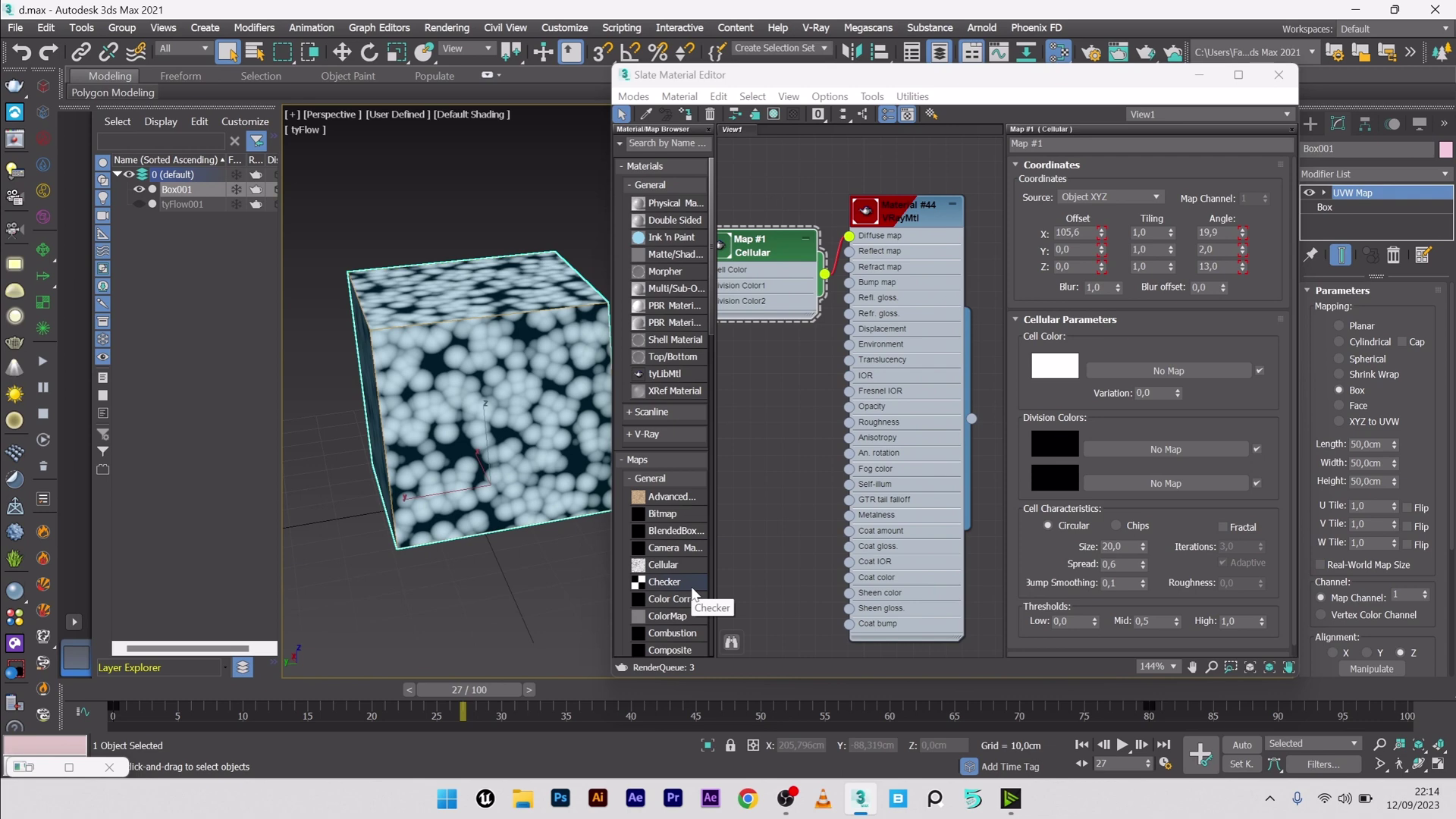
pyautogui.moveTo(470, 690); pyautogui.dragTo(431, 691)
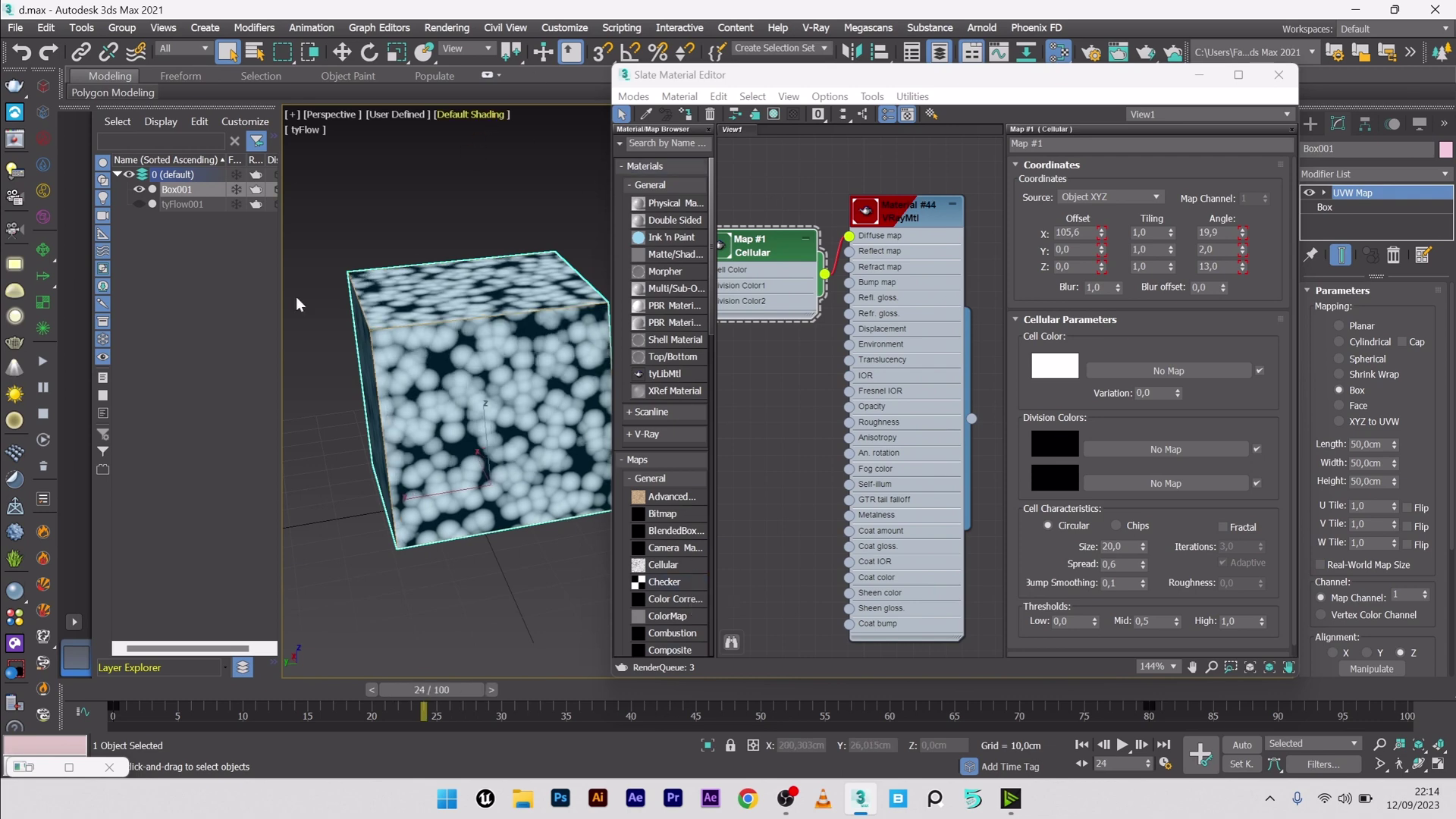
pyautogui.click(1199, 75)
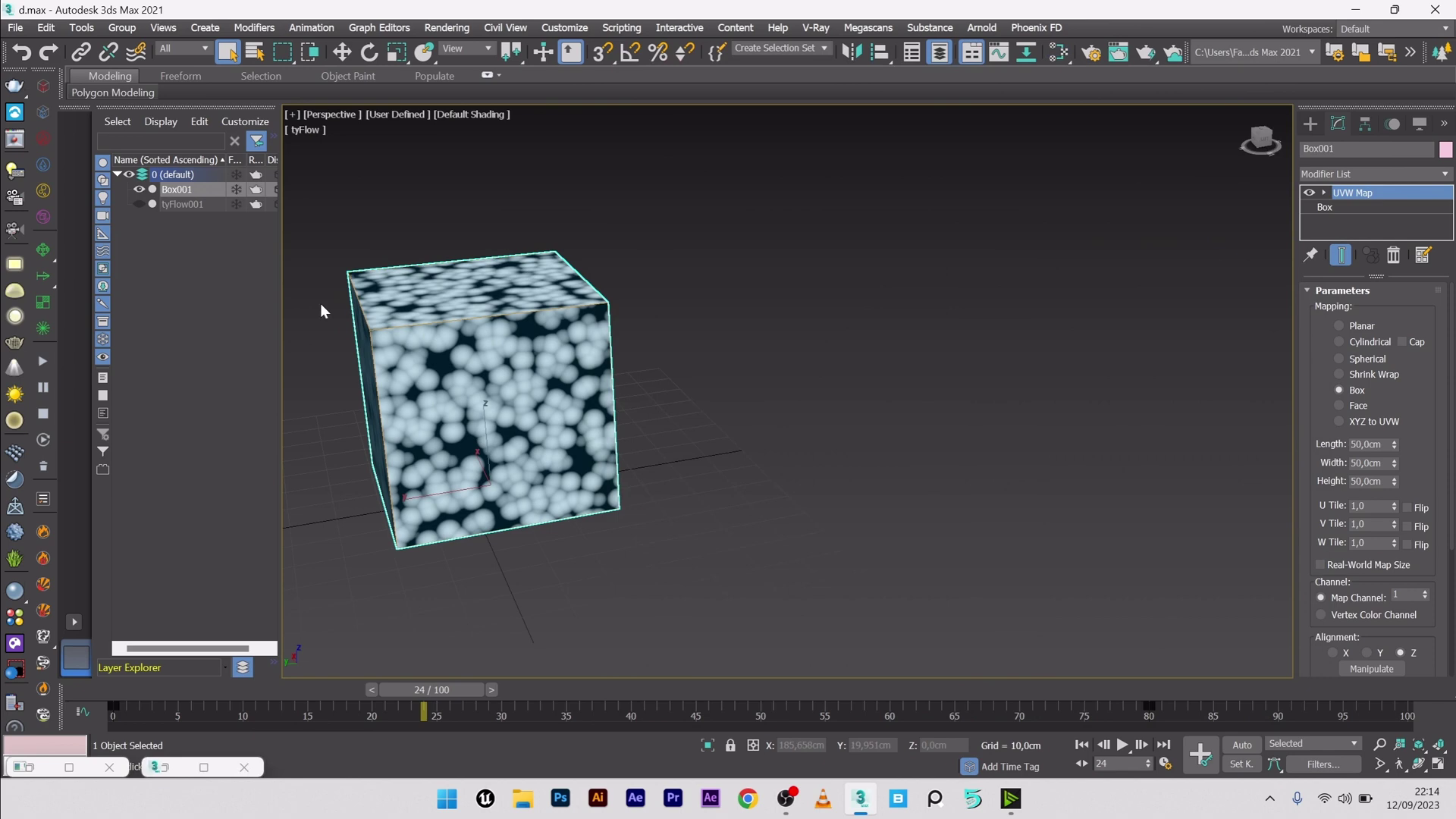
# Open the Curve Editor for Box001 and expand its material's Diffuse map to the Offset and Angle tracks under Coordinates.
pyautogui.moveTo(1218, 716); pyautogui.dragTo(6, 797)
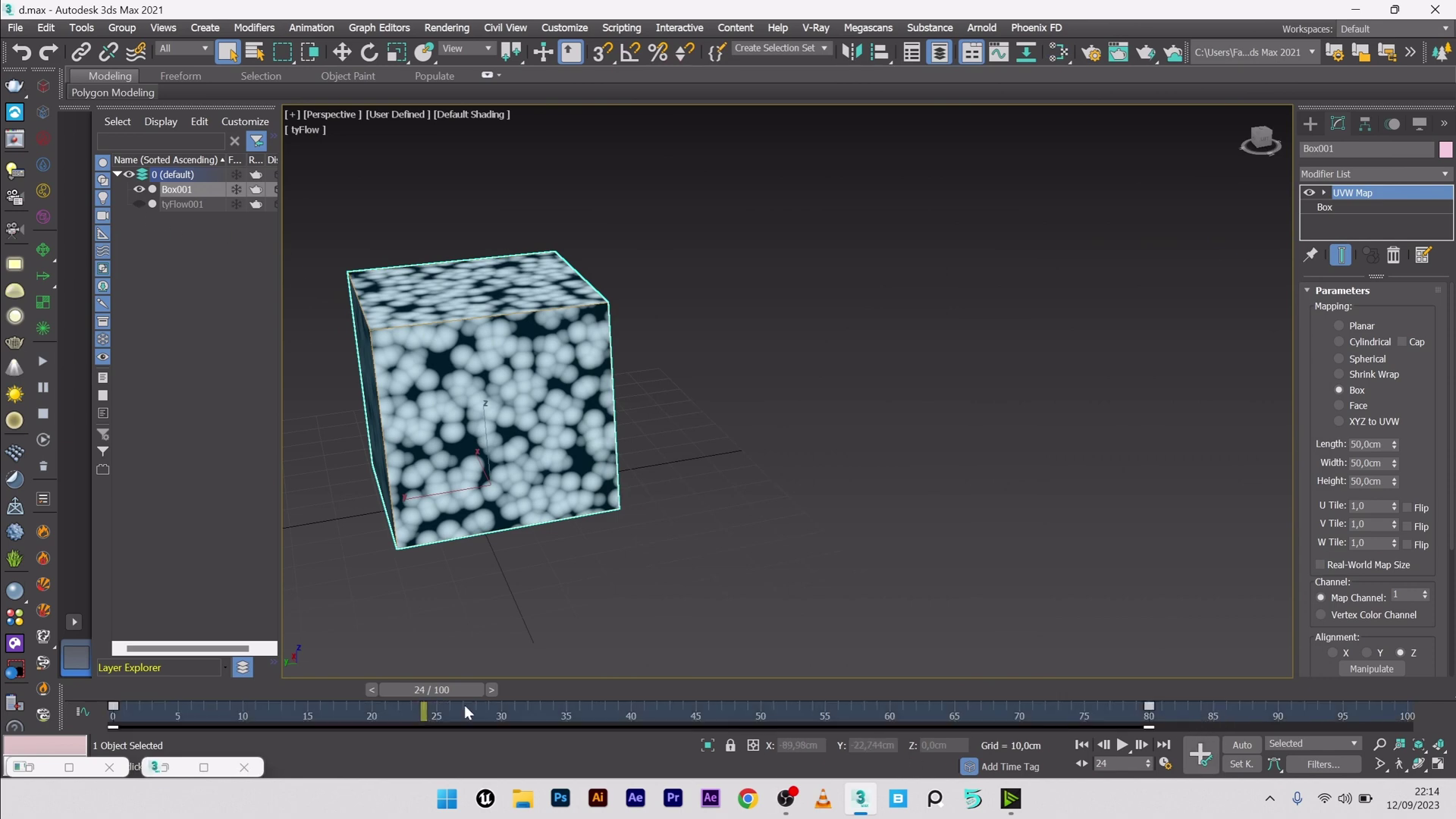
pyautogui.click(380, 27)
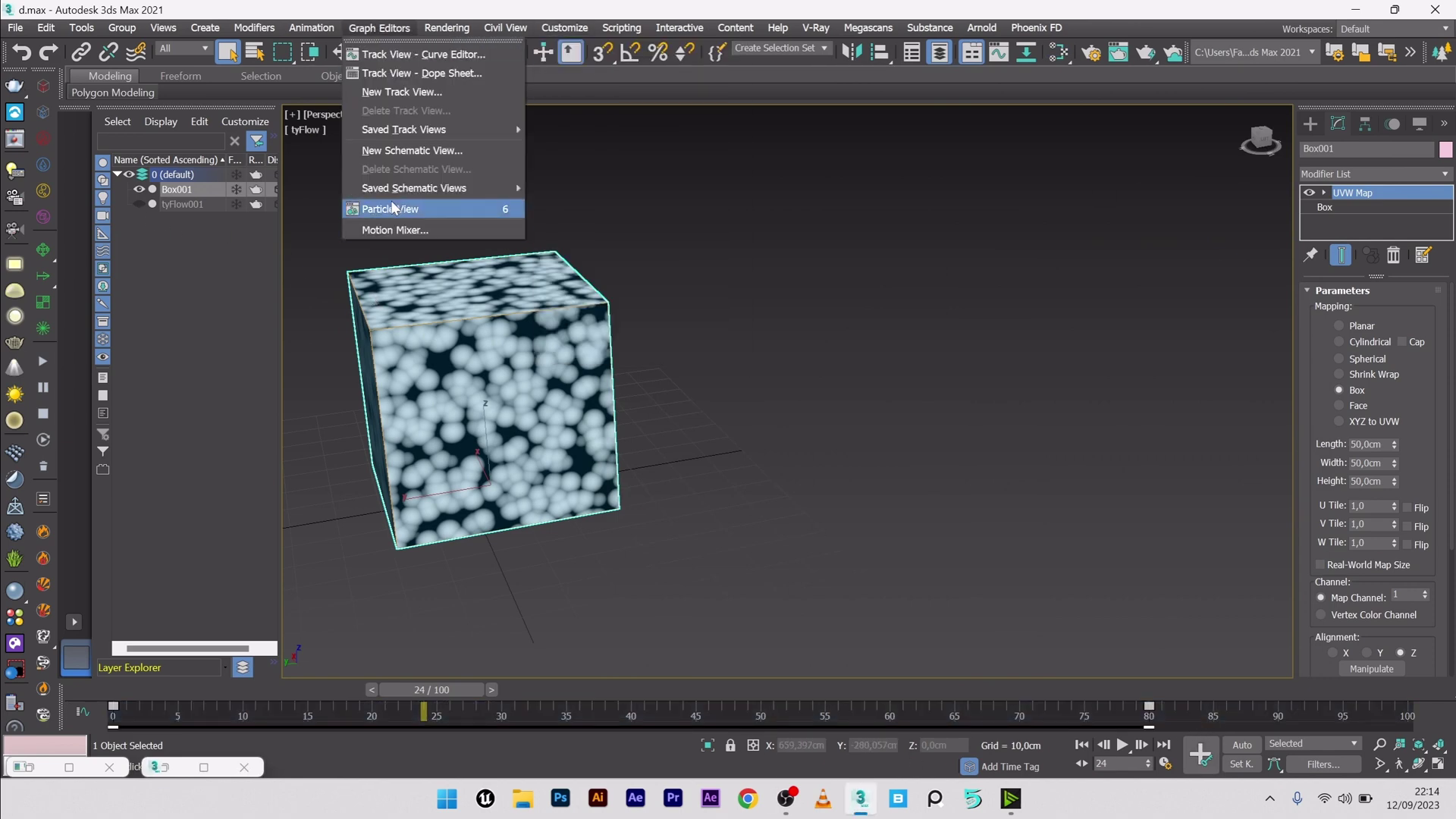
pyautogui.click(410, 54)
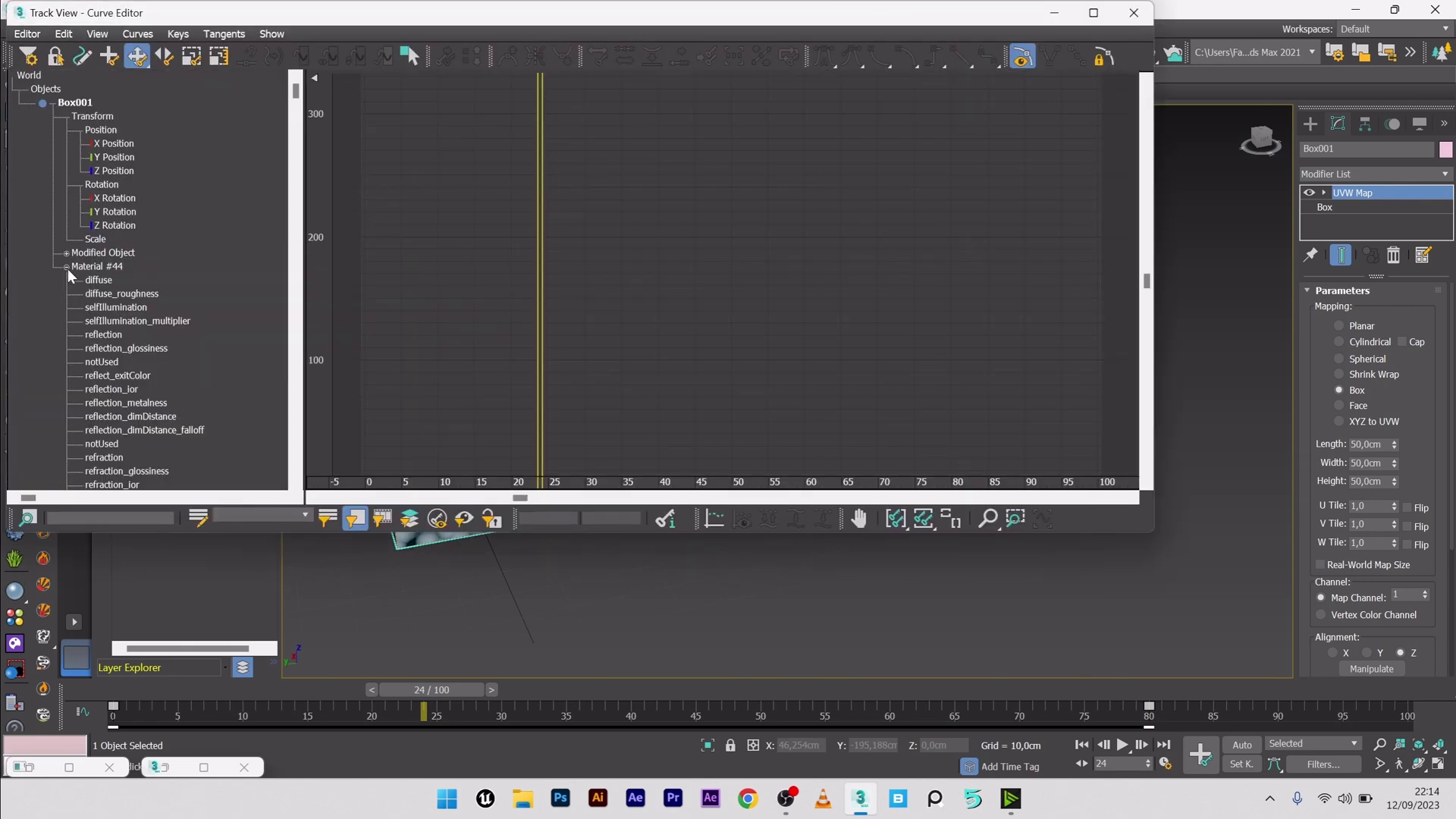
pyautogui.moveTo(295, 95); pyautogui.dragTo(267, 421)
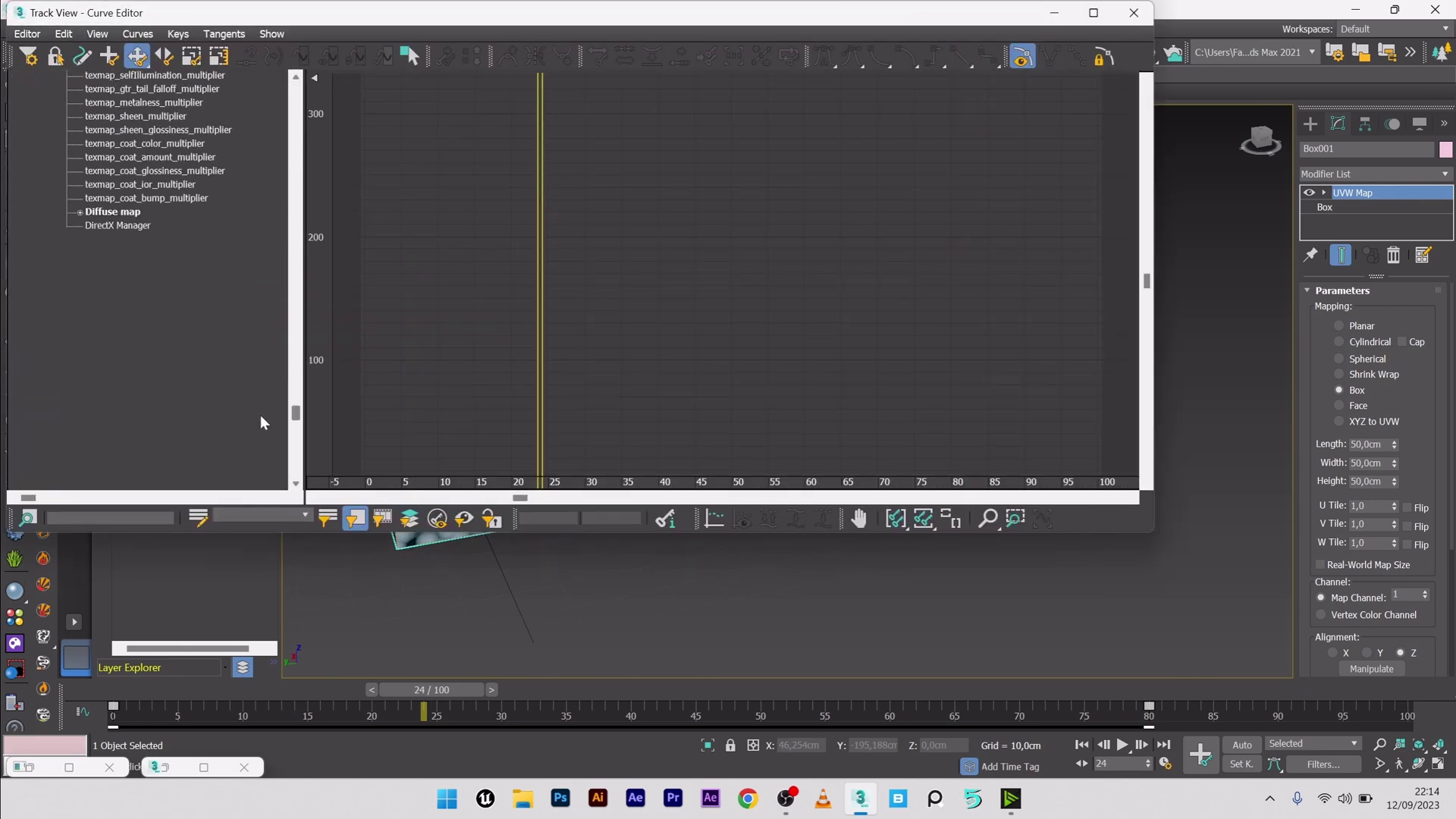
pyautogui.click(80, 213)
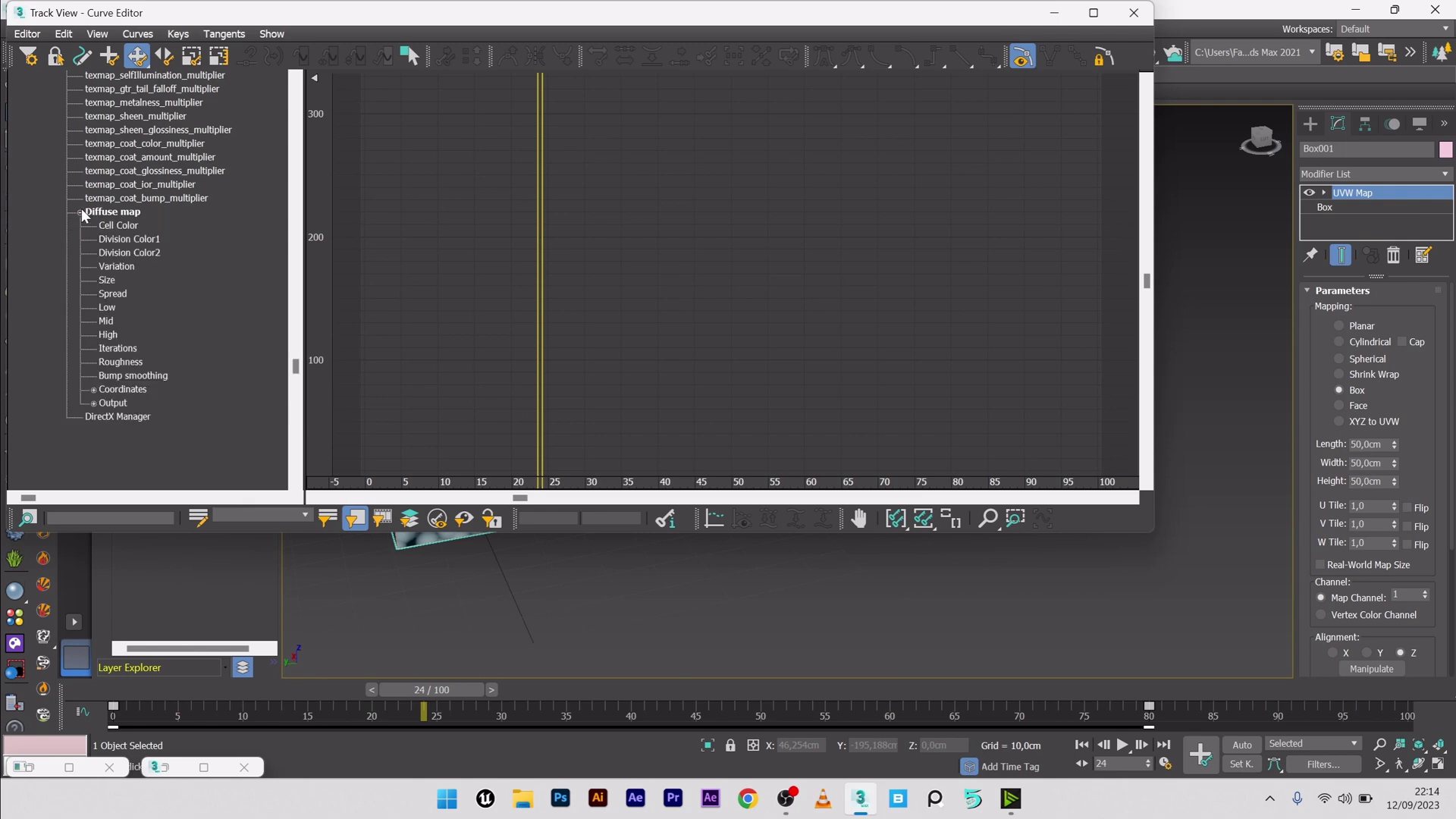
pyautogui.click(94, 389)
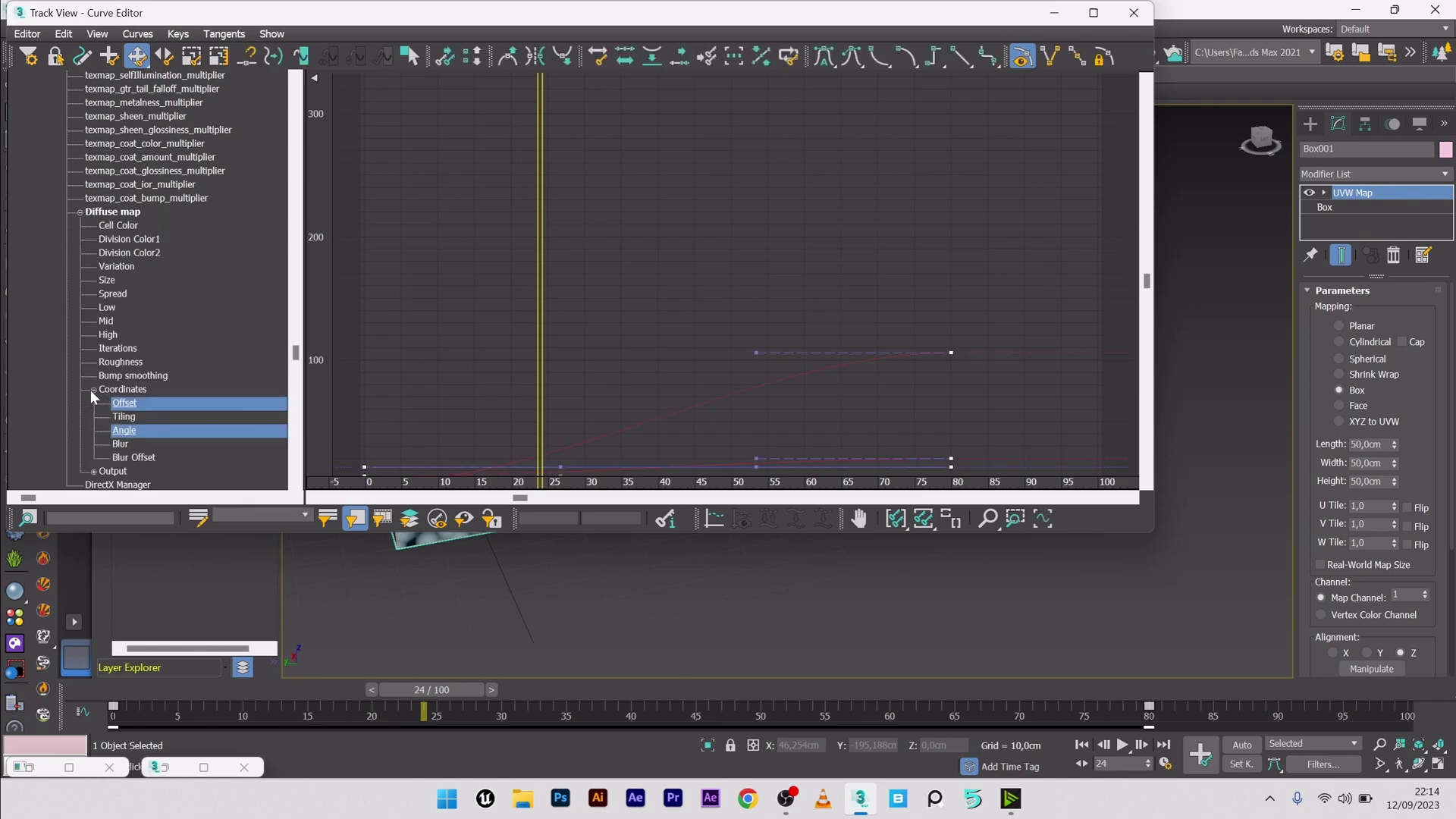
# Set the Offset and Angle keys to linear tangents and minimize the Curve Editor.
pyautogui.moveTo(676, 399); pyautogui.dragTo(680, 275, button='middle')
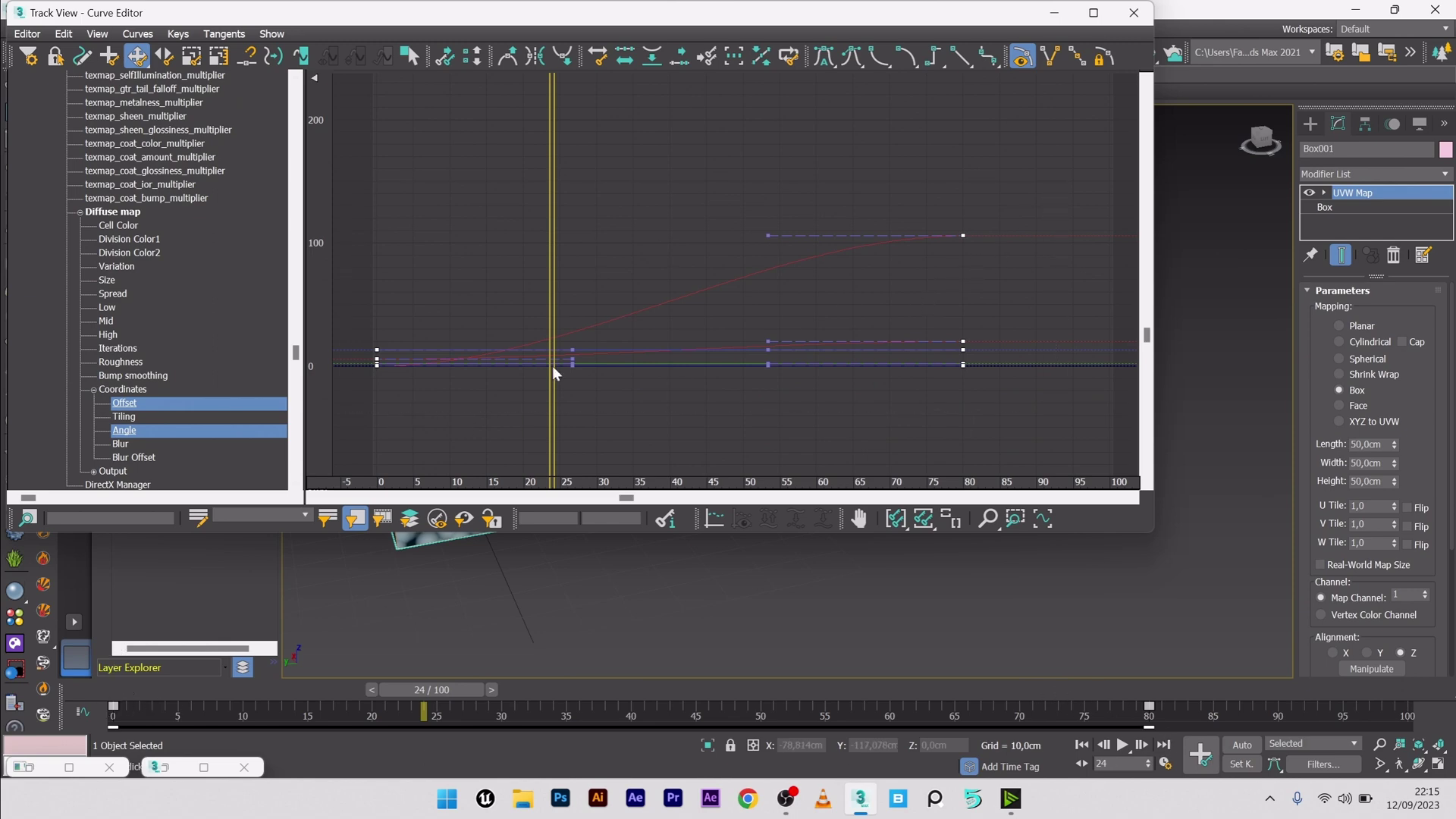
pyautogui.click(964, 63)
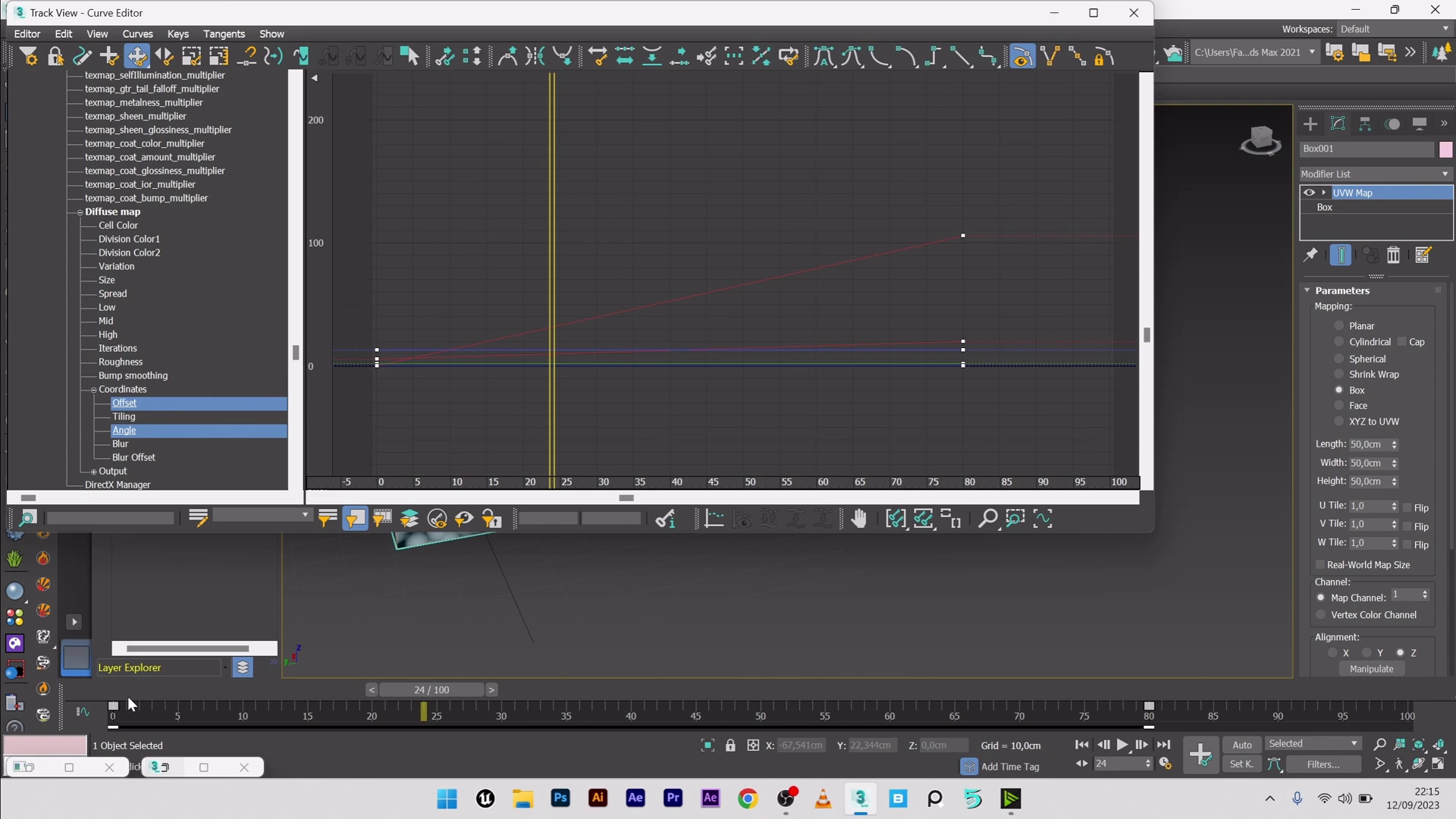
pyautogui.click(1053, 13)
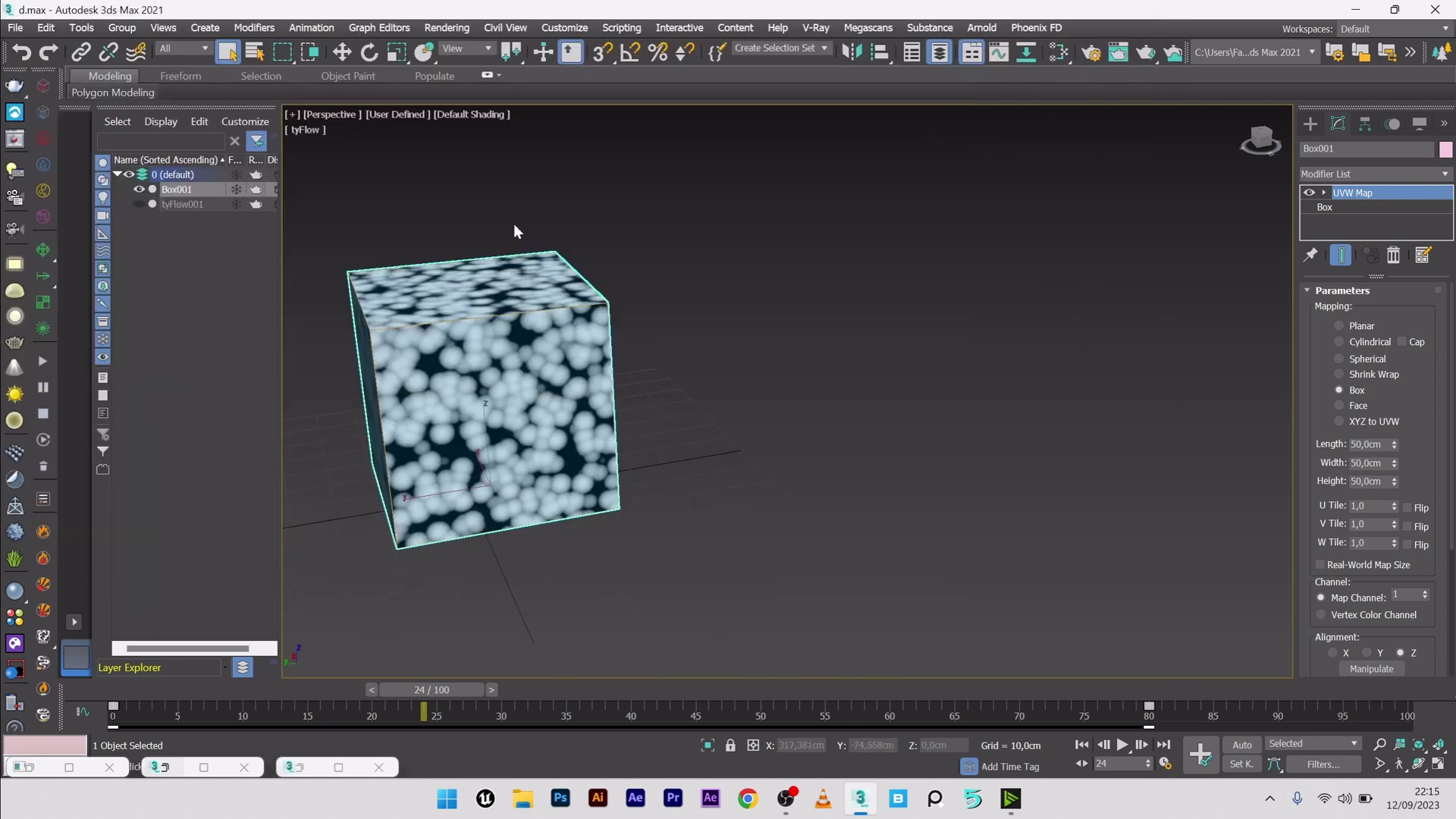
# Show tyFlow001 instead of Box001, scrub the timeline, and open the flow's editor beside the mesh.
pyautogui.click(139, 190)
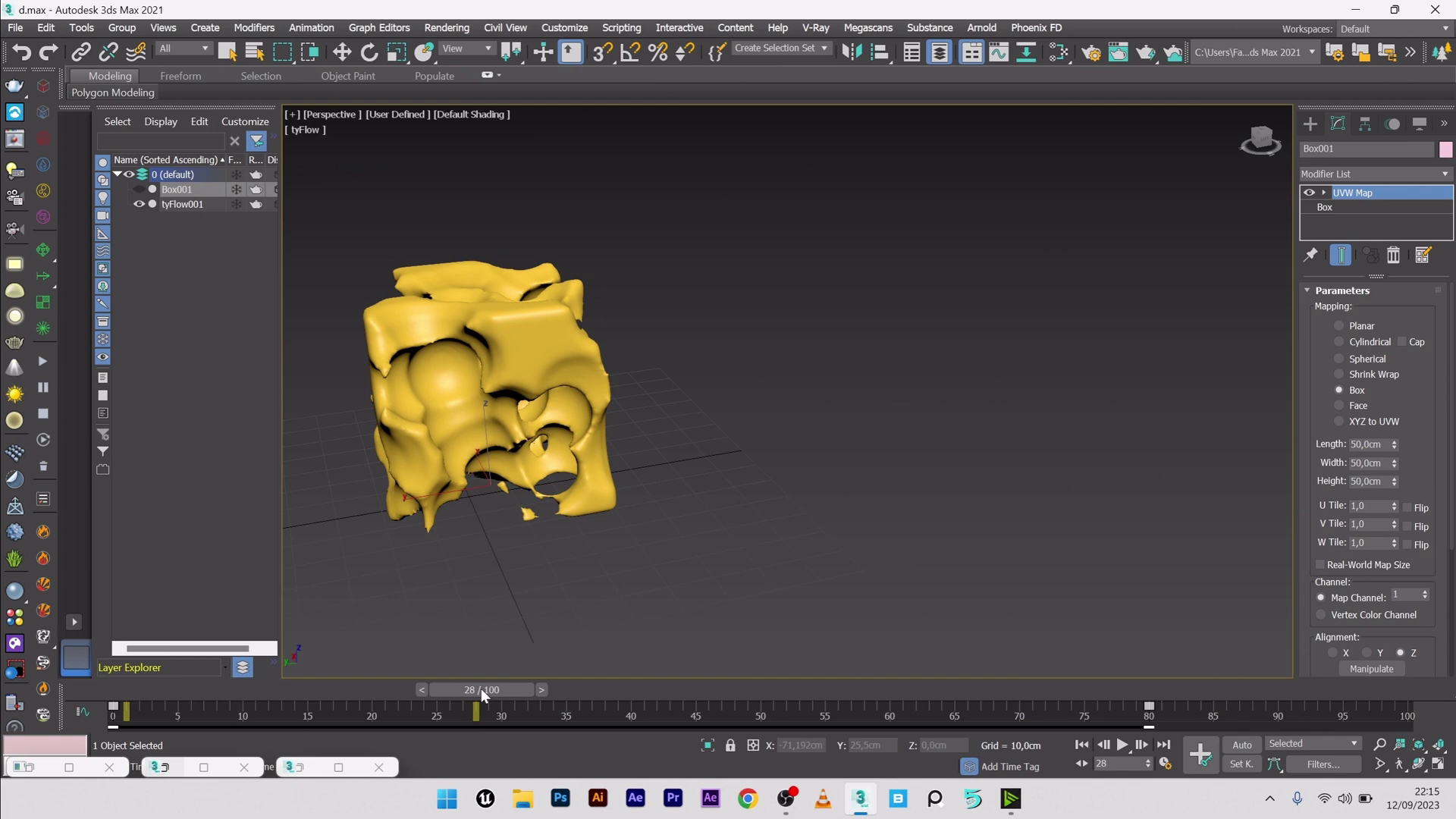
pyautogui.moveTo(481, 689); pyautogui.dragTo(332, 689)
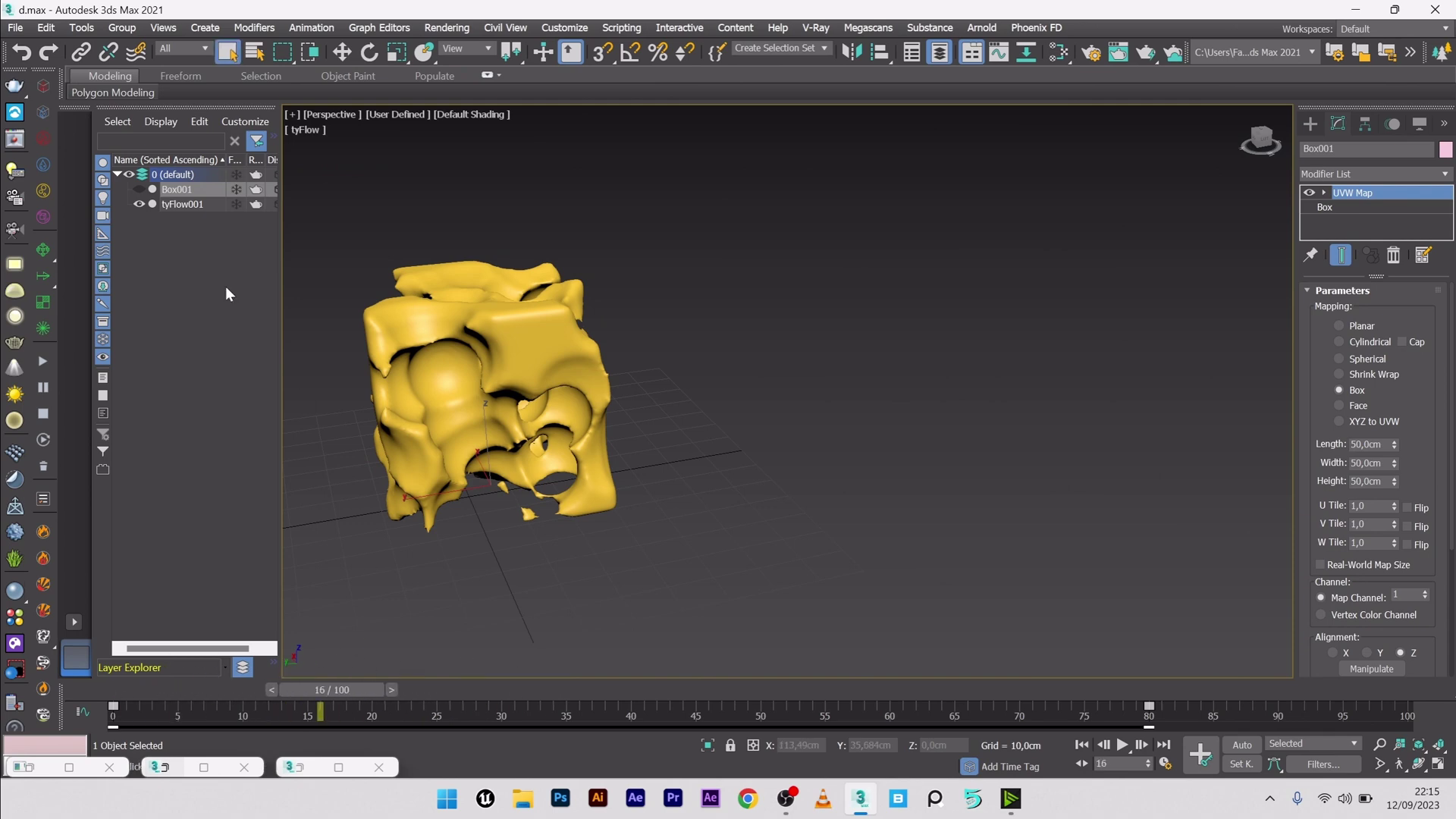
pyautogui.click(191, 210)
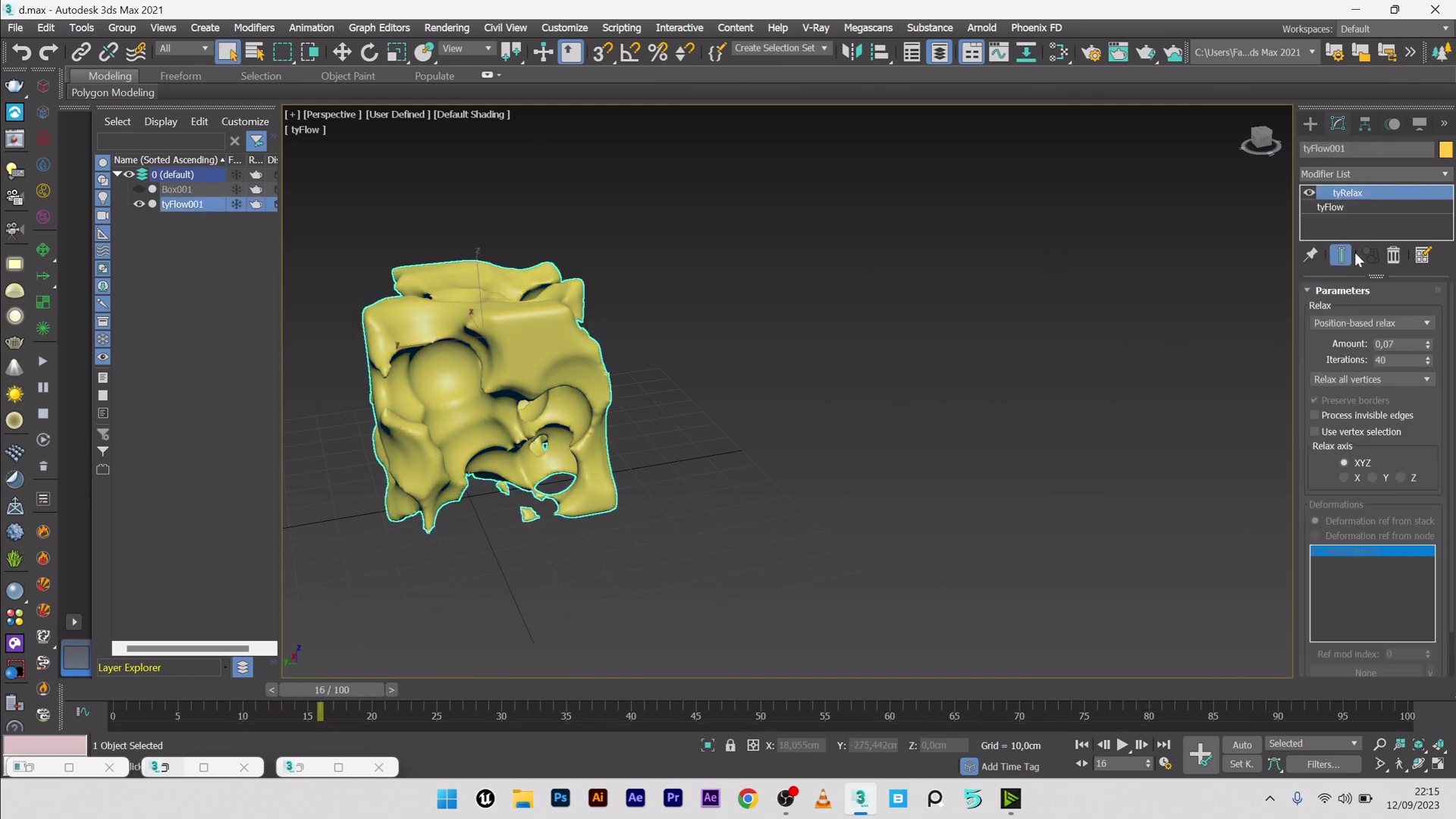
pyautogui.click(1360, 209)
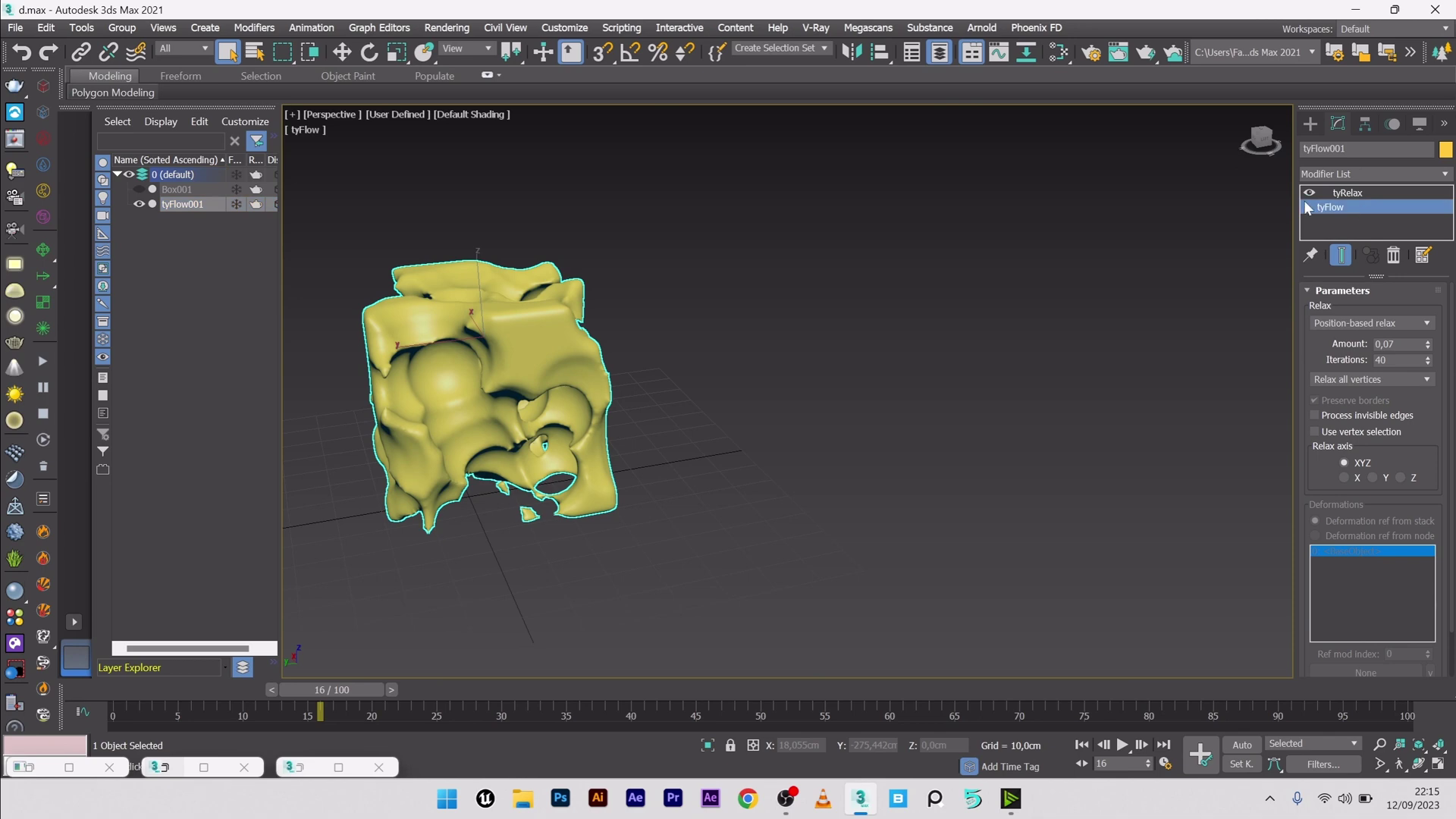
pyautogui.click(1379, 331)
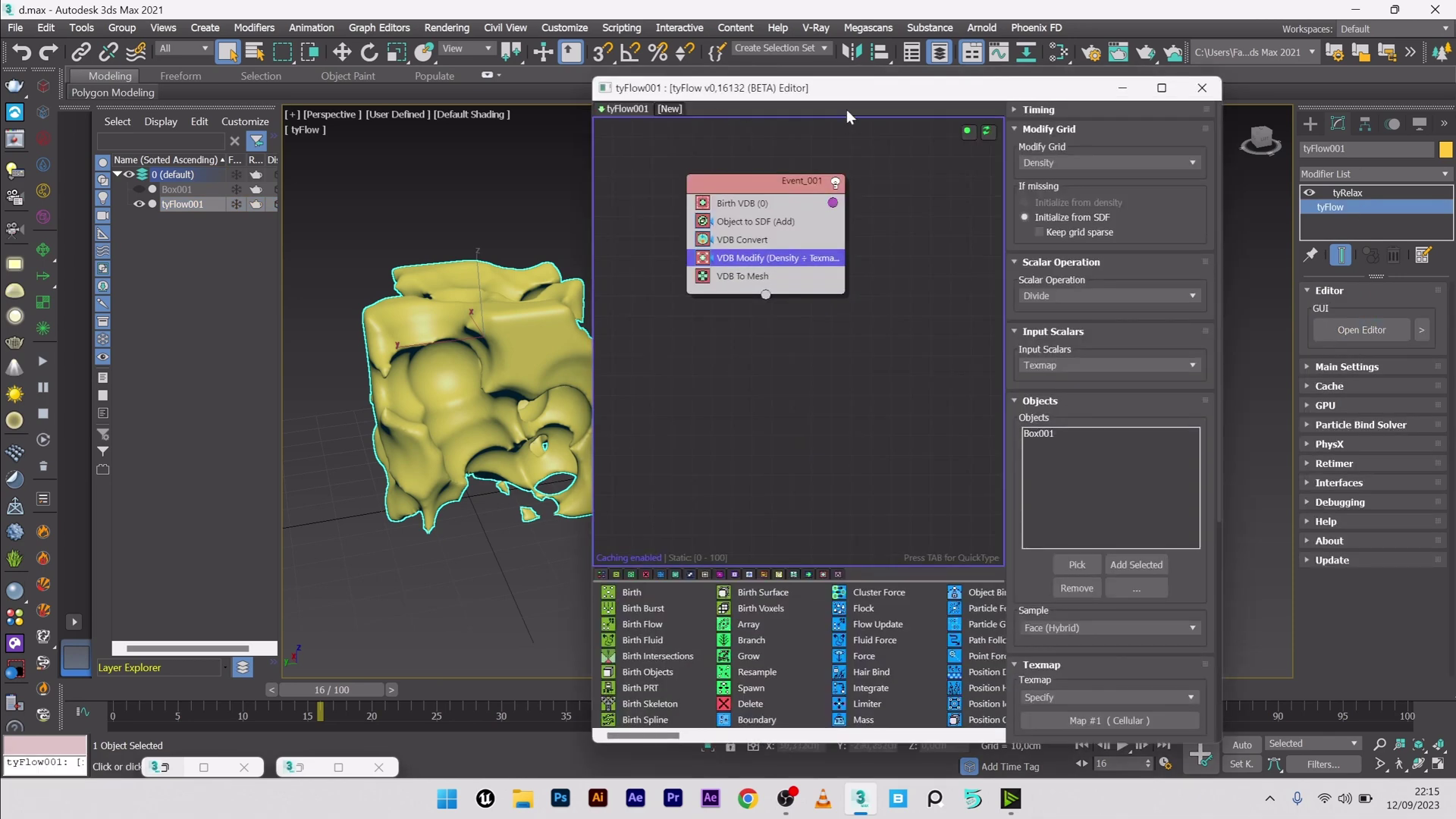
pyautogui.moveTo(847, 88); pyautogui.dragTo(980, 93)
# Set the timing of the VDB Convert operator in Event_001 to Continuous.
pyautogui.click(901, 245)
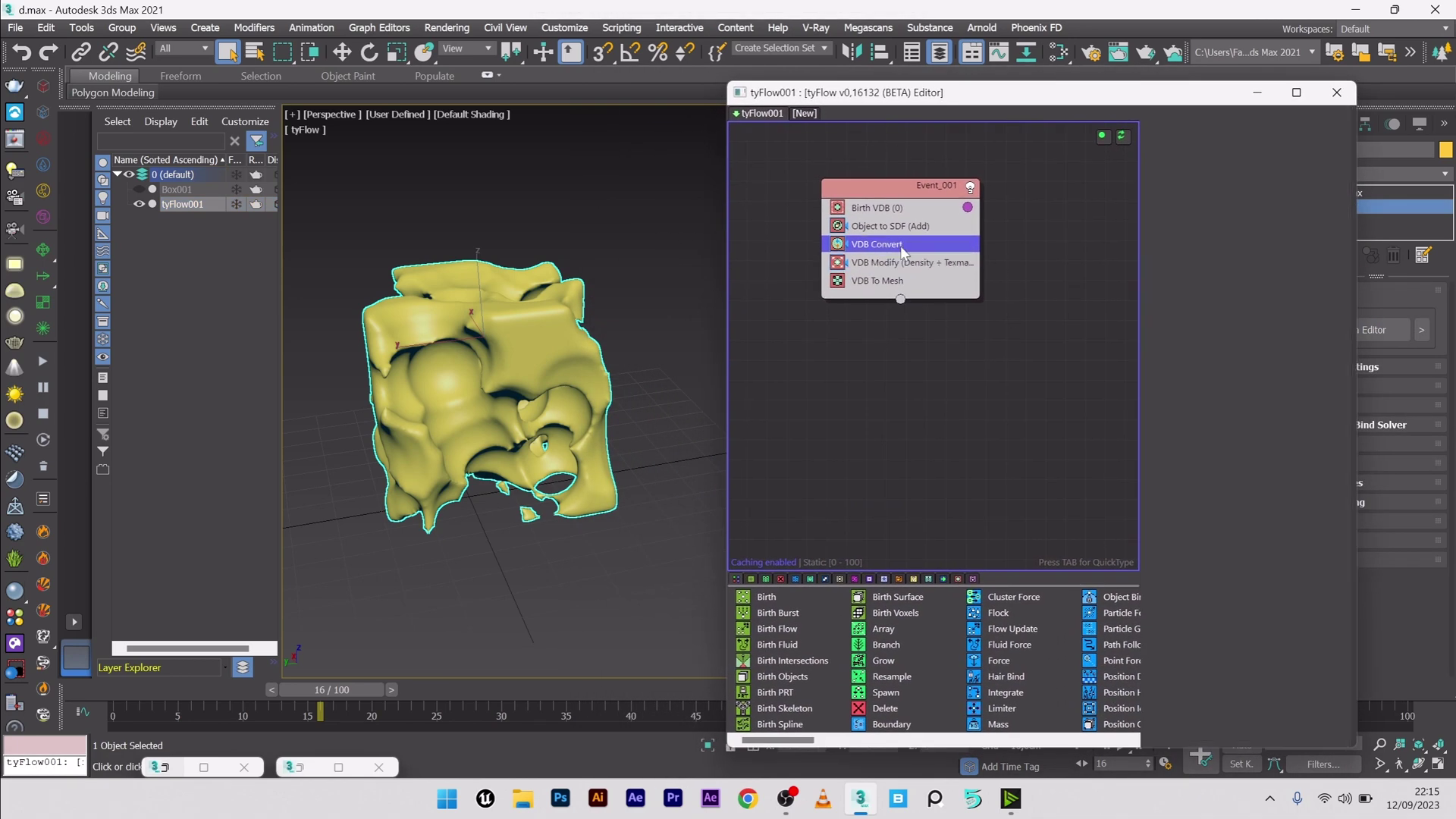
pyautogui.click(1174, 115)
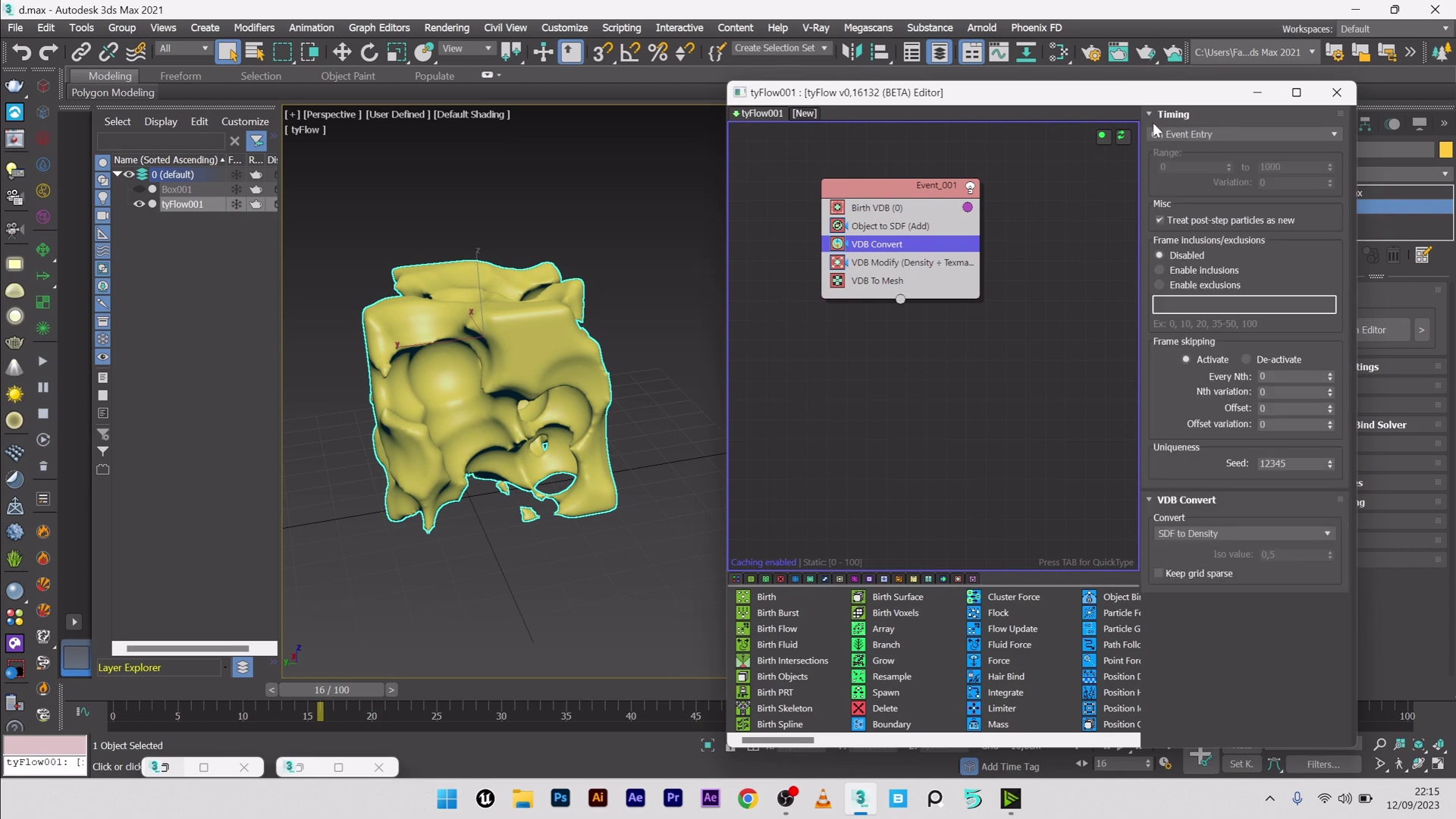
pyautogui.click(1184, 135)
pyautogui.click(1178, 170)
# Set the timing of the VDB Modify operator in Event_001 to Continuous.
pyautogui.click(884, 263)
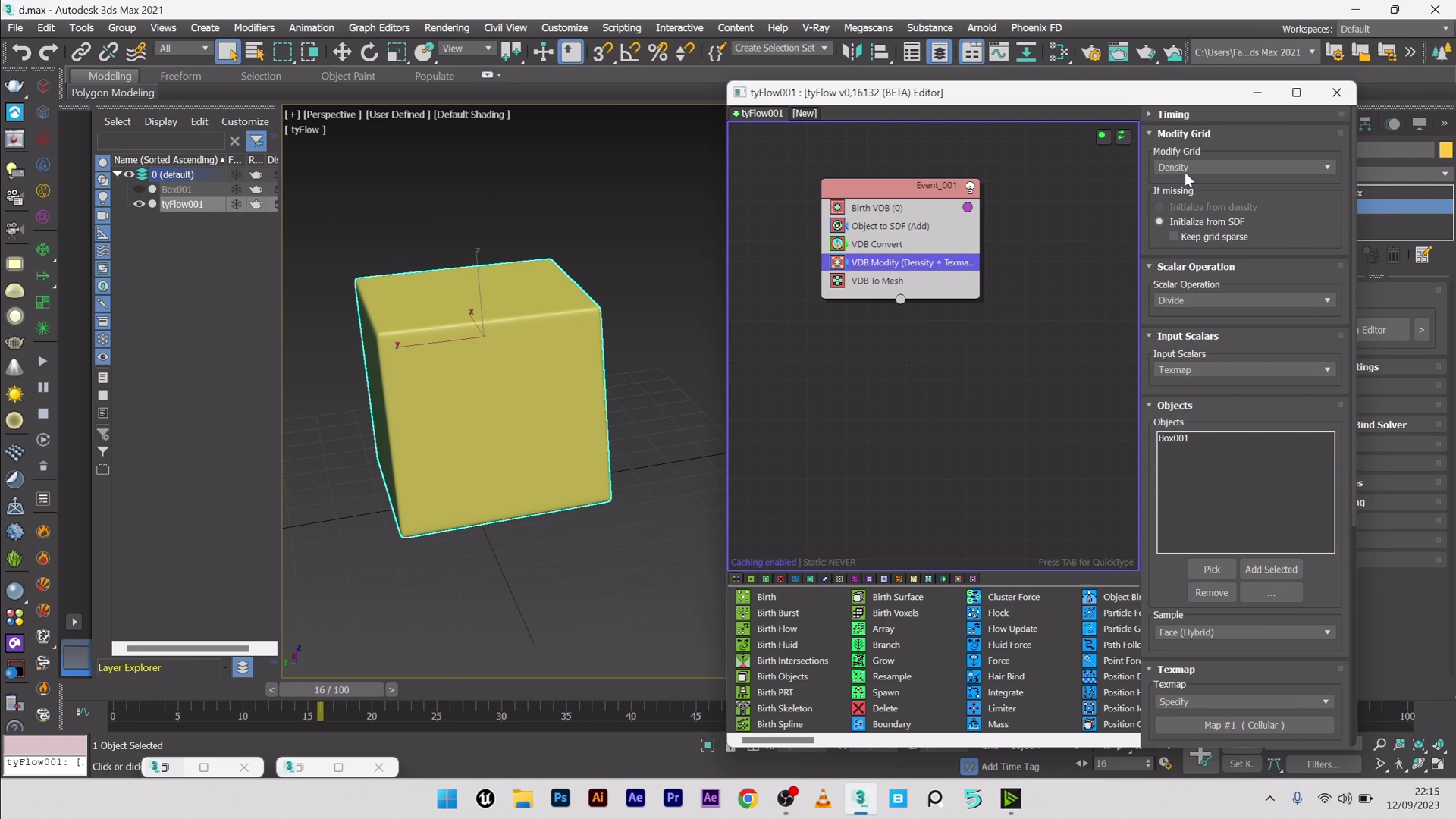
pyautogui.click(1189, 114)
pyautogui.click(1188, 135)
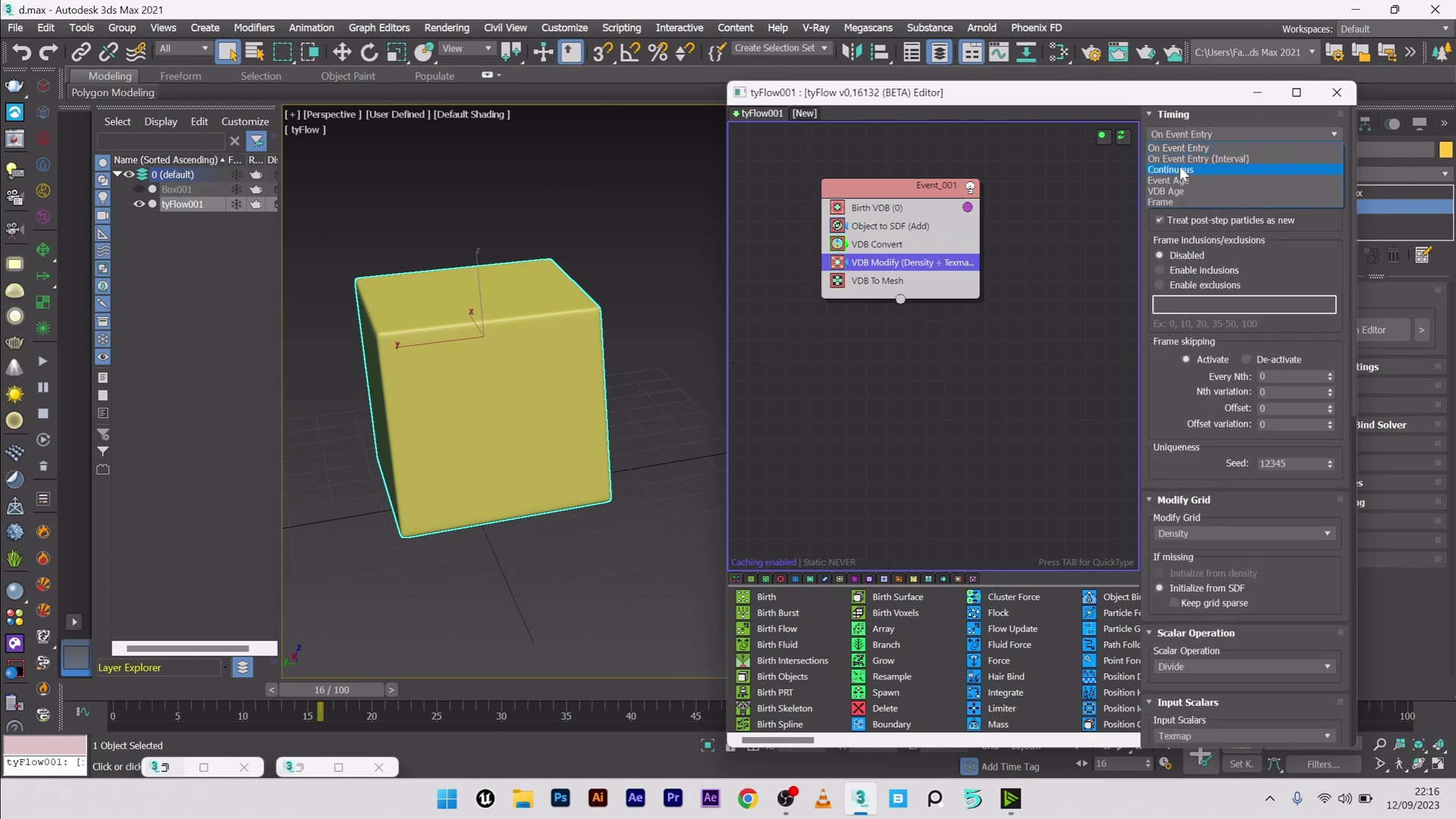
pyautogui.click(1181, 170)
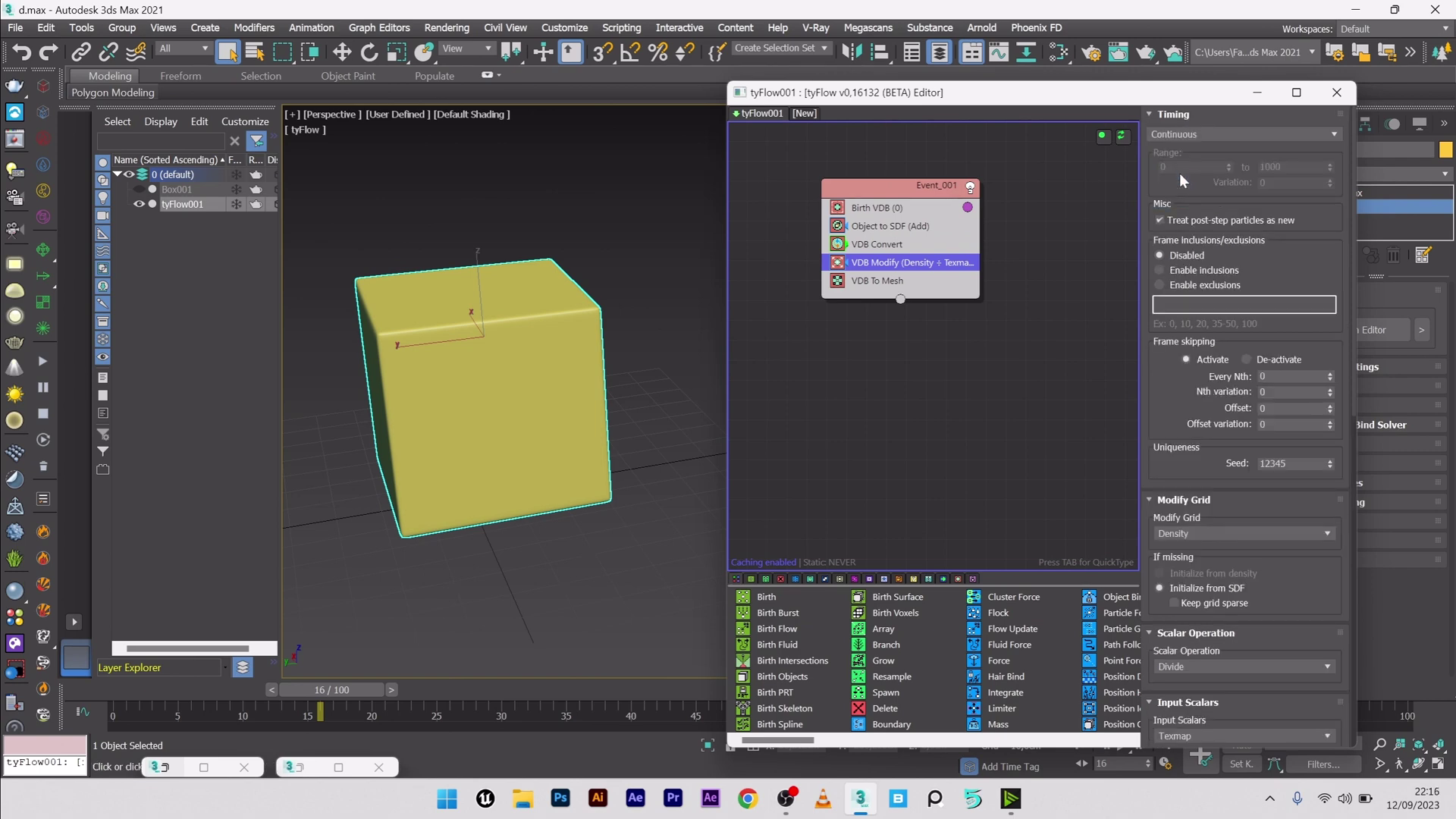
# Scrub the timeline and view tyFlow001 from another angle up close to check the animated carving.
pyautogui.click(120, 686)
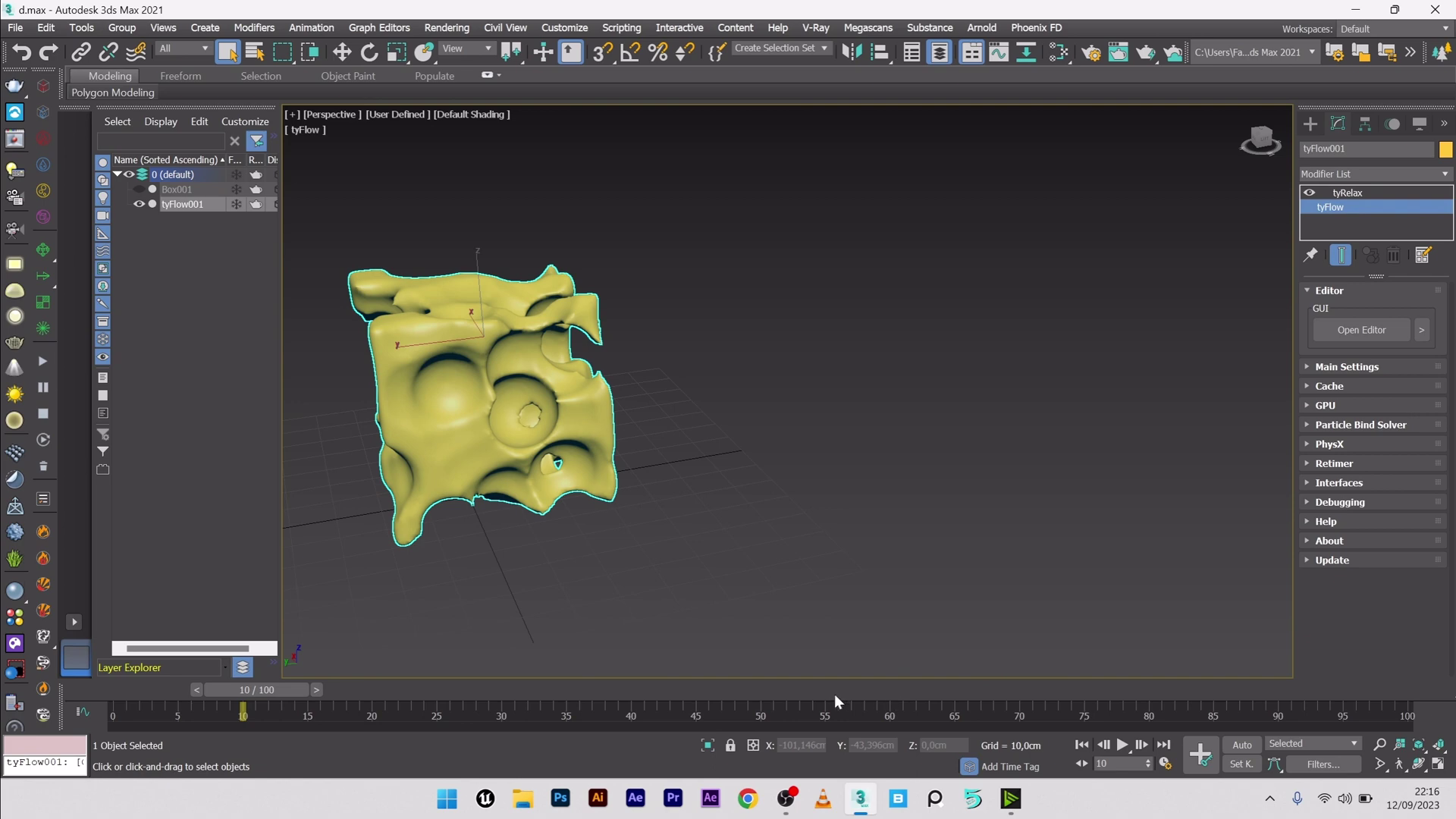
pyautogui.click(767, 688)
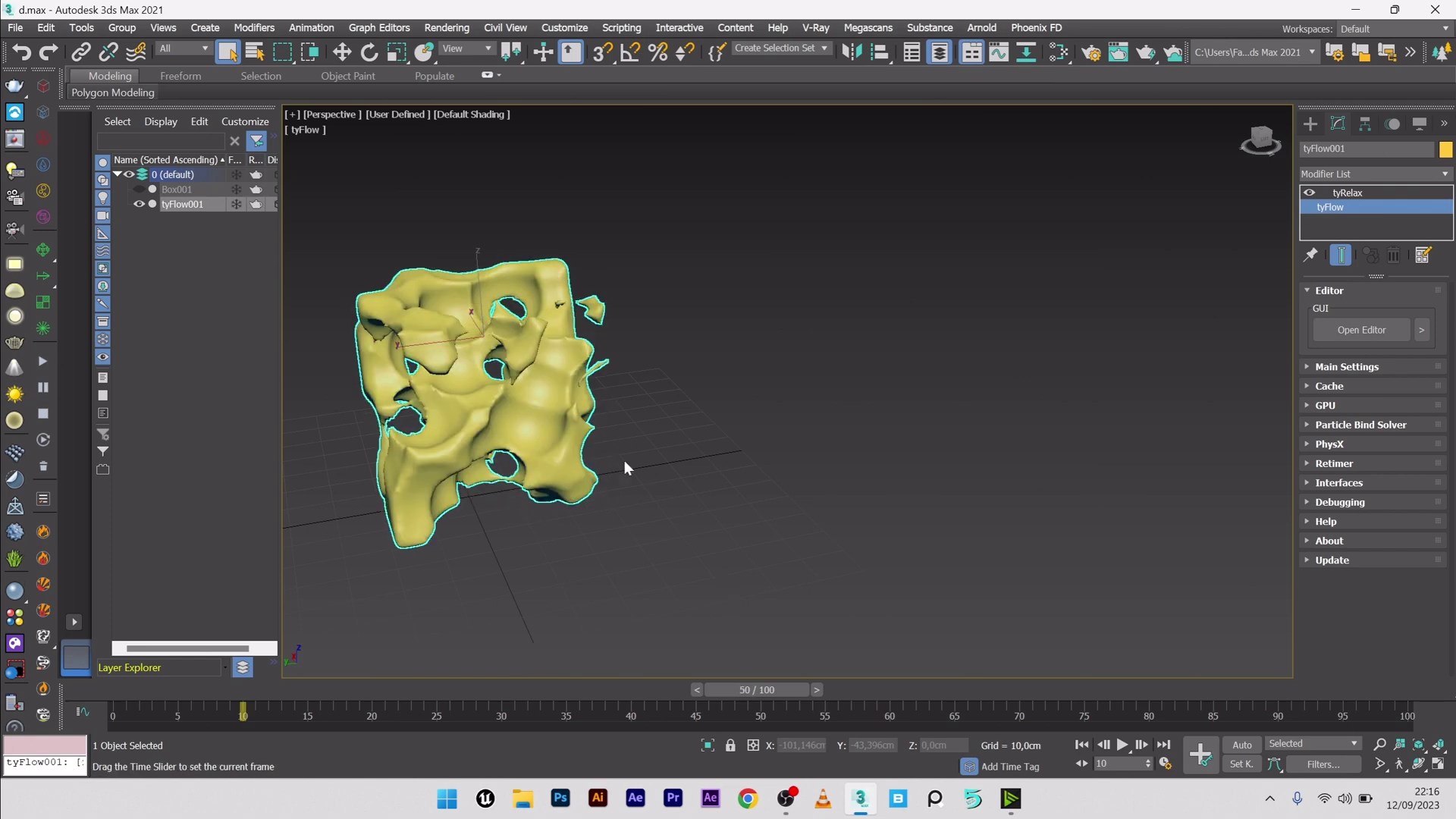
pyautogui.moveTo(577, 434); pyautogui.dragTo(783, 406, button='middle')
pyautogui.scroll(3, 736, 426)
pyautogui.click(143, 687)
pyautogui.moveTo(142, 685); pyautogui.dragTo(477, 694)
pyautogui.moveTo(152, 693)
pyautogui.mouseDown()
pyautogui.moveTo(413, 680)
pyautogui.moveTo(676, 690)
pyautogui.moveTo(503, 683)
pyautogui.moveTo(476, 668)
pyautogui.moveTo(569, 664)
pyautogui.mouseUp()
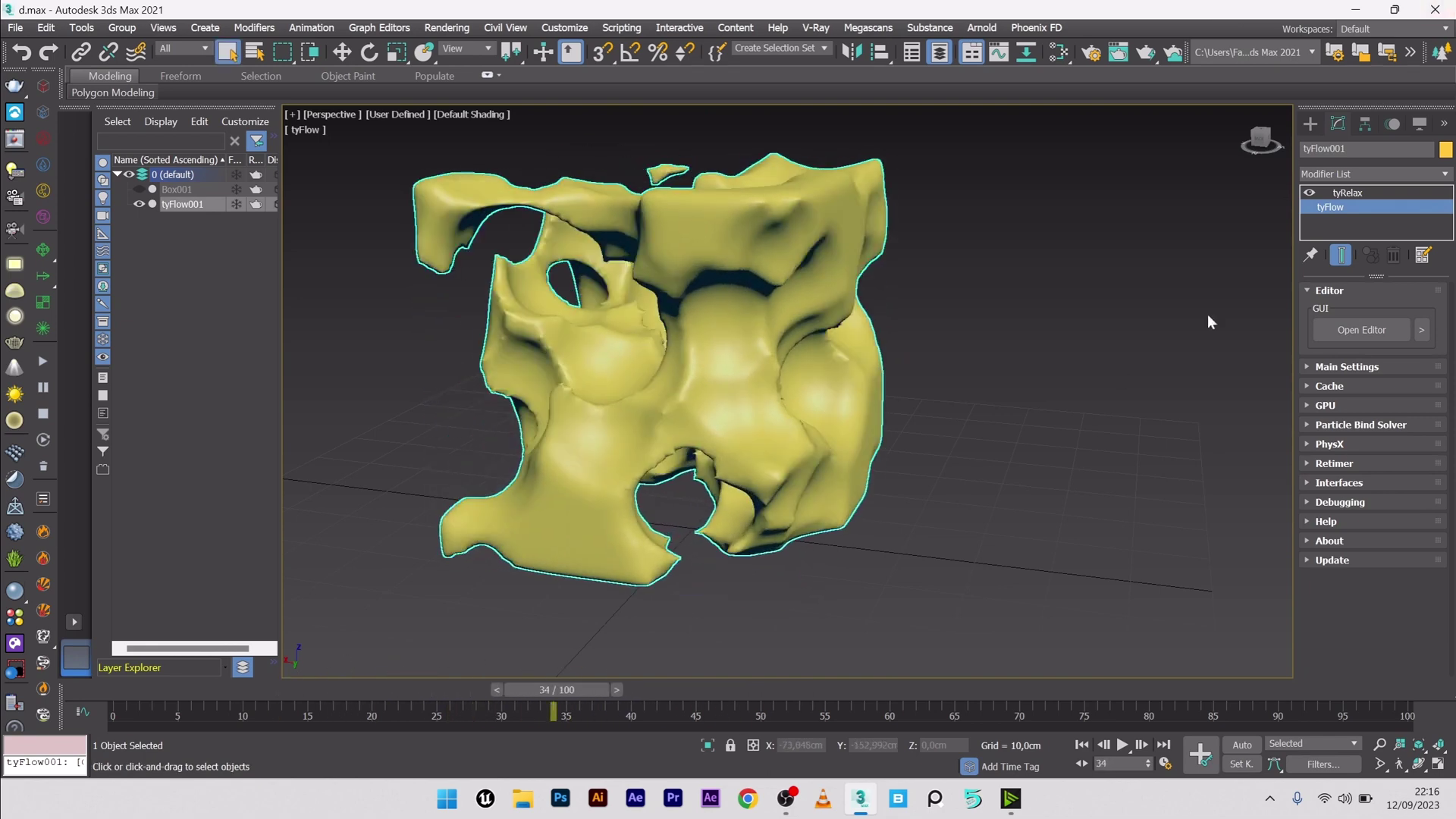
# Review the Cellular map's parameters in the Slate Material Editor, then reopen the tyFlow editor and replay the carved mesh's animation.
pyautogui.press('m')
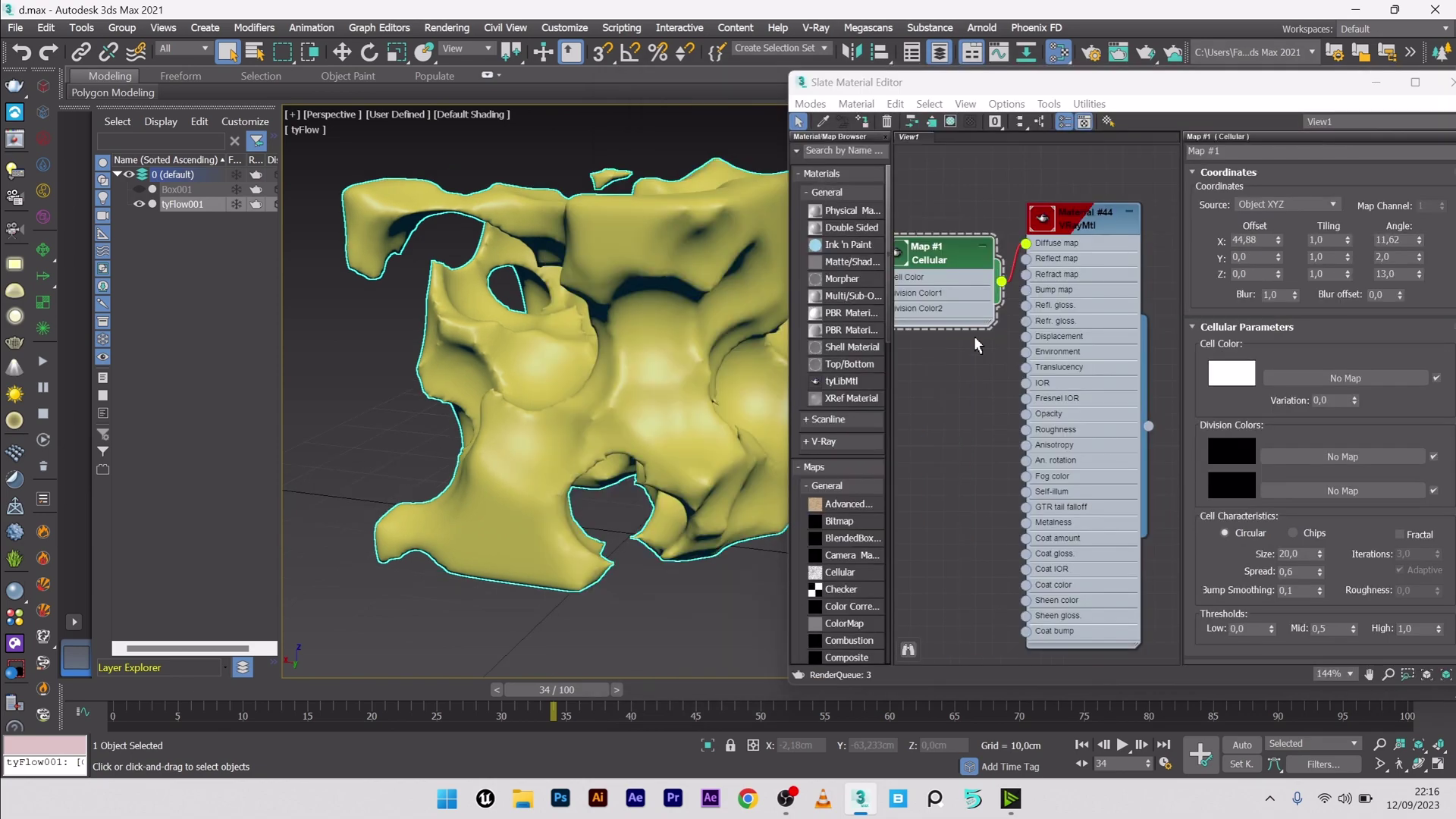
pyautogui.click(1199, 74)
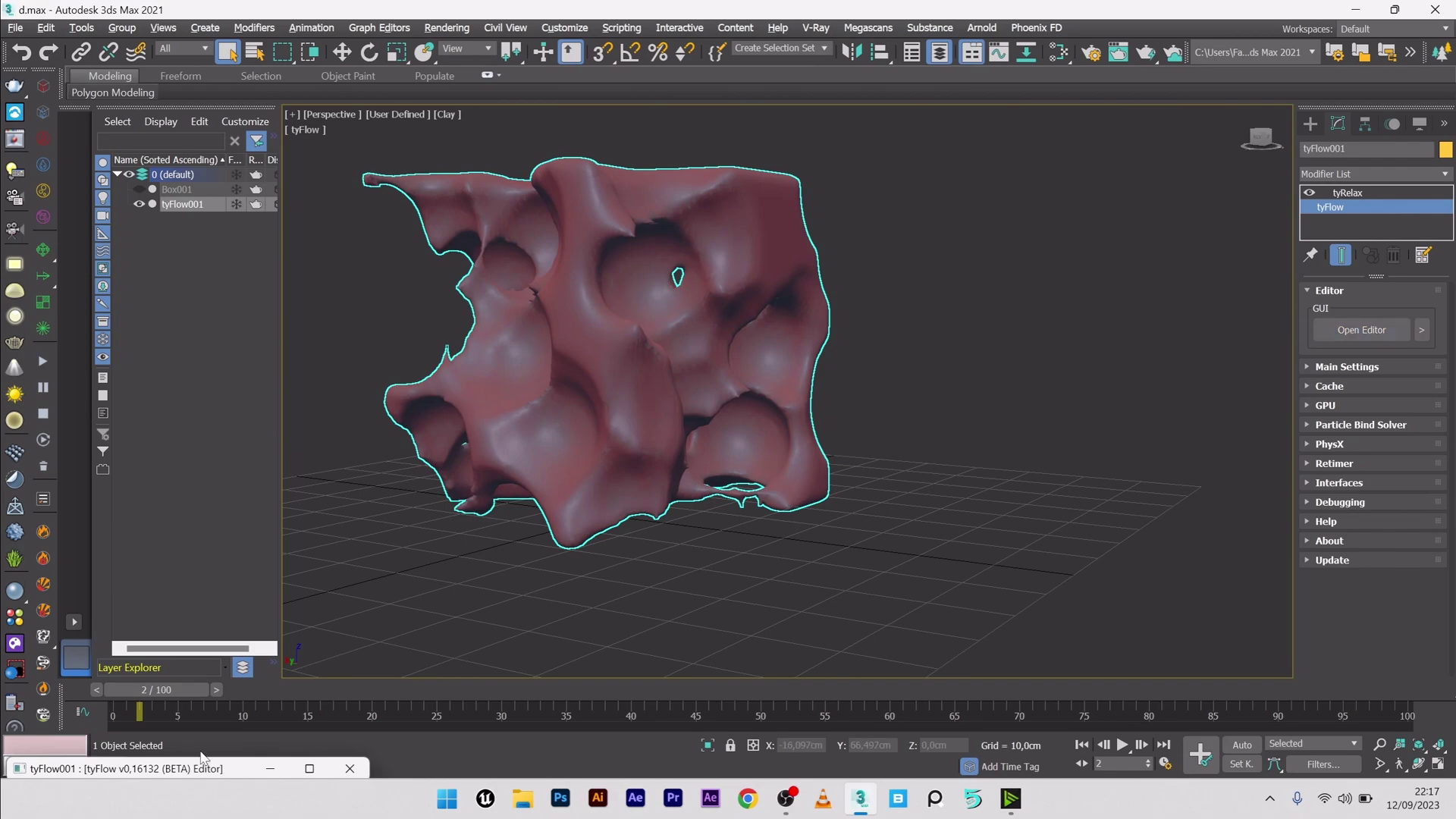
pyautogui.click(202, 767)
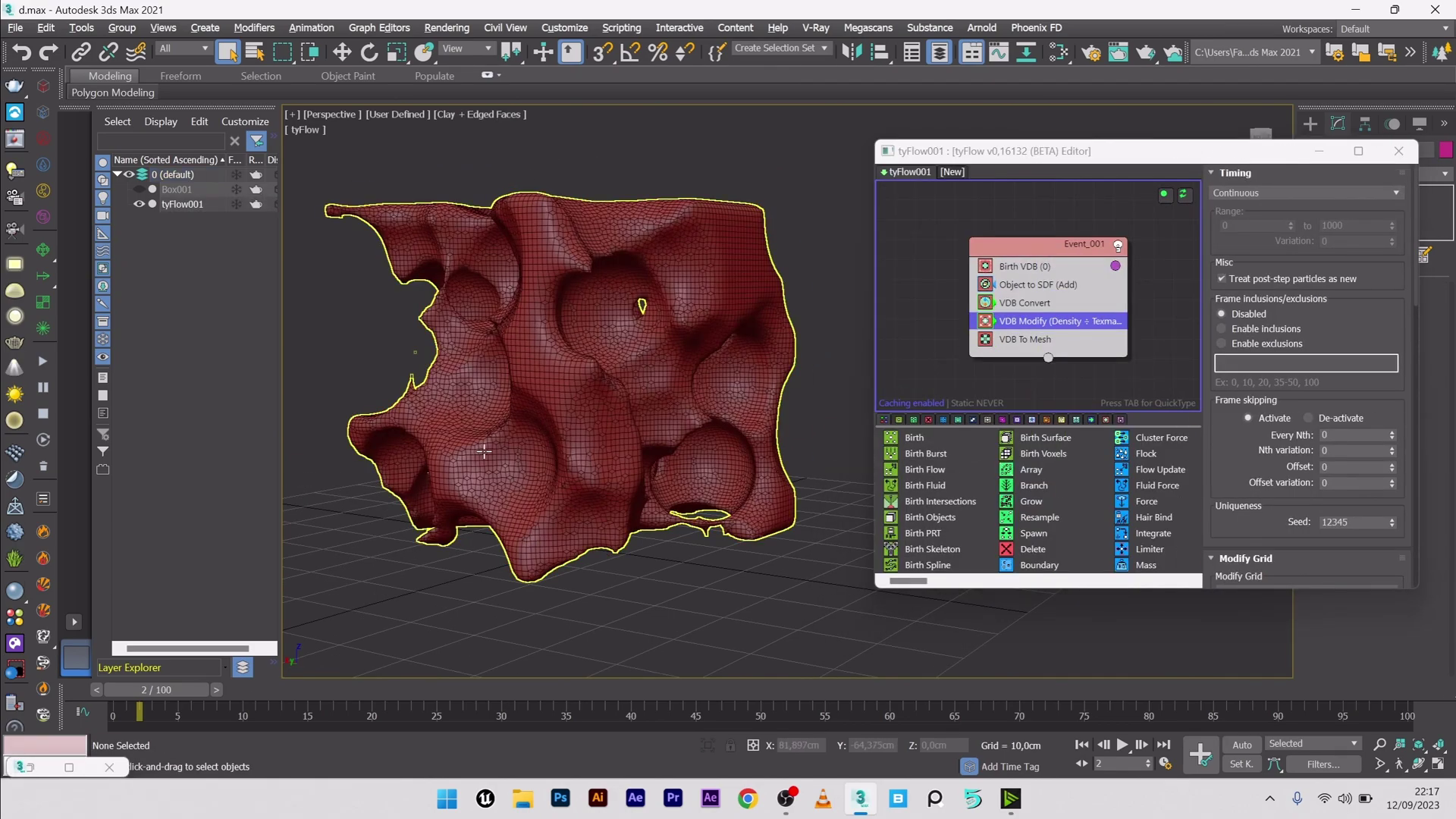
pyautogui.moveTo(156, 689); pyautogui.dragTo(607, 714)
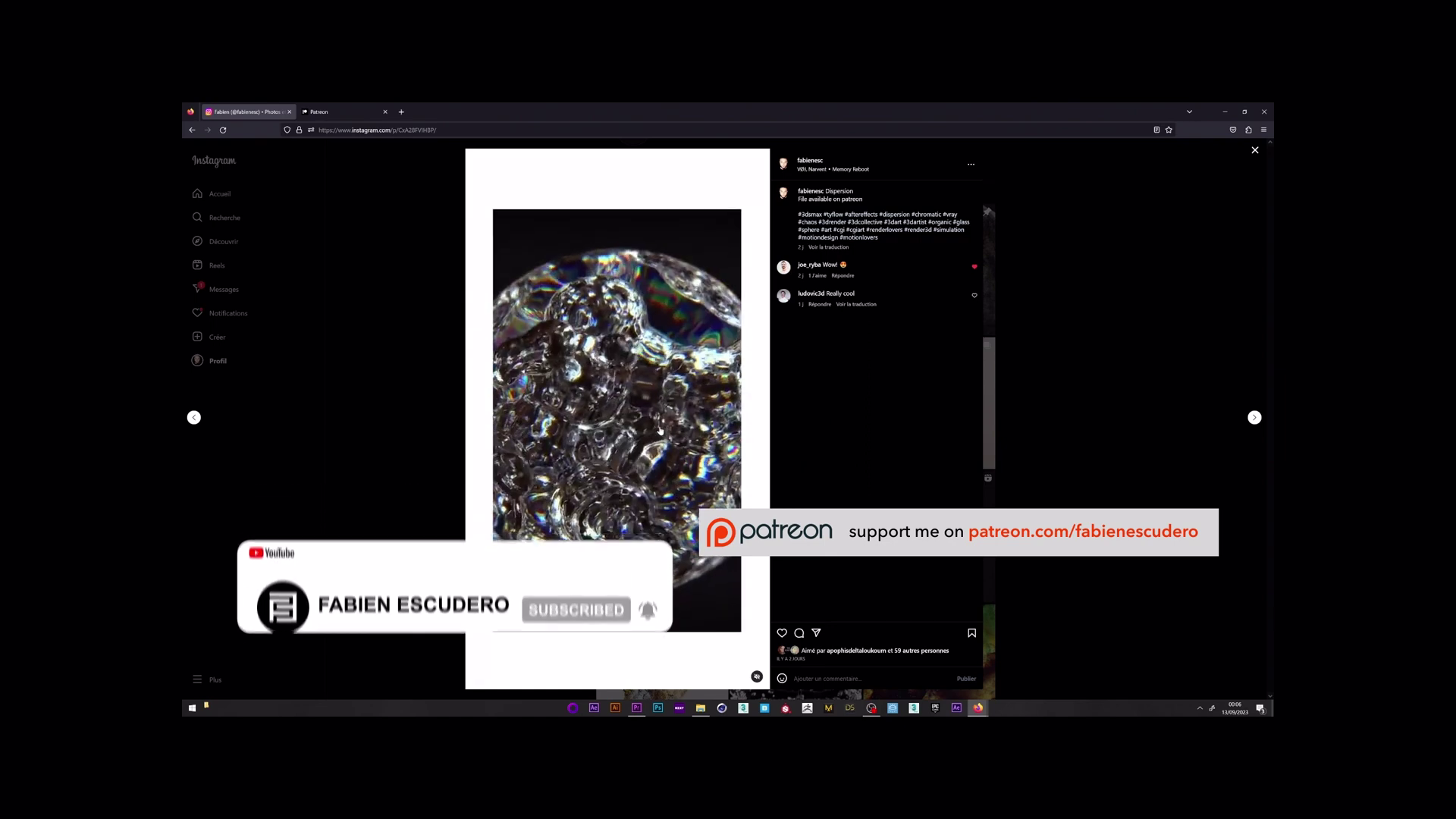
# Switch to the Instagram profile in the browser and view the "Organic density" post.
pyautogui.click(445, 385)
pyautogui.click(795, 448)
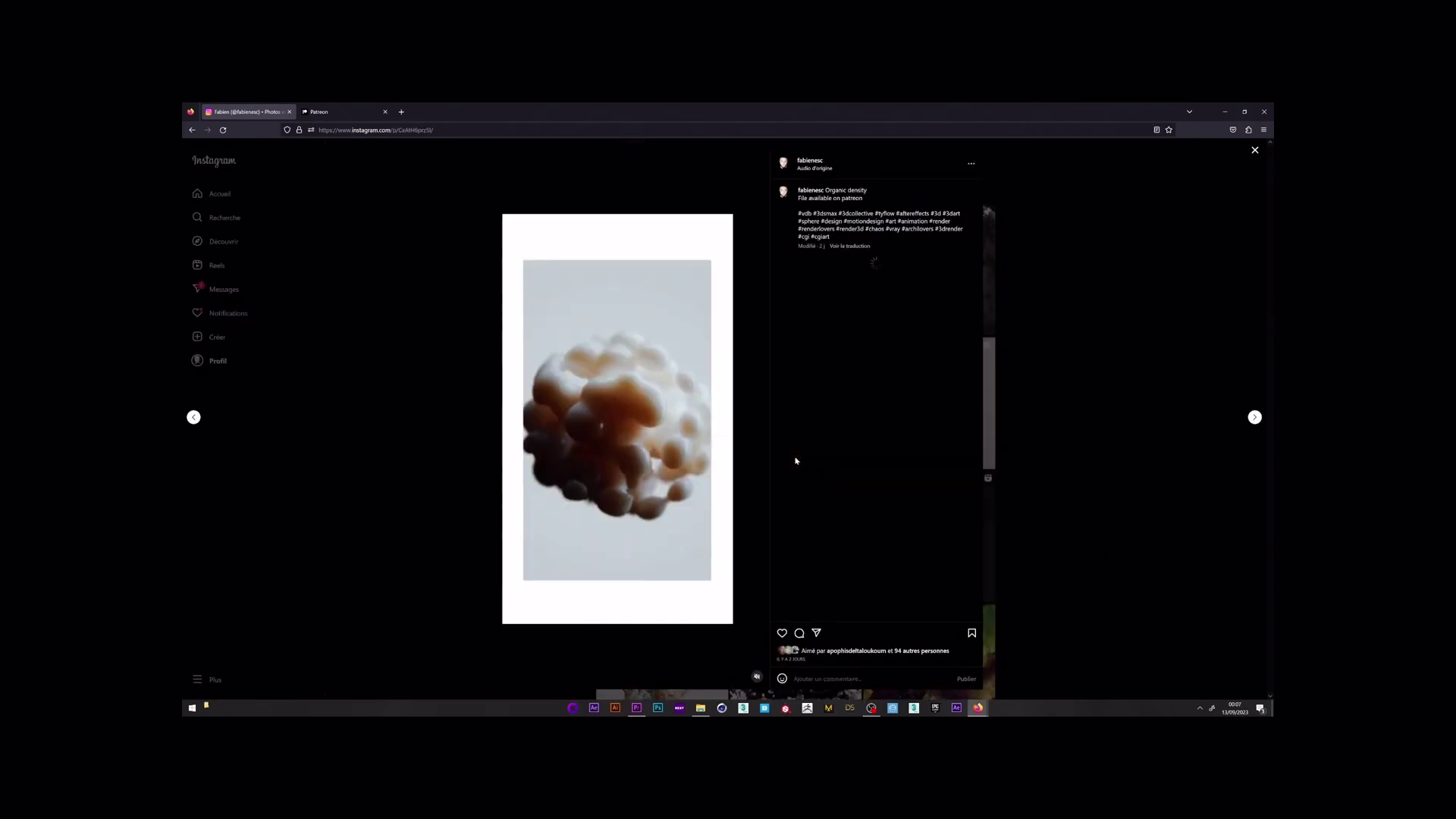